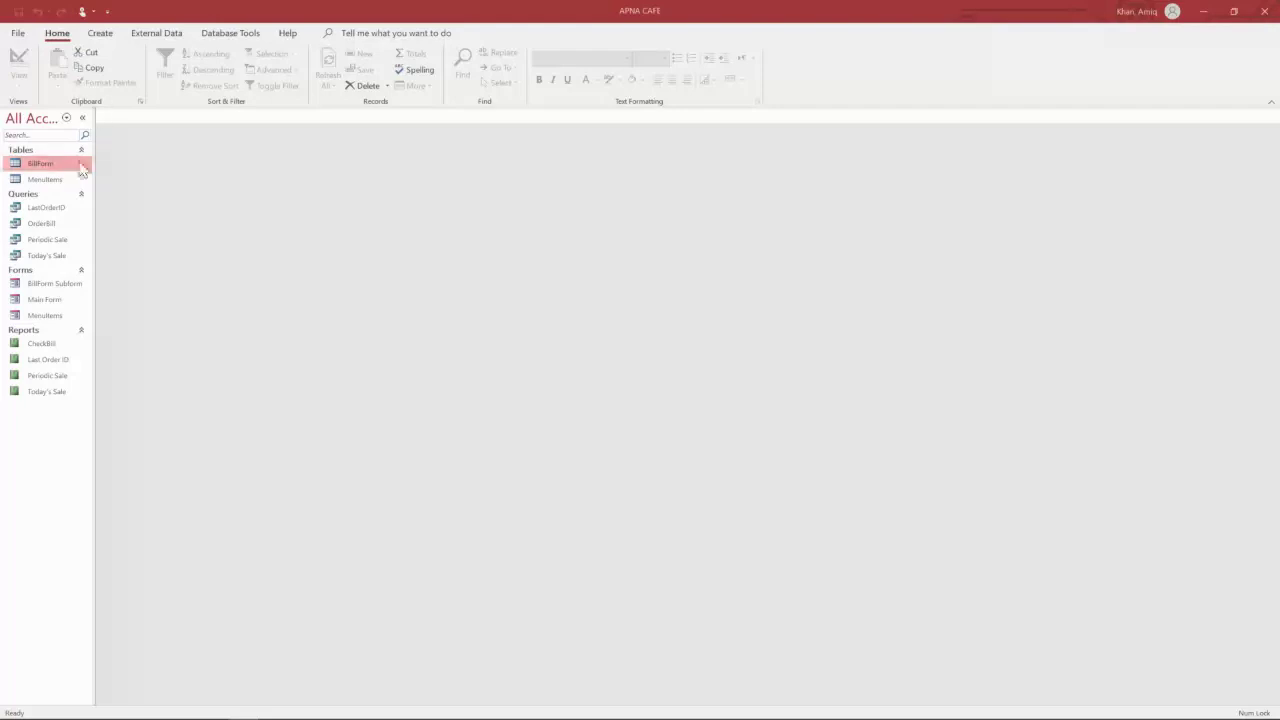
- View the relationship between the MenuItems and BillForm tables, then close the relationships layout
left_click(210, 34)
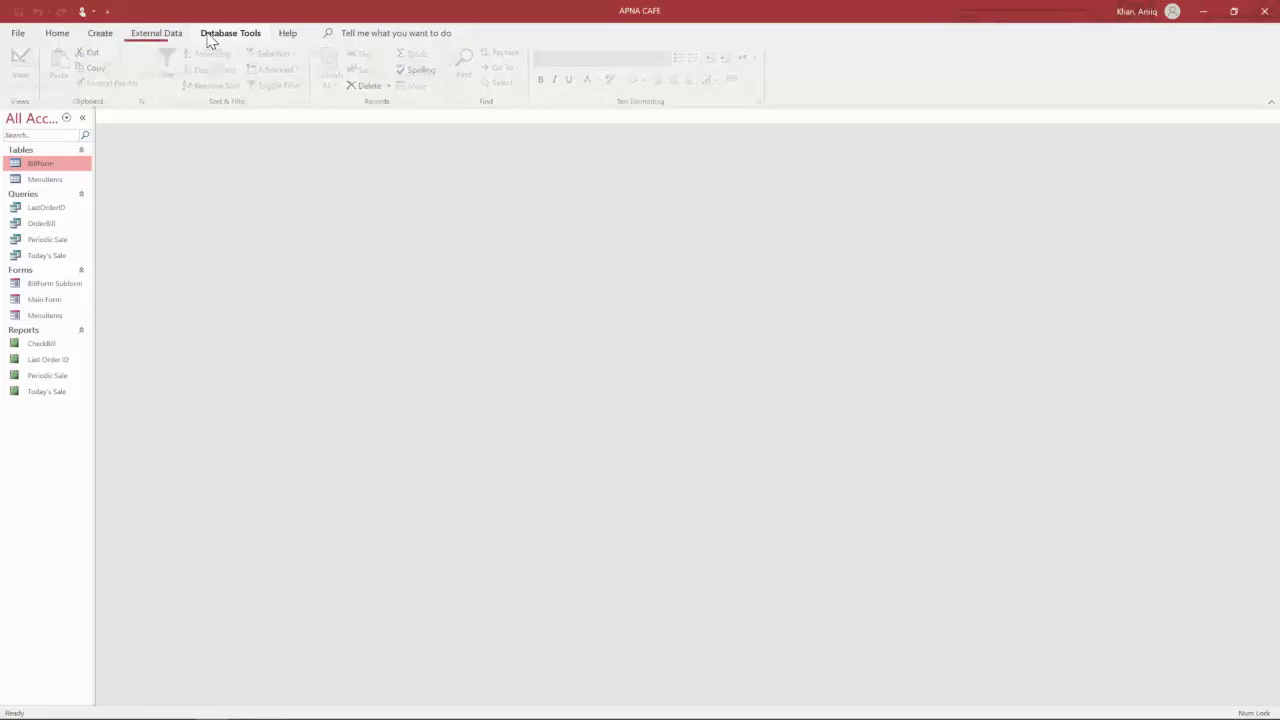
left_click(165, 76)
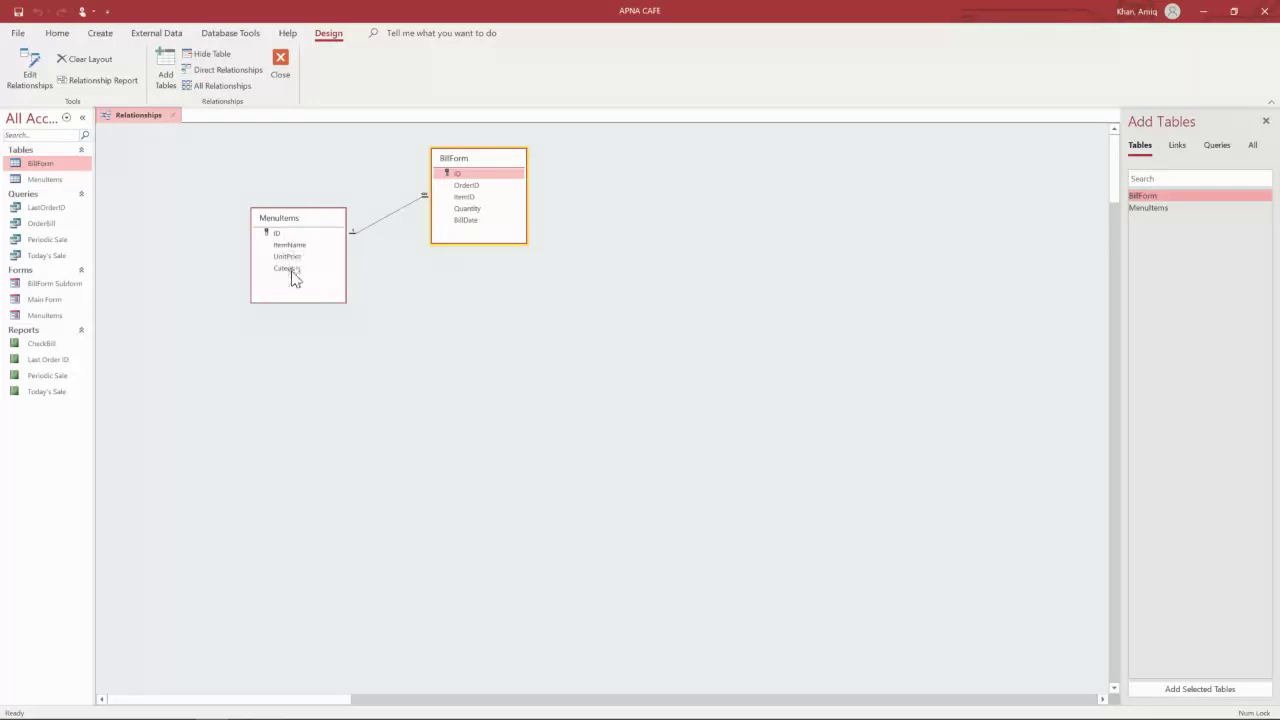
left_click(505, 172)
left_click(416, 352)
left_click(174, 117)
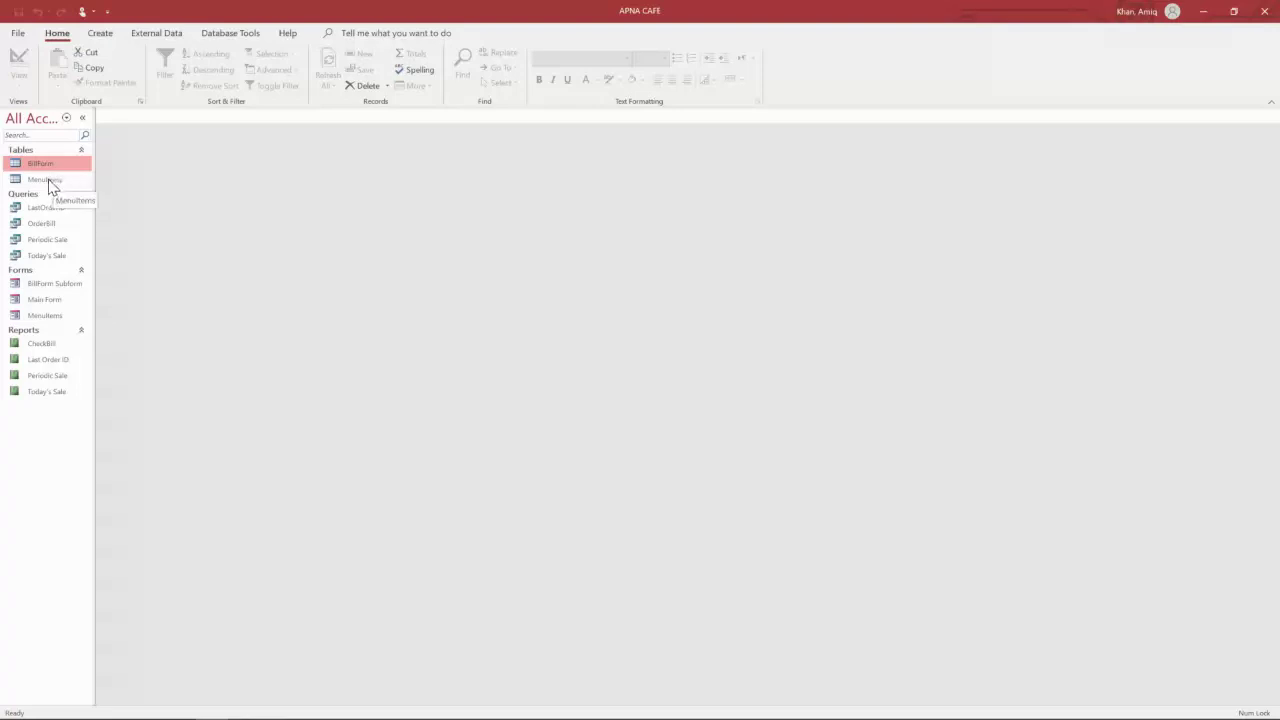
- Examine the records of the MenuItems table and the BillForm table, closing each one
double_click(48, 181)
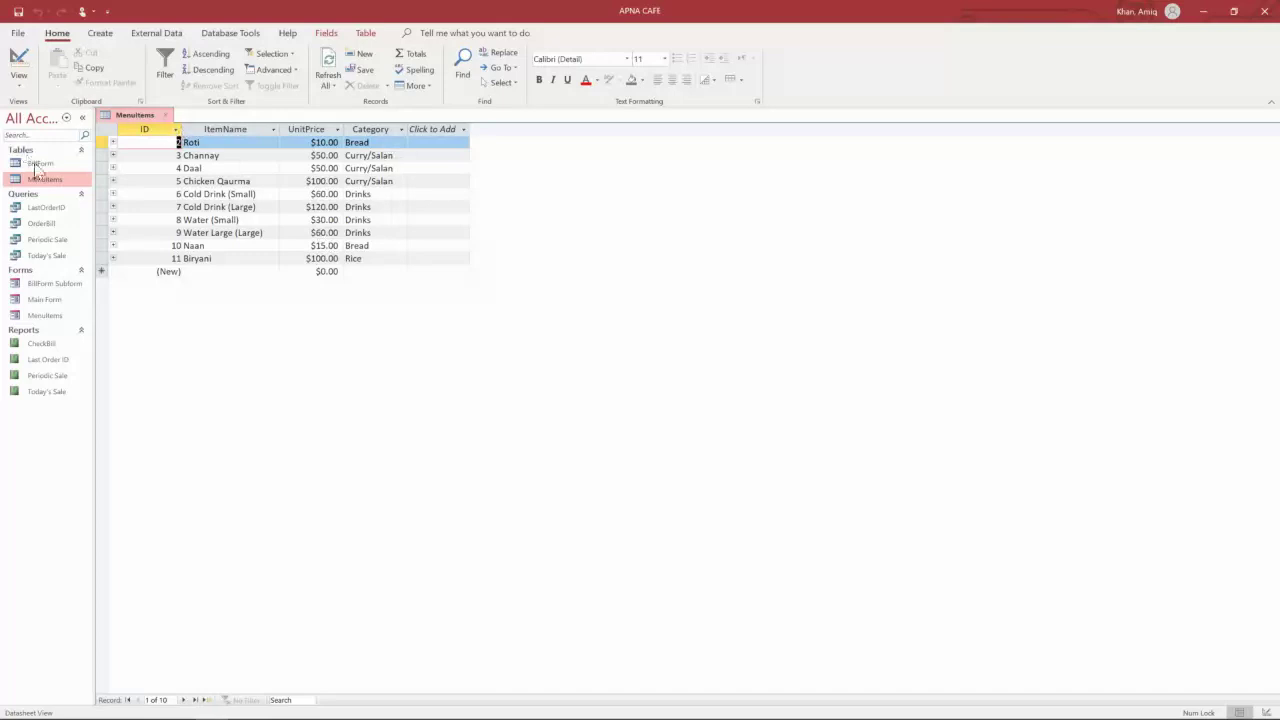
left_click(166, 115)
double_click(45, 164)
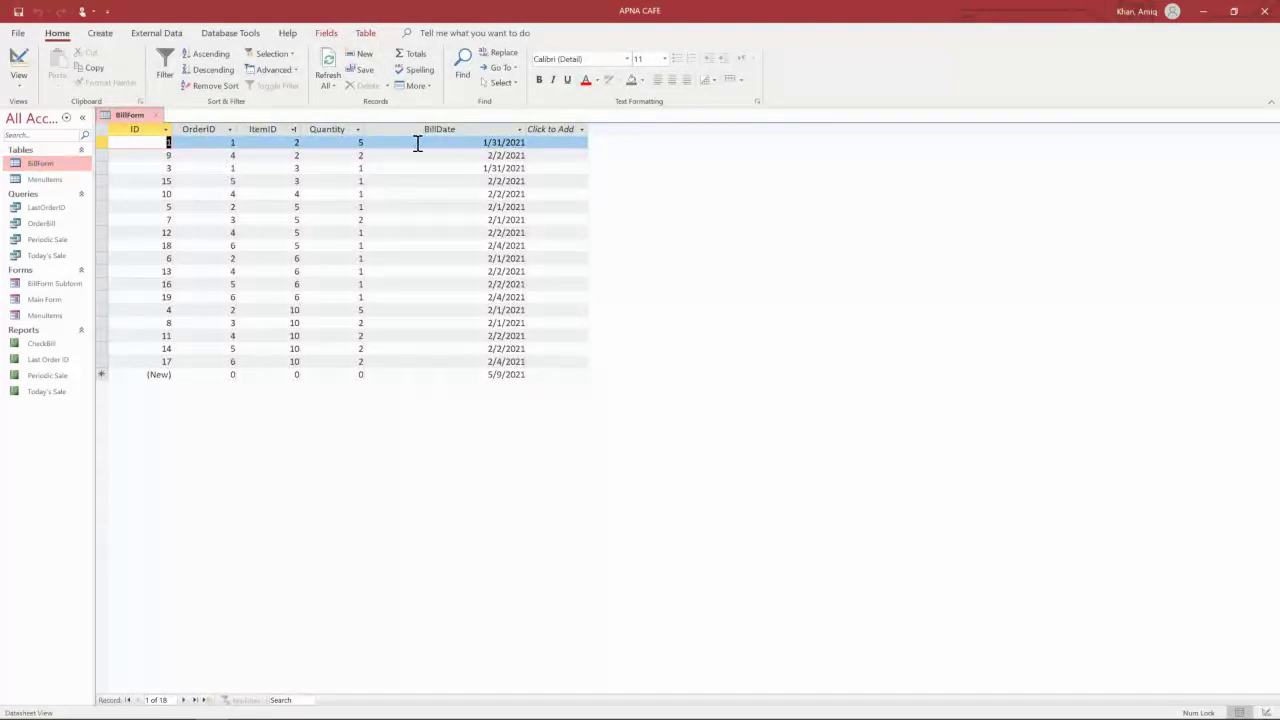
left_click(331, 141)
left_click(287, 142)
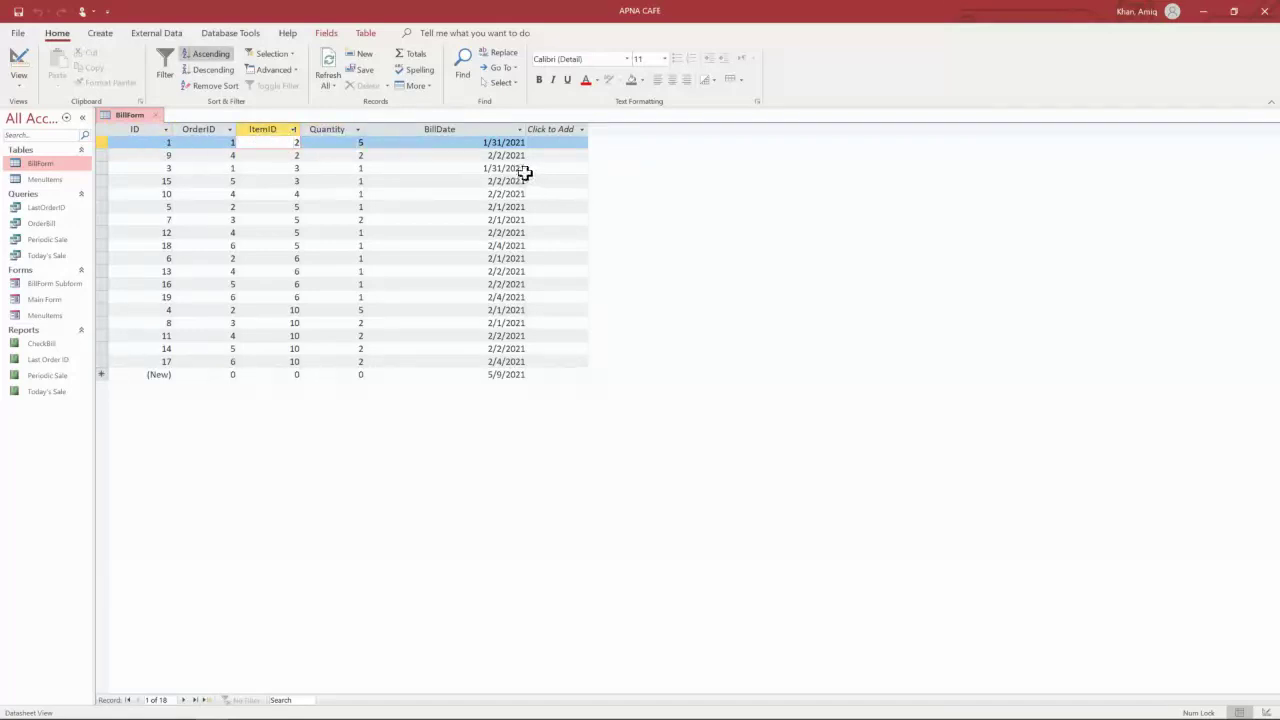
left_click(156, 115)
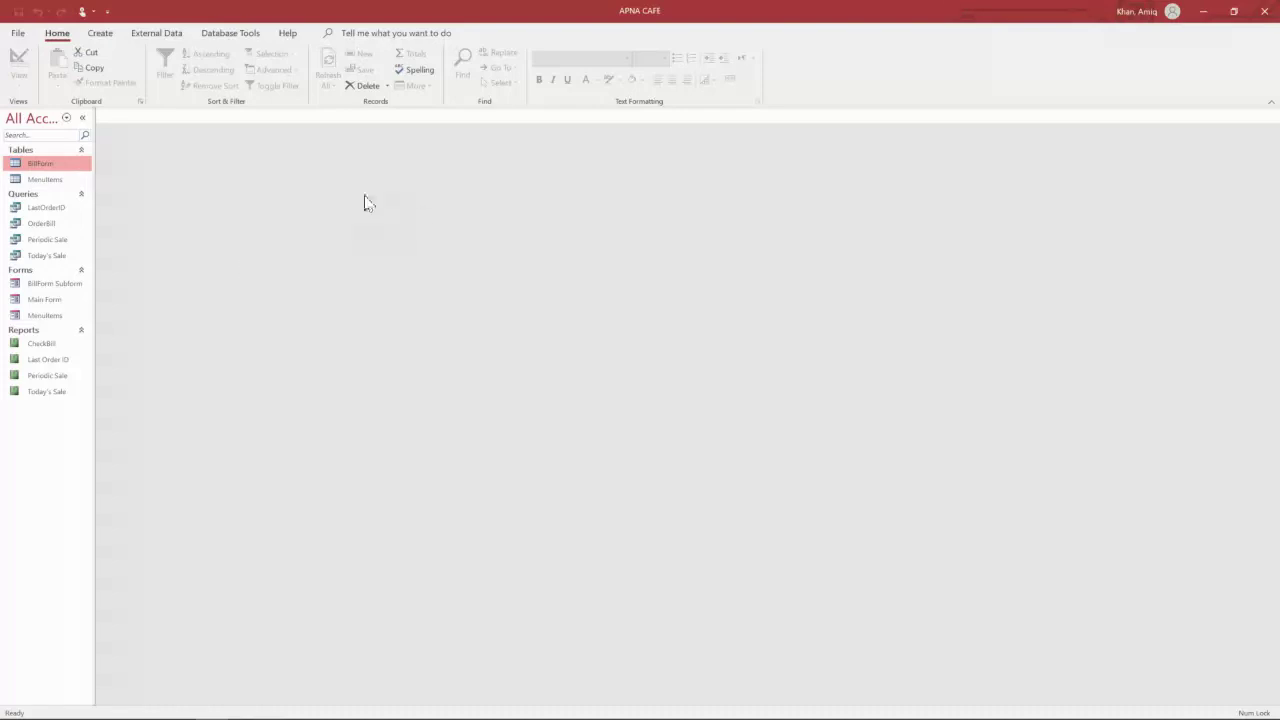
- Create a new query in design view based on the BillForm and MenuItems tables
left_click(99, 36)
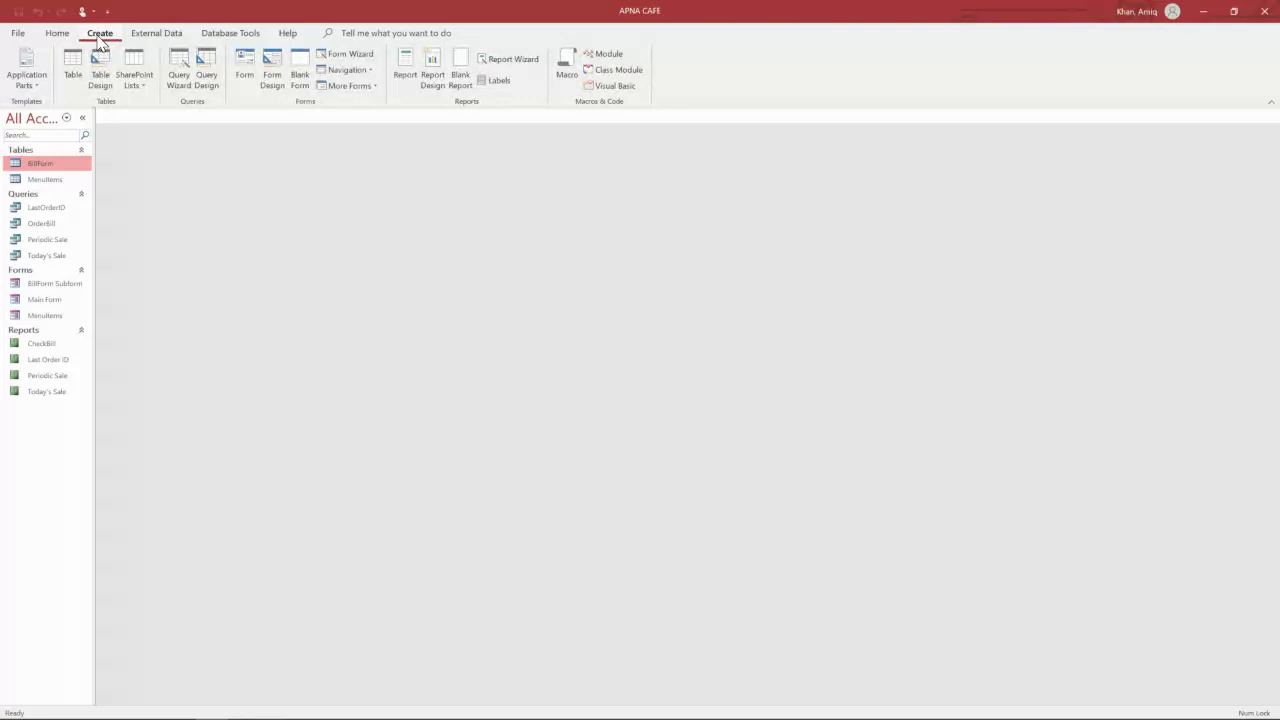
left_click(206, 70)
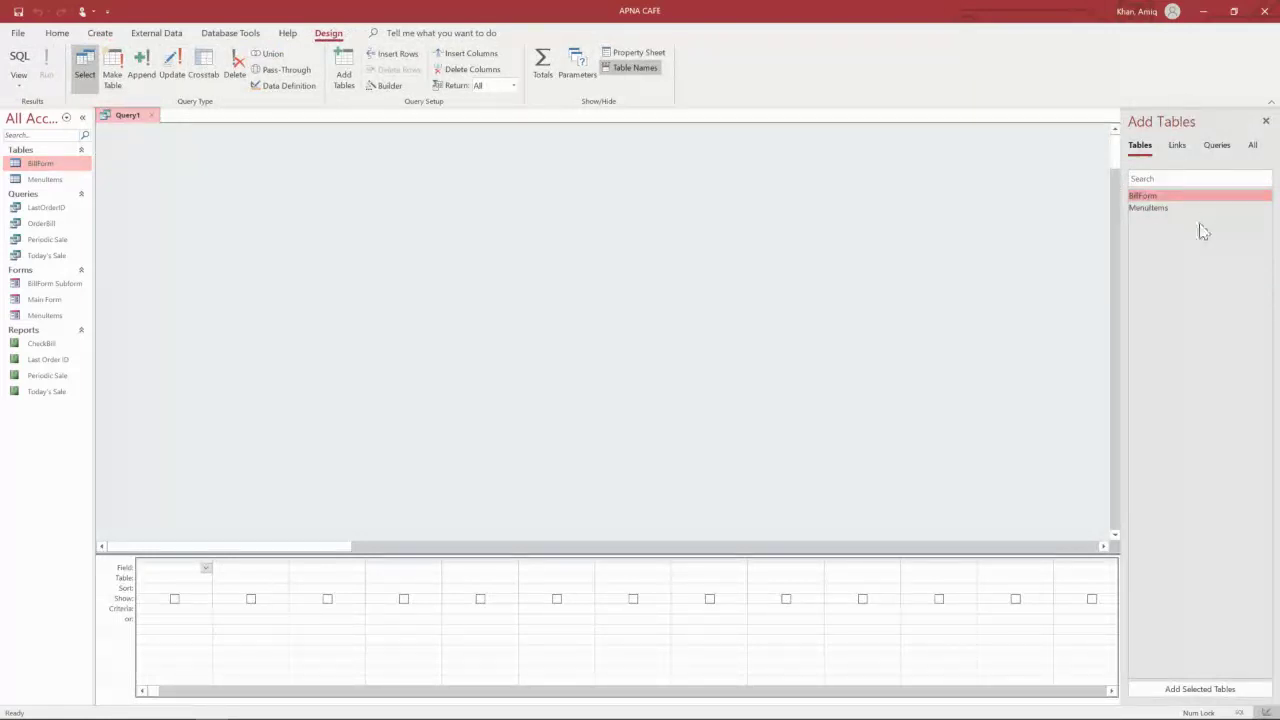
double_click(1141, 197)
double_click(1142, 207)
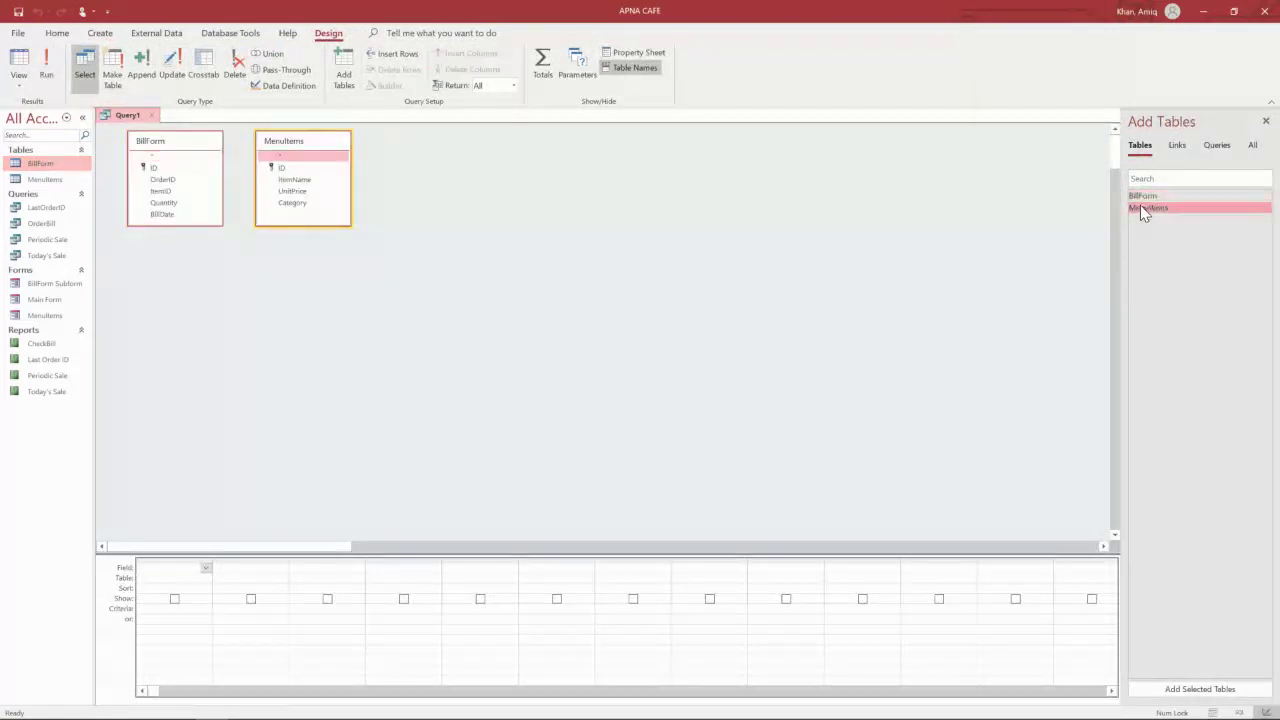
- Add the Category field from MenuItems to the query and run it to review the listed categories
left_click(295, 205)
double_click(295, 205)
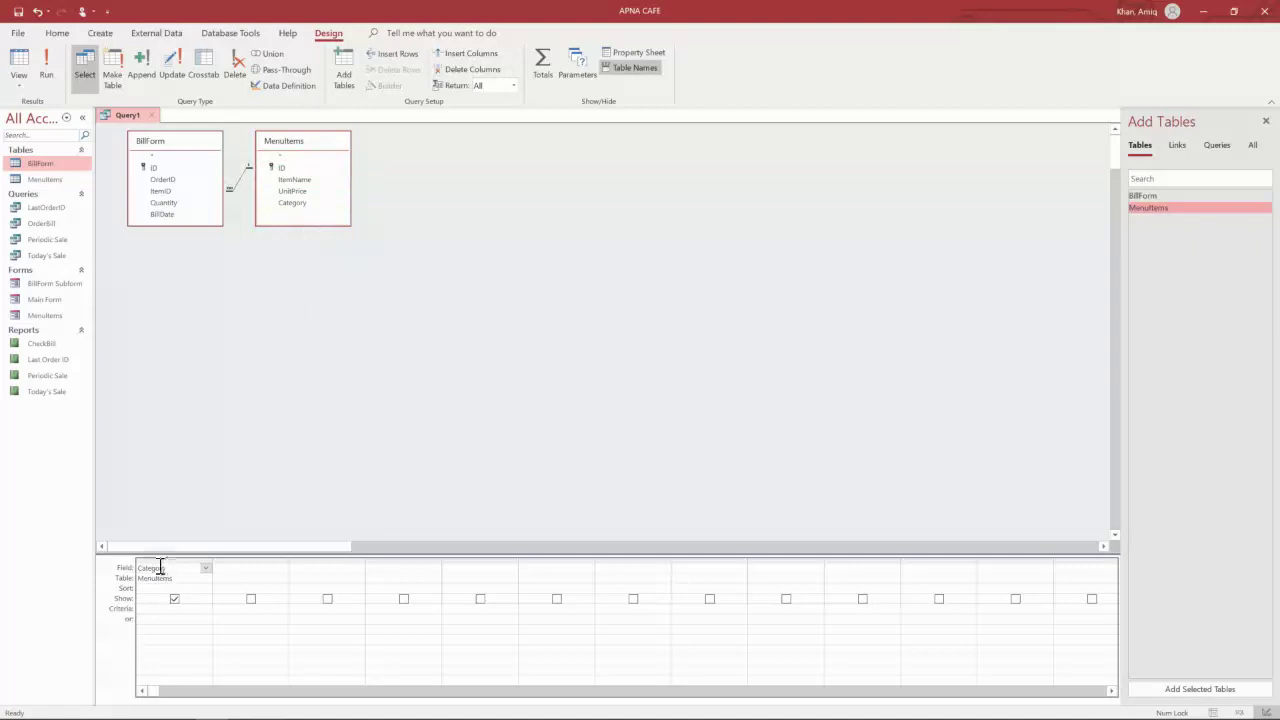
left_click(46, 80)
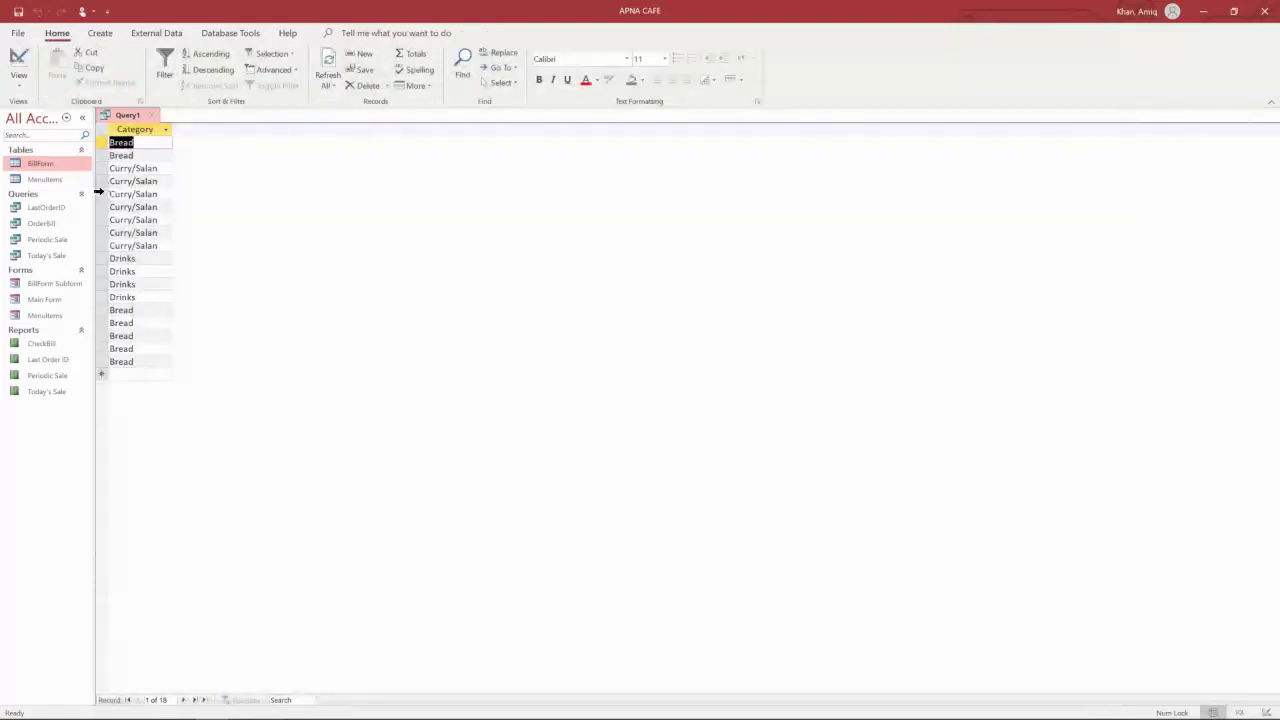
left_click(140, 231)
left_click(143, 297)
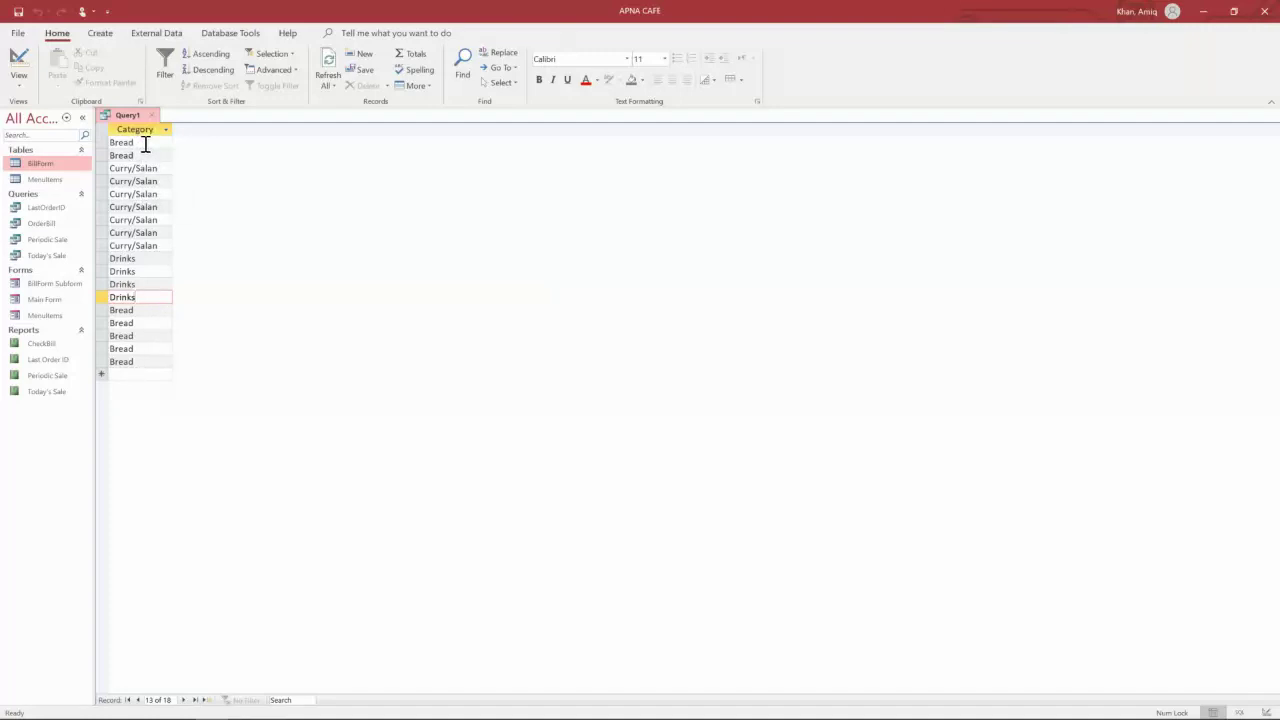
left_click(150, 348)
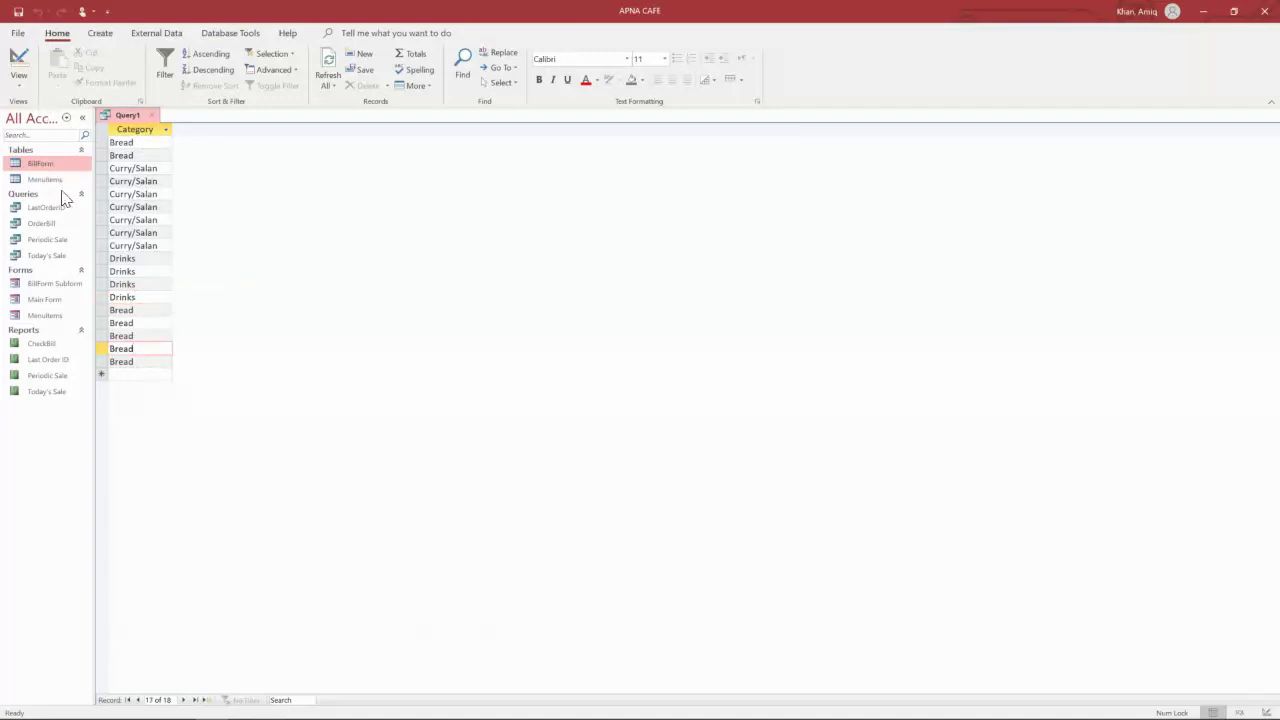
left_click(19, 88)
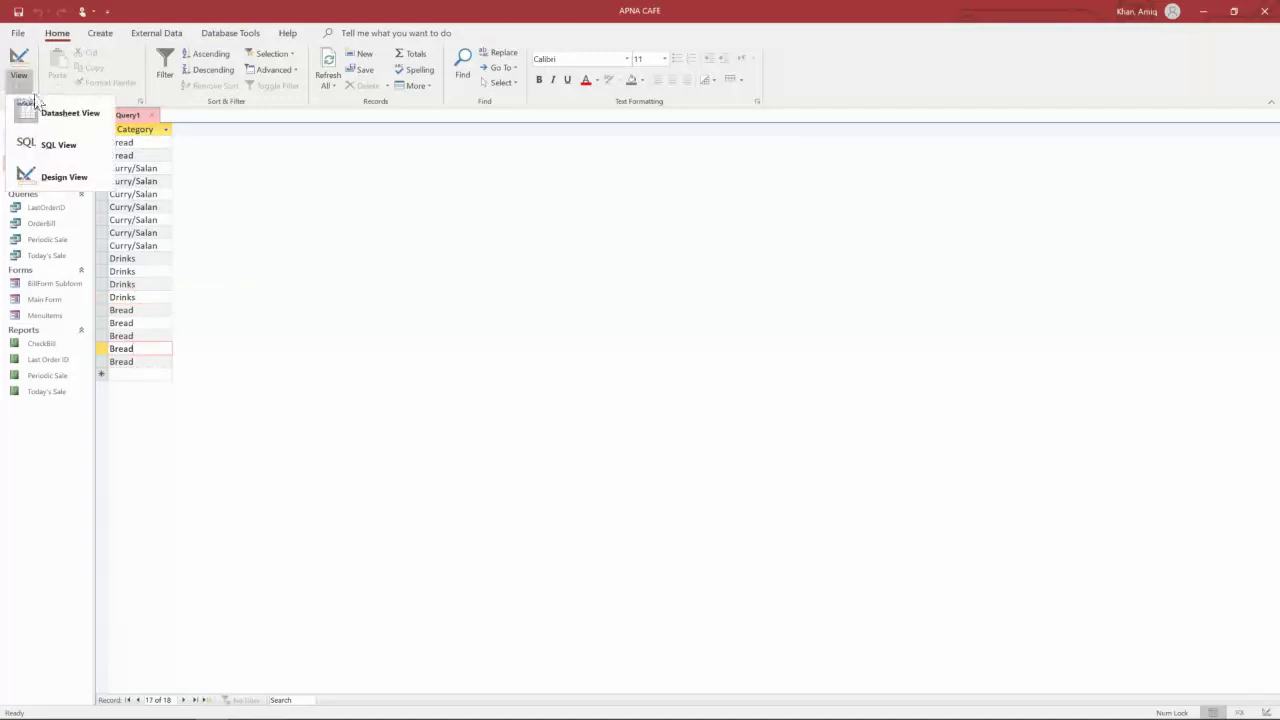
left_click(52, 177)
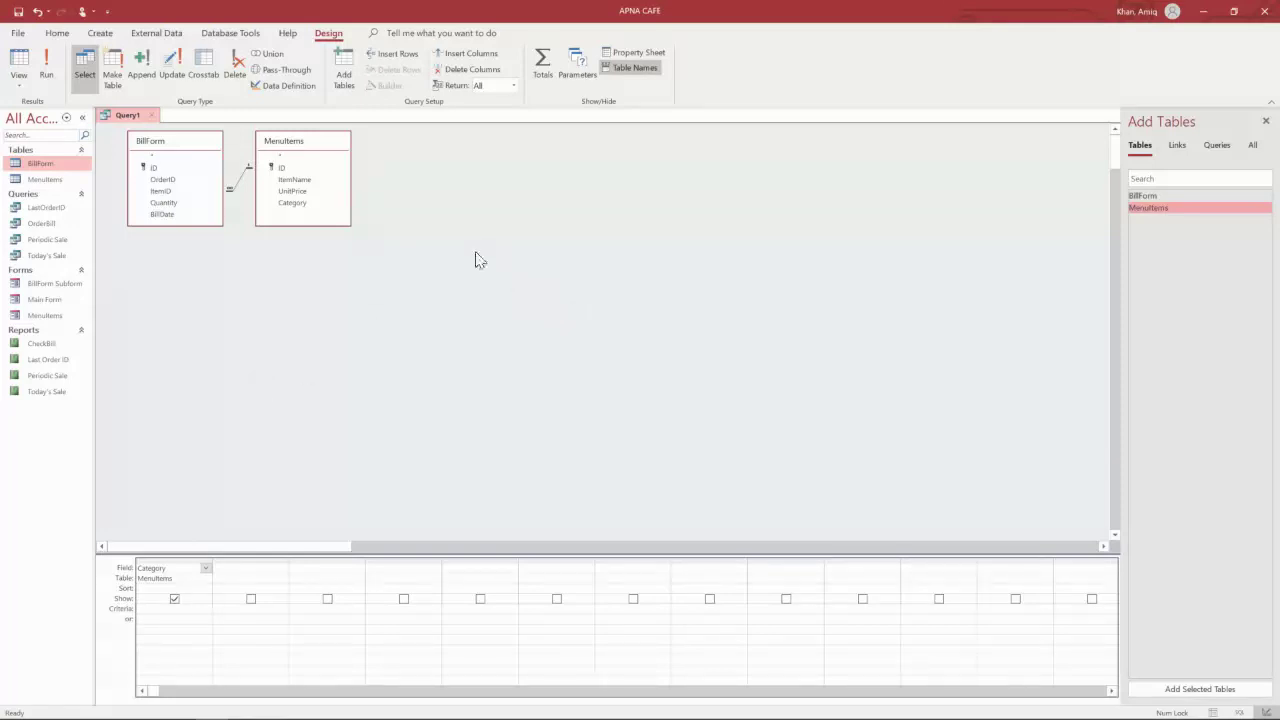
- Set the query's Unique Values property to Yes and run the query to check the categories
left_click(625, 52)
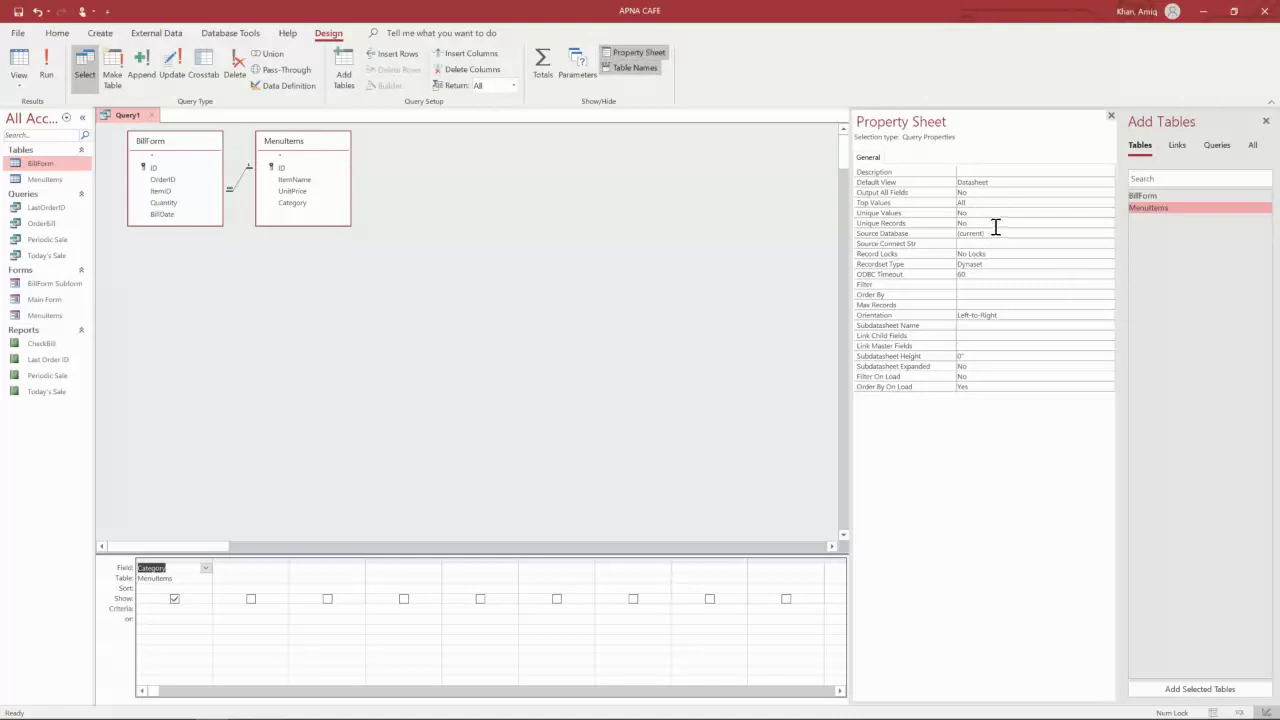
left_click(995, 214)
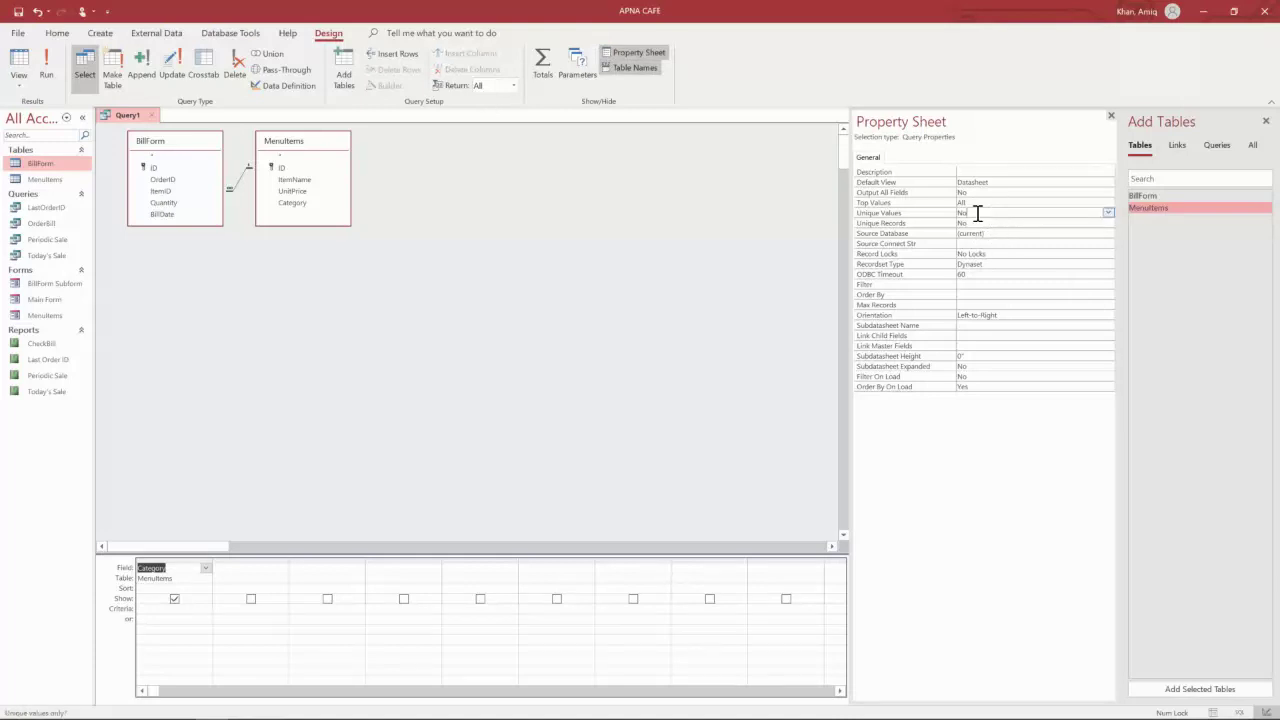
left_click(1108, 213)
left_click(990, 223)
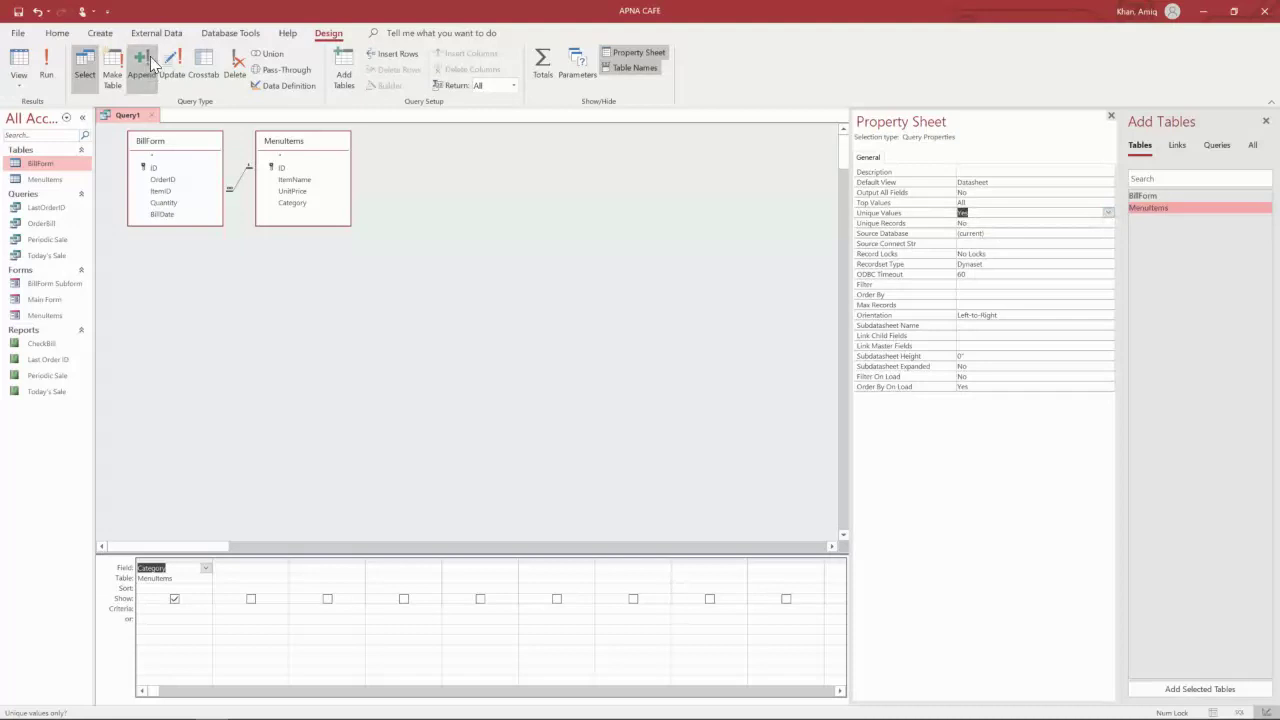
left_click(46, 65)
left_click(158, 156)
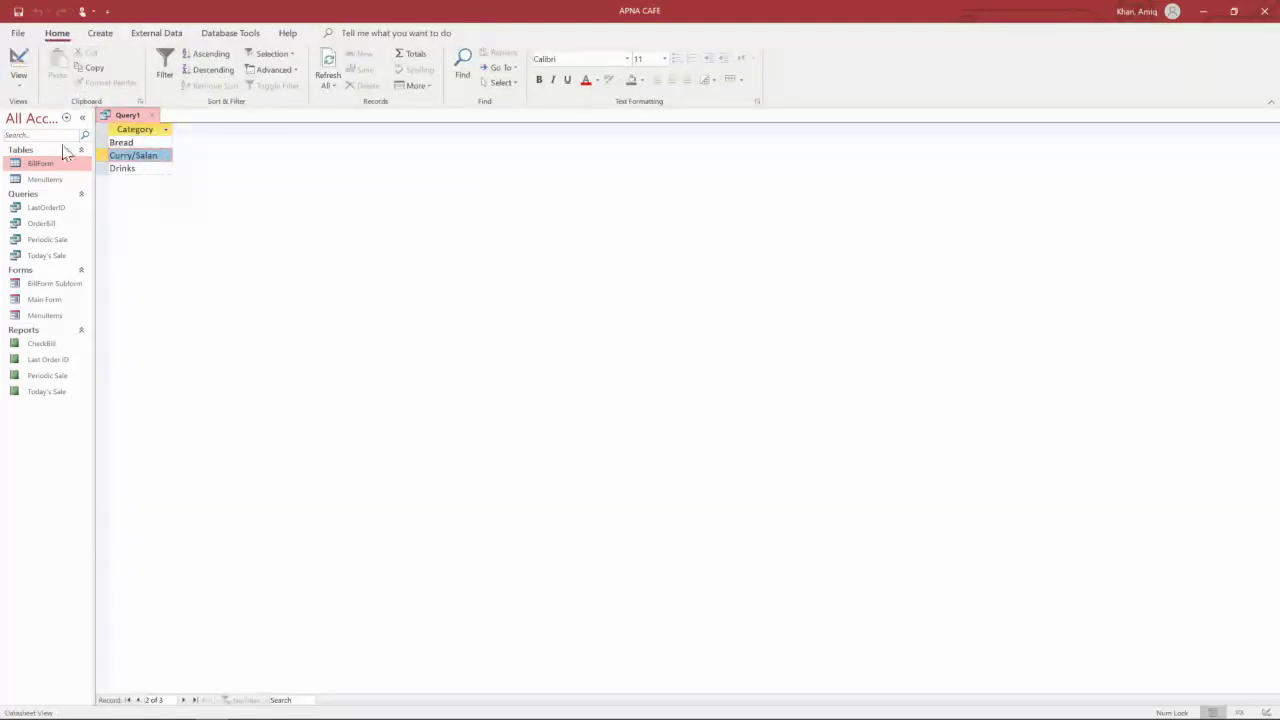
left_click(19, 82)
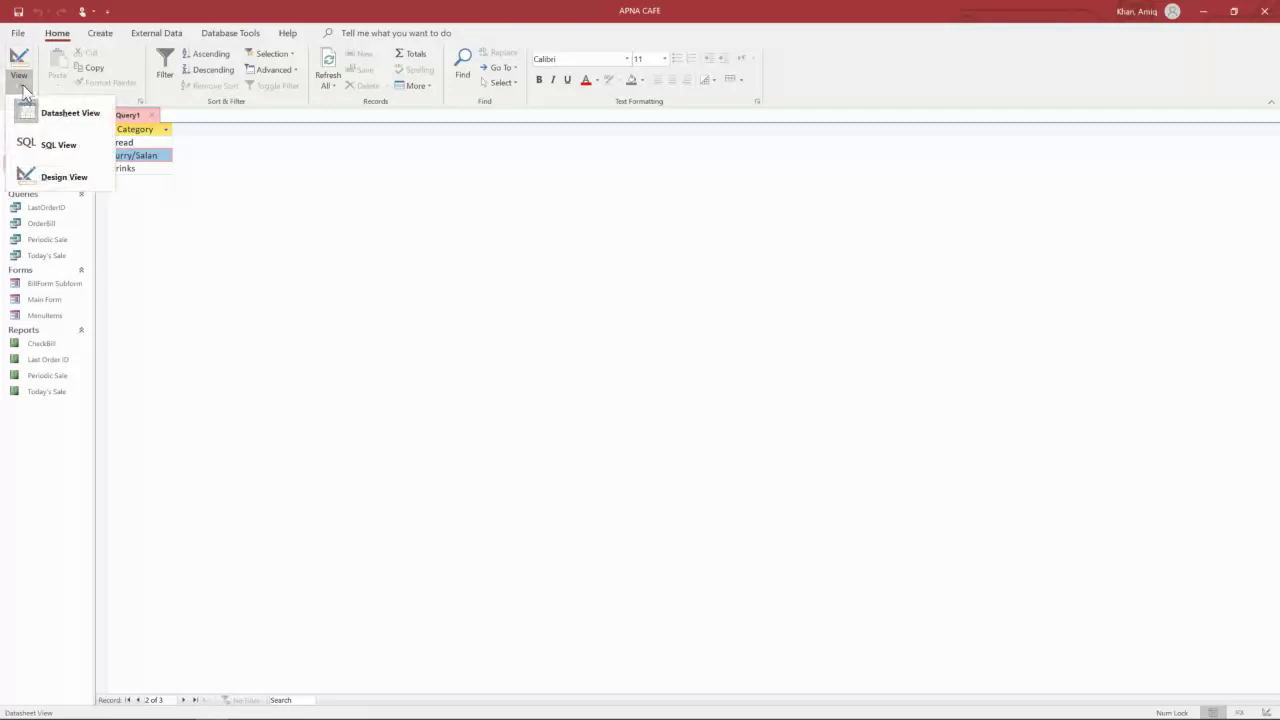
left_click(63, 177)
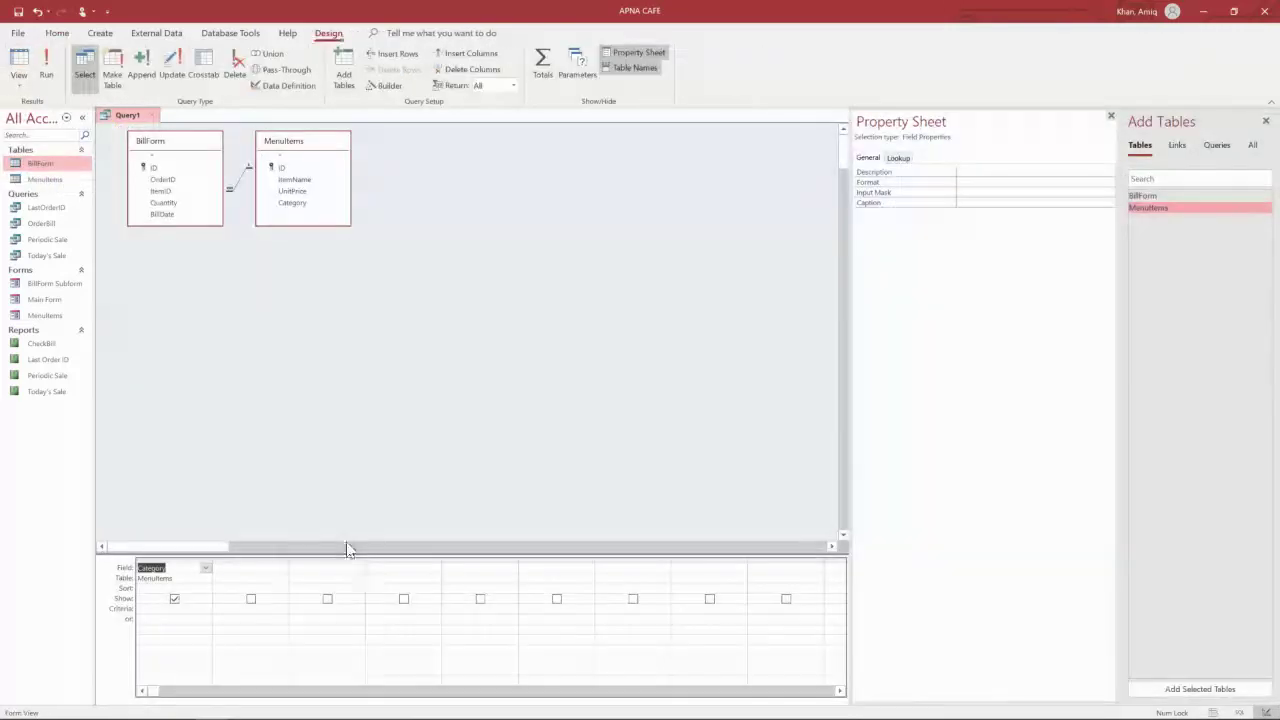
- Replace the Category field in the query design with the ItemName field from MenuItems
left_click(172, 558)
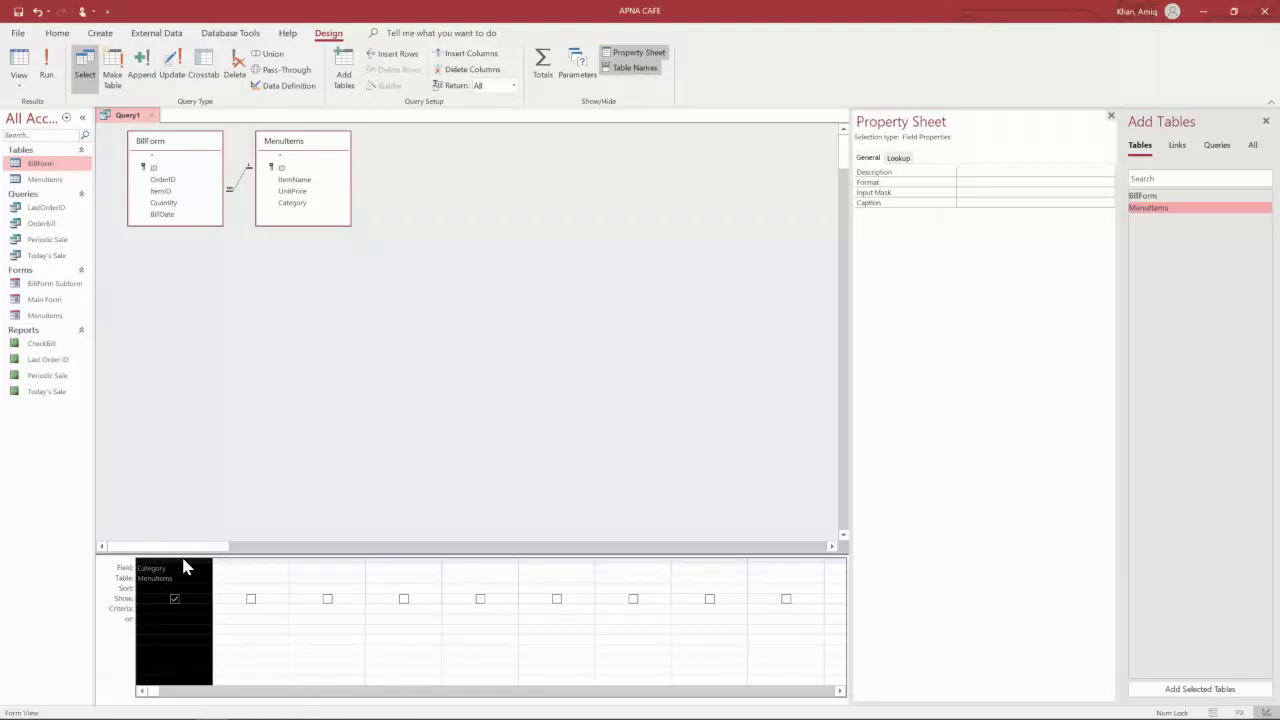
key("Delete")
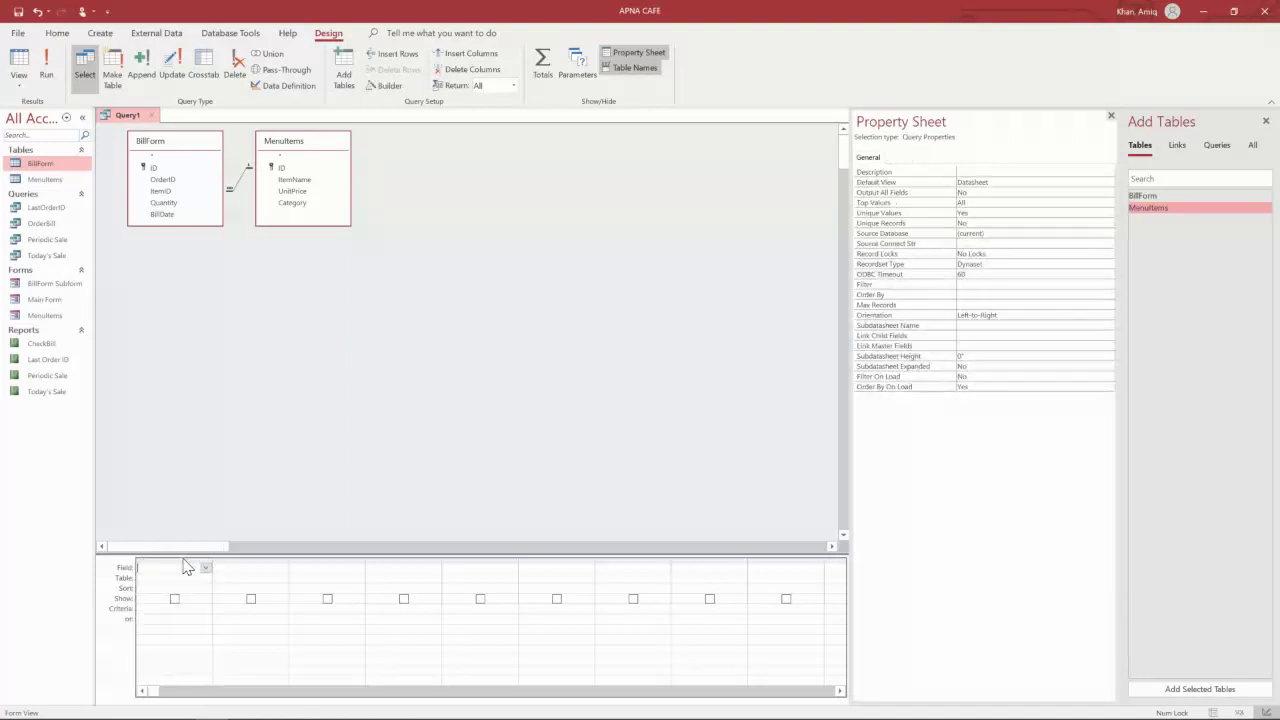
left_click(1110, 117)
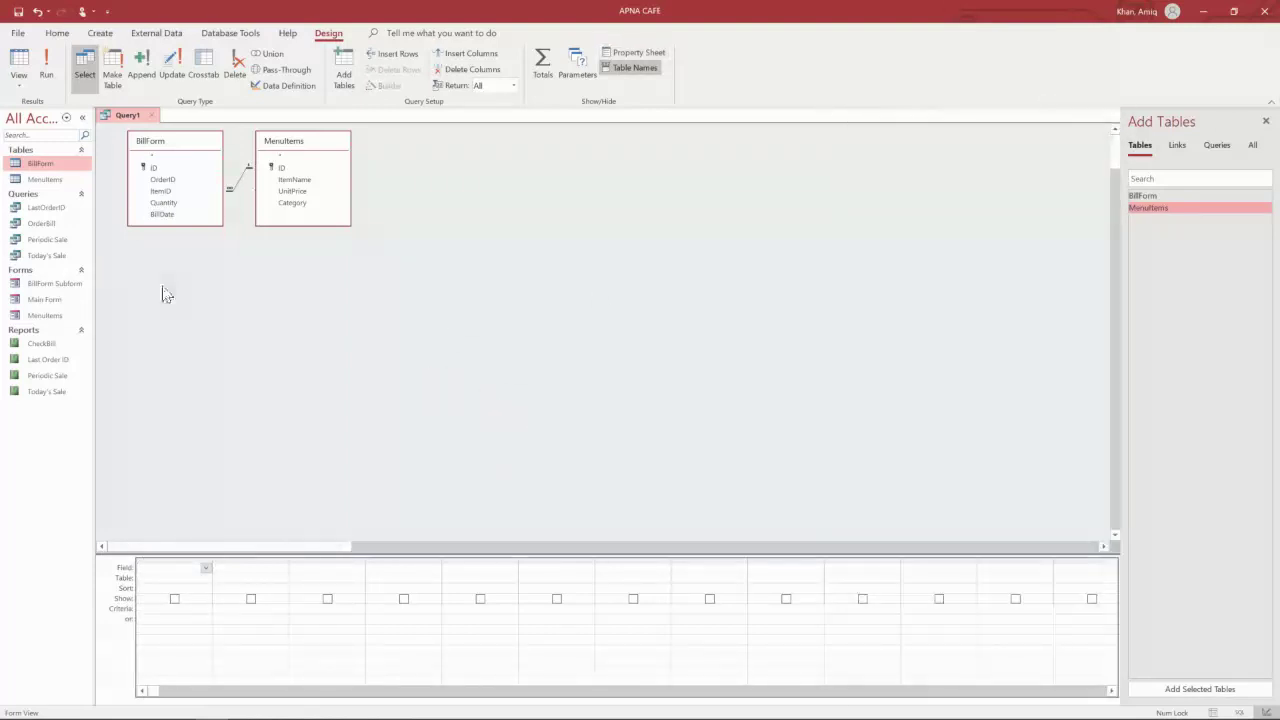
double_click(292, 181)
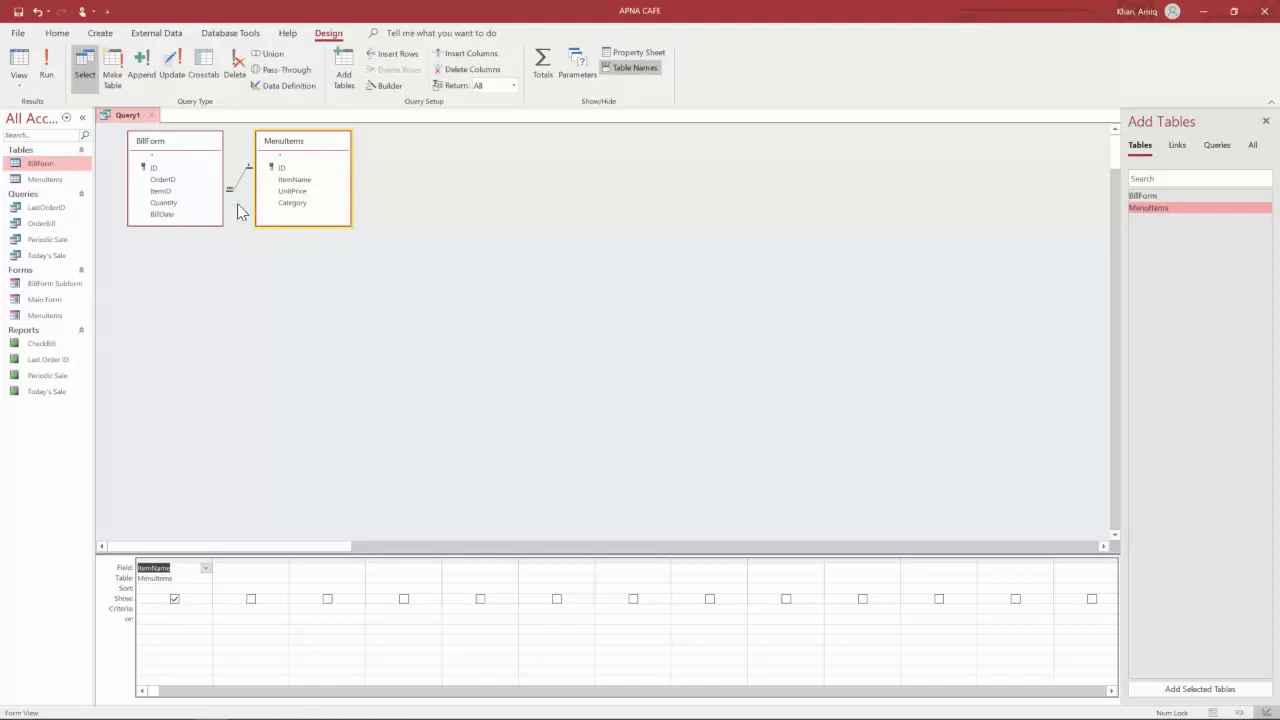
- Start a calculated expression in the query's second column with the Quantity field of the BillForm table
left_click(237, 567)
right_click(237, 567)
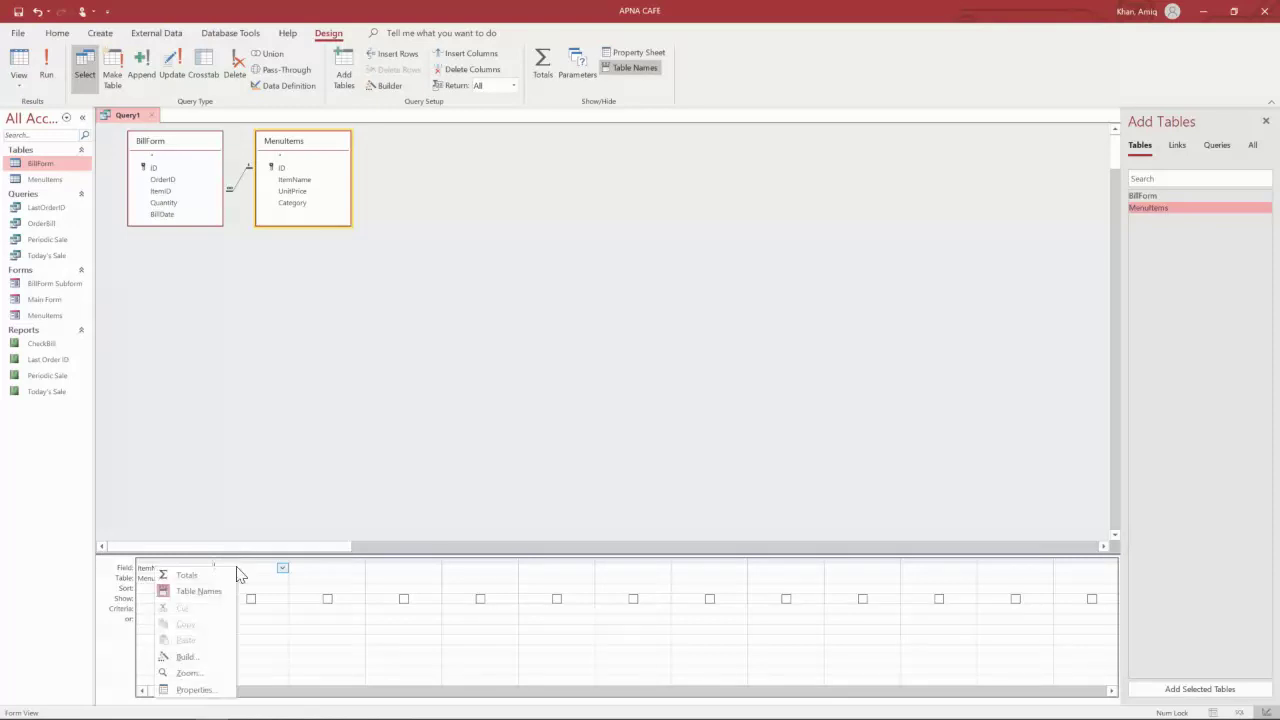
left_click(186, 657)
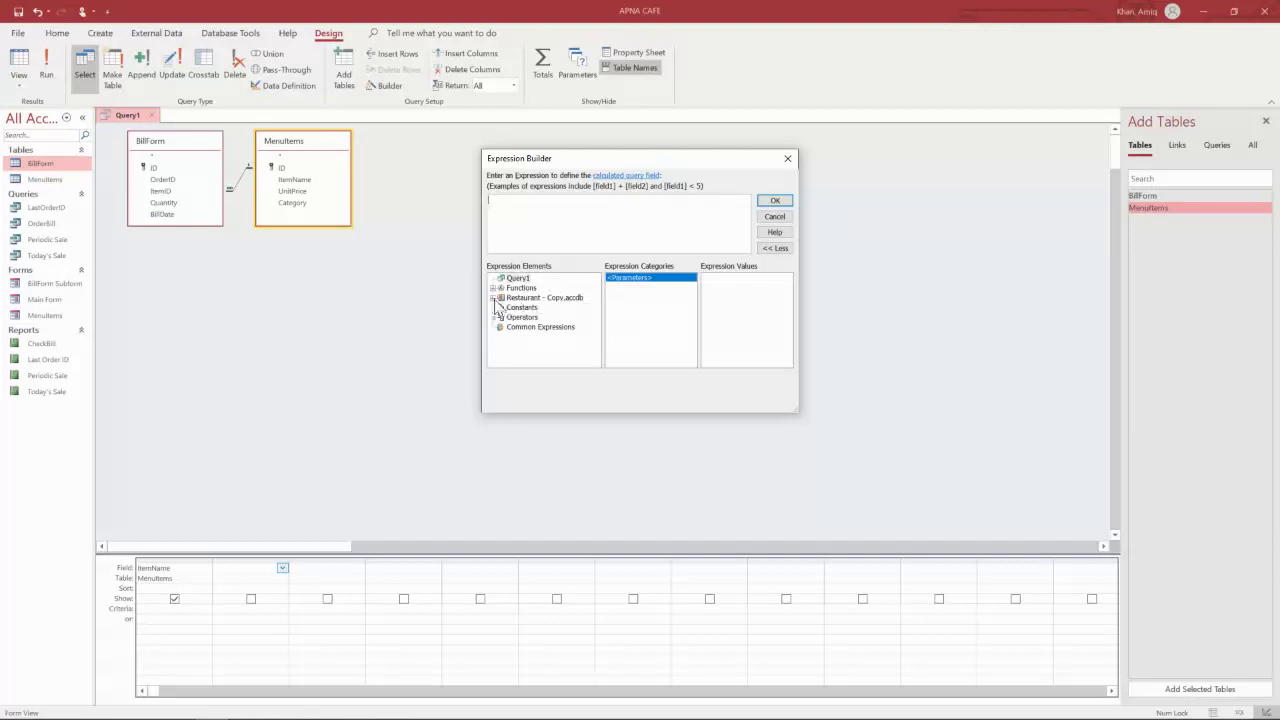
left_click(528, 301)
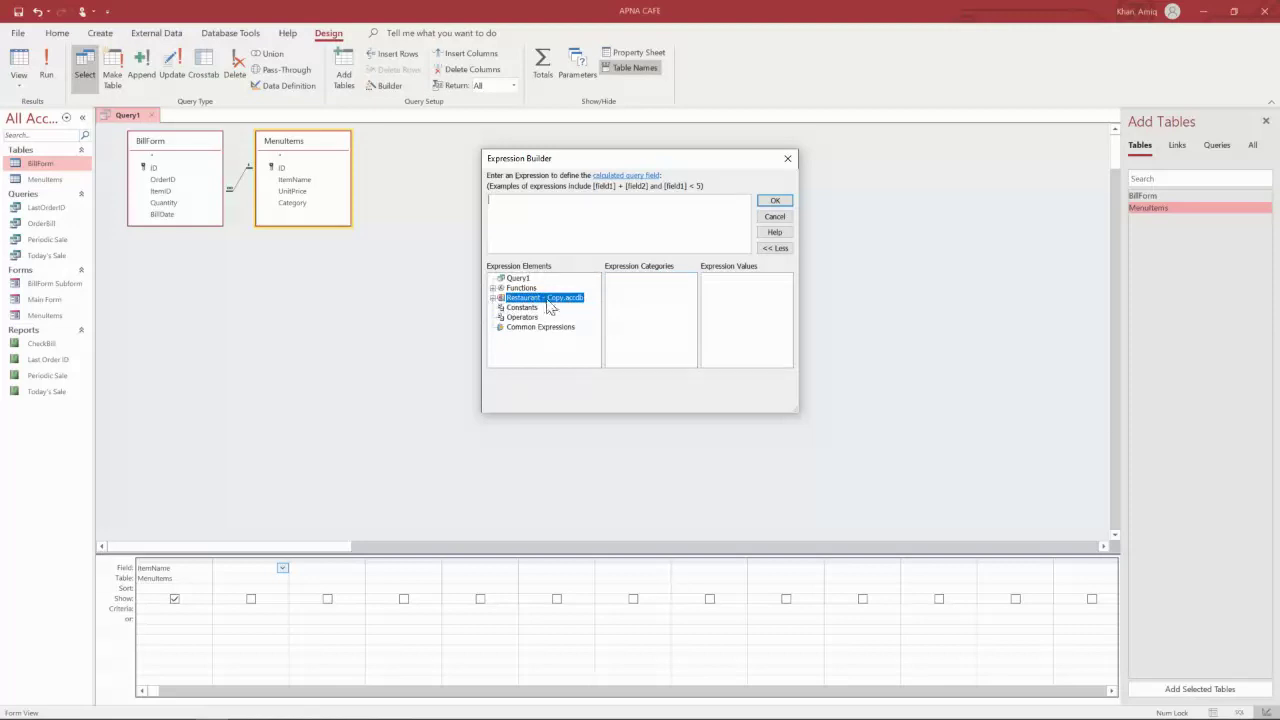
left_click(492, 298)
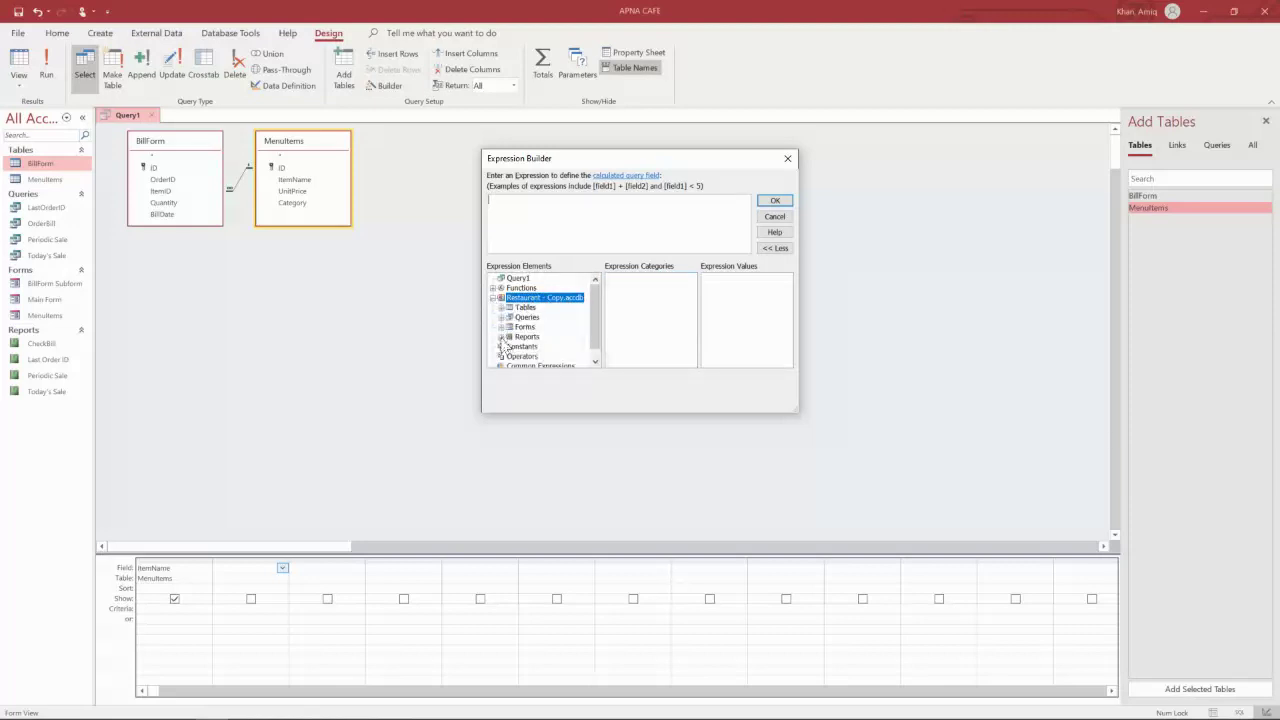
left_click(501, 308)
left_click(518, 317)
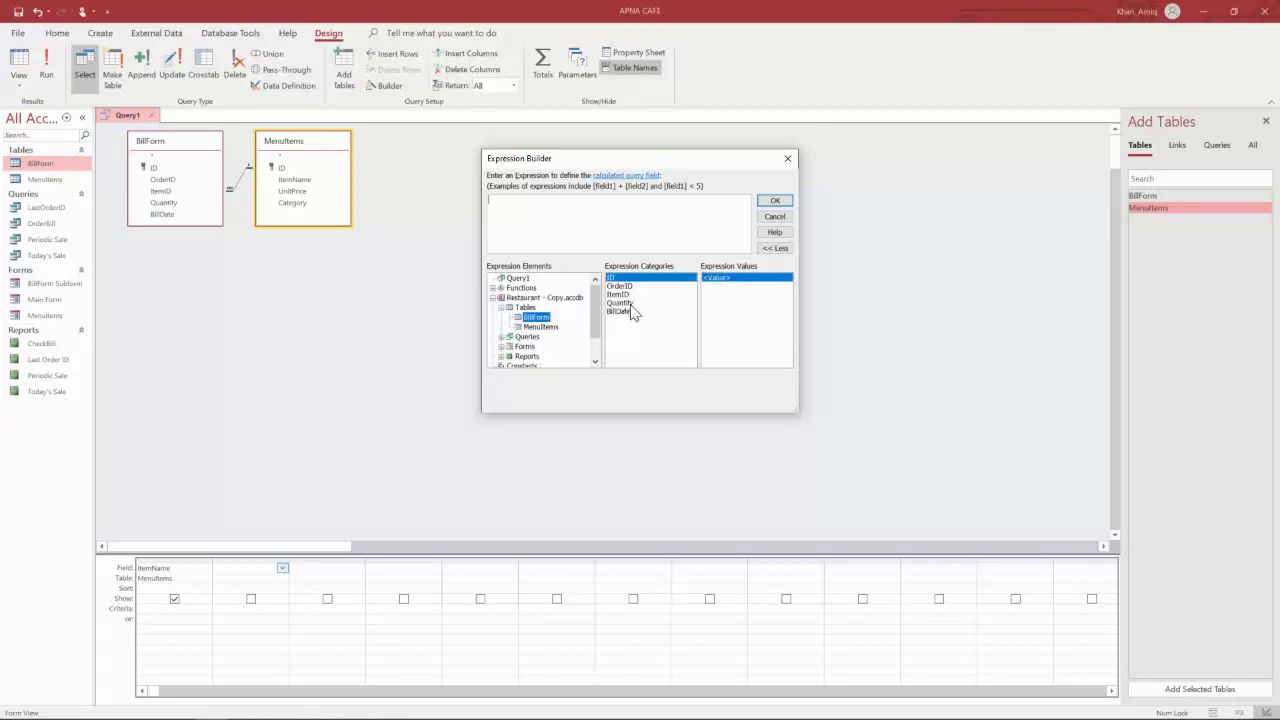
double_click(620, 303)
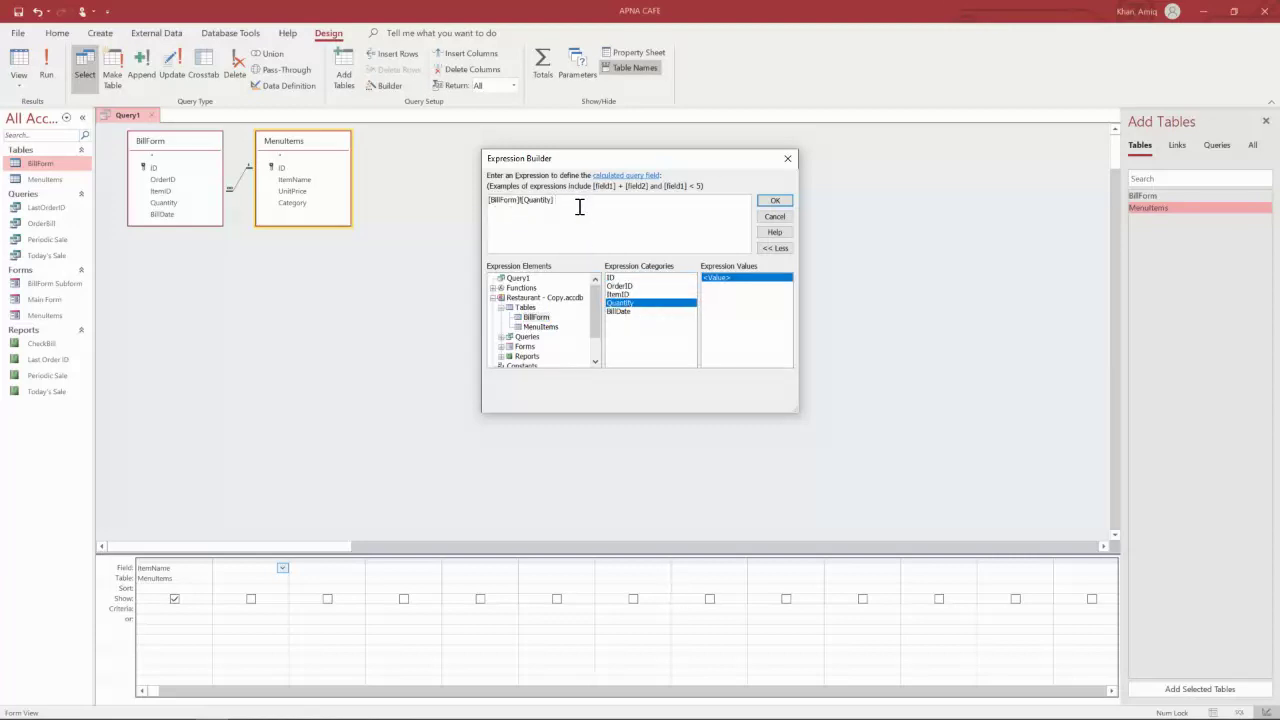
- Multiply the quantity by the UnitPrice field of MenuItems and apply the expression to the second column
type("*")
left_click(540, 328)
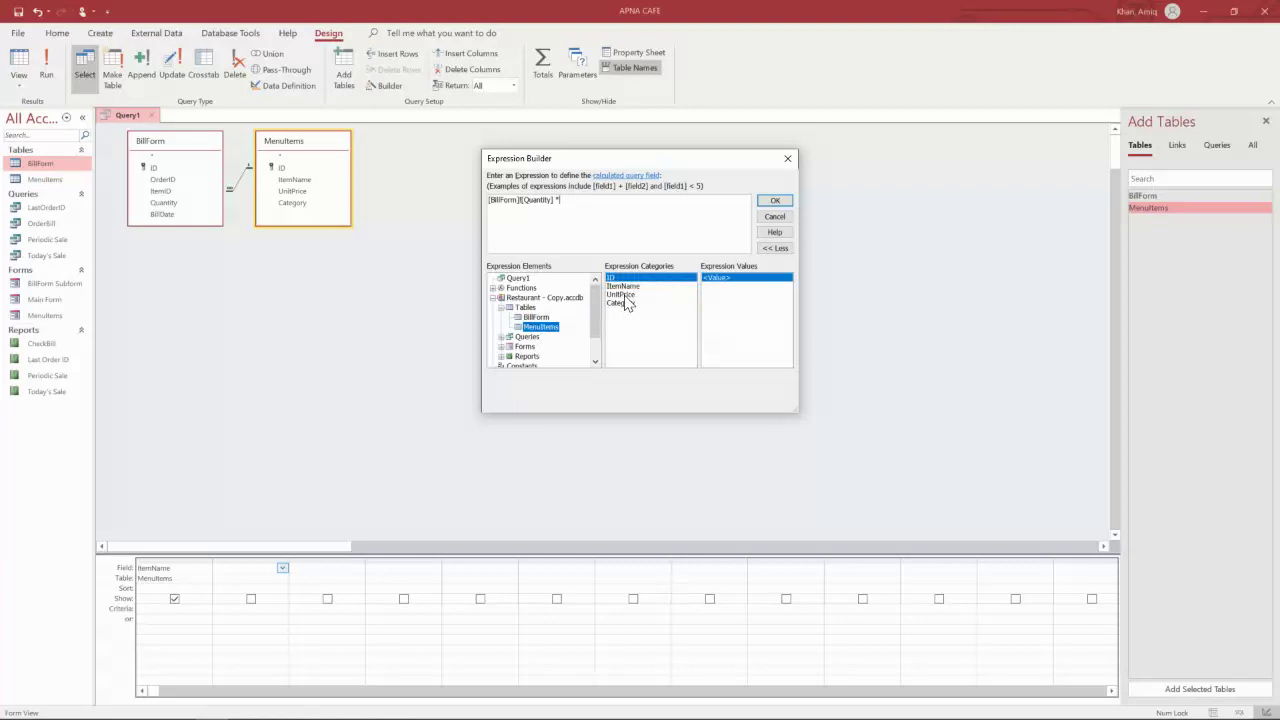
double_click(622, 295)
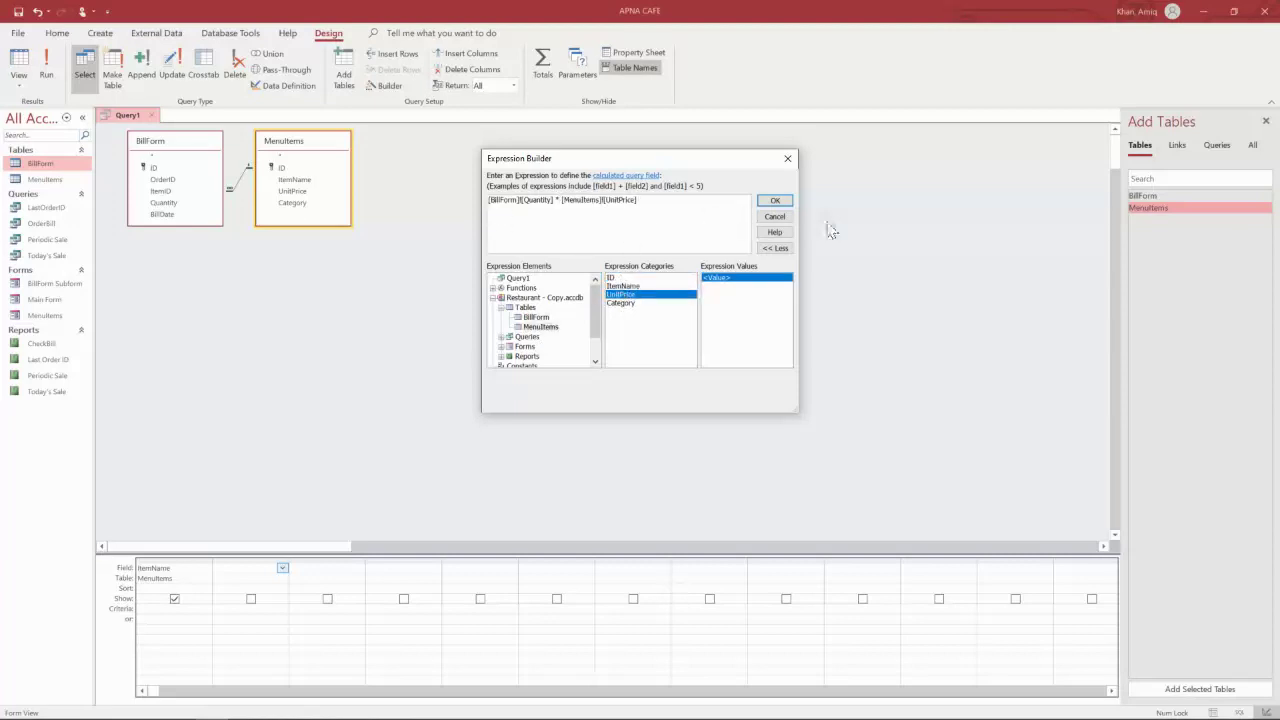
left_click(776, 202)
left_click(232, 568)
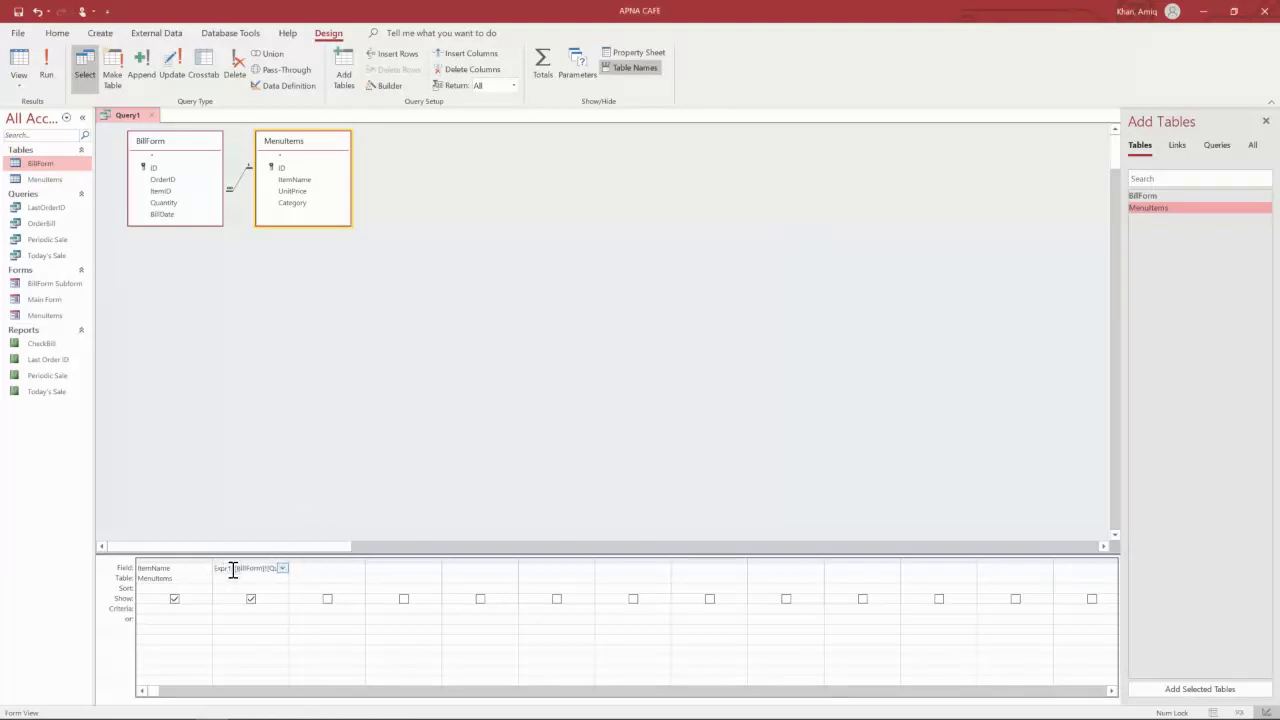
- Rename the calculated expression column in the query grid to Total Price
double_click(230, 569)
type("Total")
type(" (P")
key("Caps_Lock")
key("BackSpace")
key("BackSpace")
key("BackSpace")
type("Price")
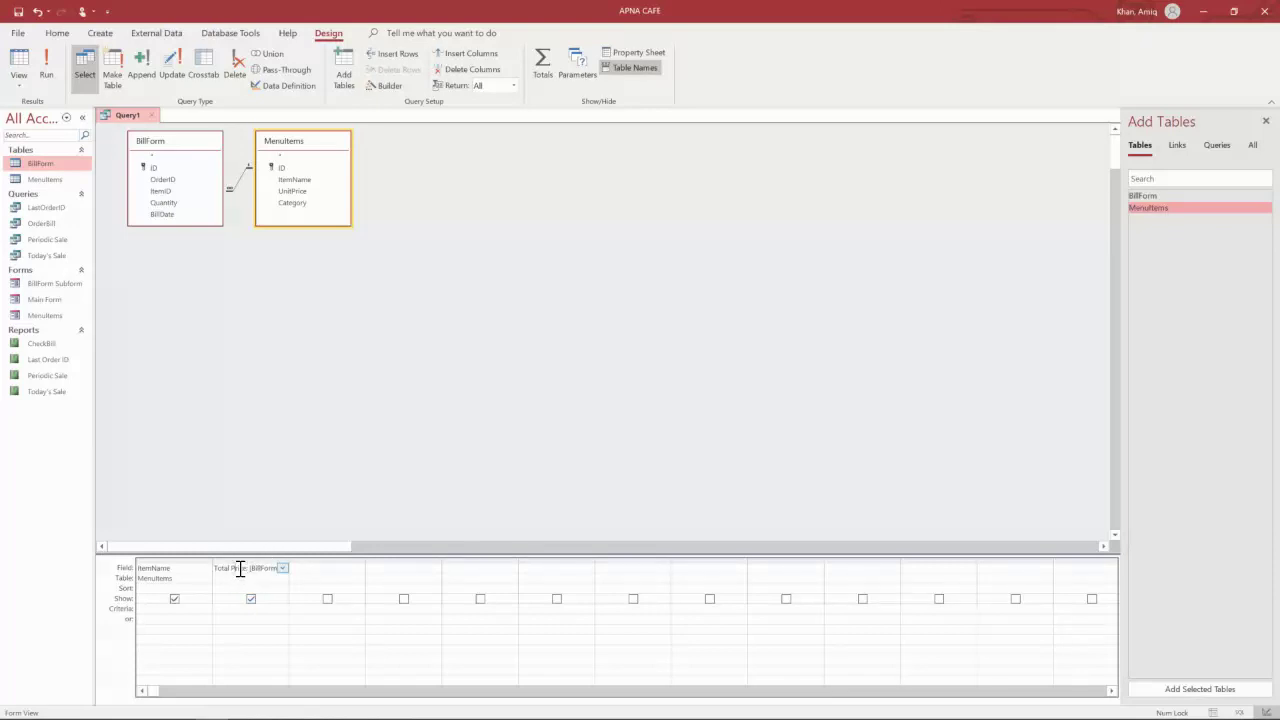
- Turn on totals for the query, leaving ItemName on Group By and setting the Total Price column to Sum
left_click(541, 64)
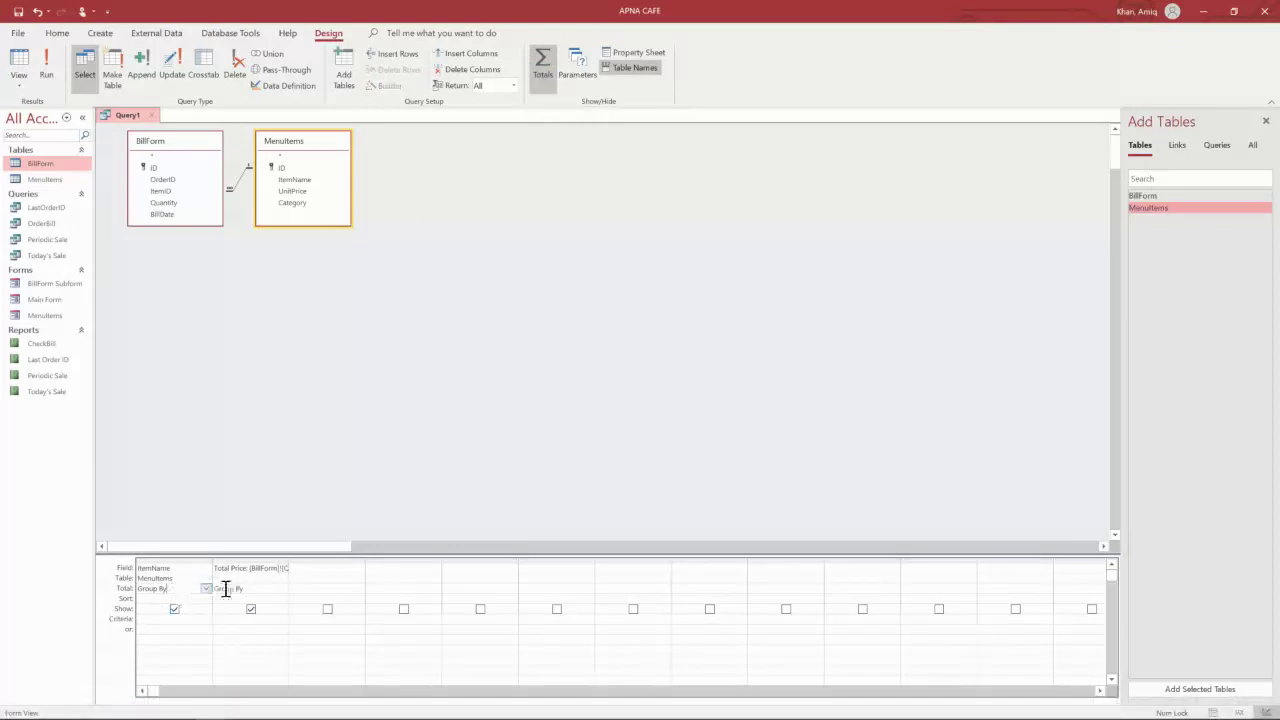
left_click(250, 588)
left_click(180, 588)
left_click(241, 569)
left_click(268, 590)
left_click(283, 588)
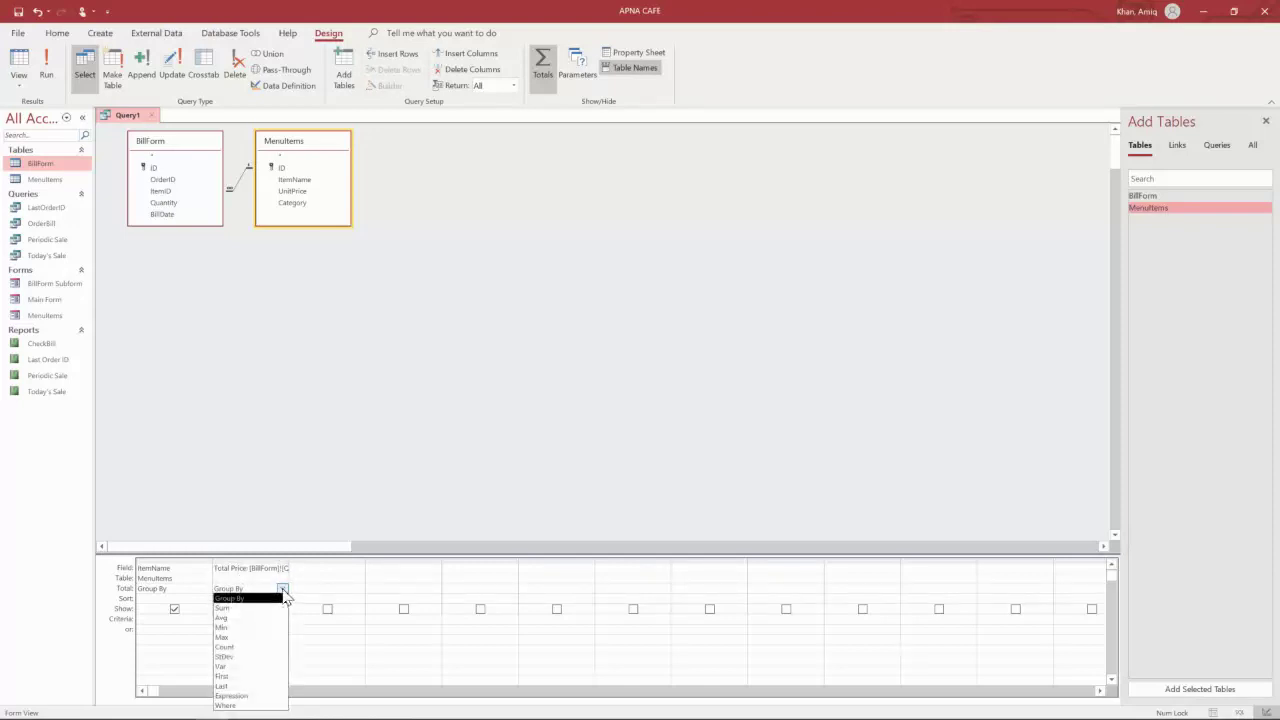
left_click(236, 608)
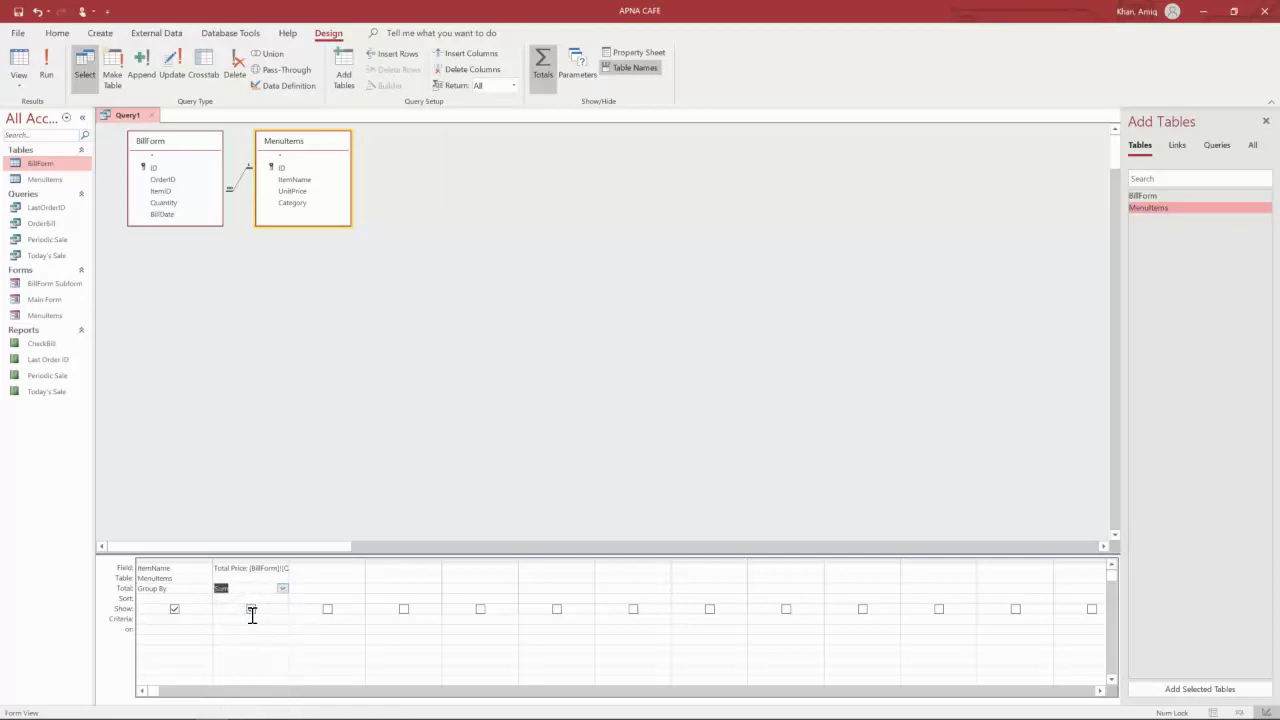
- Run the query and review the summed total price of each item
left_click(50, 80)
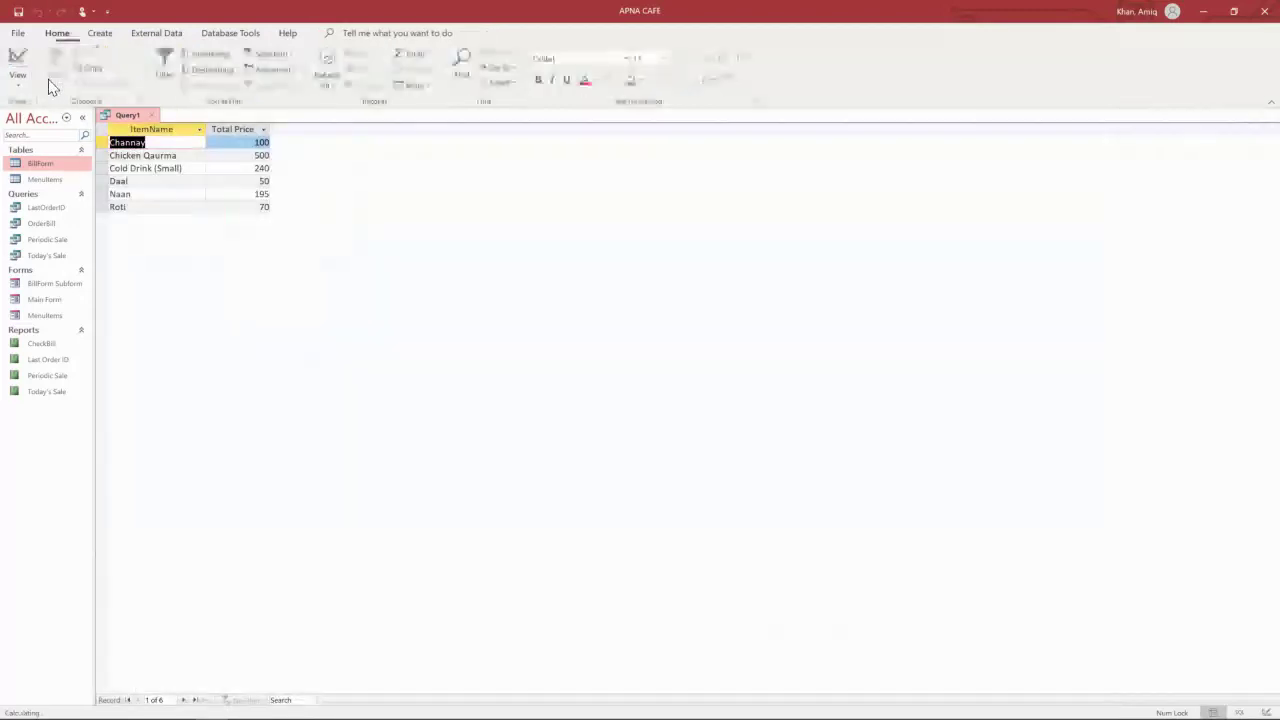
left_click(150, 181)
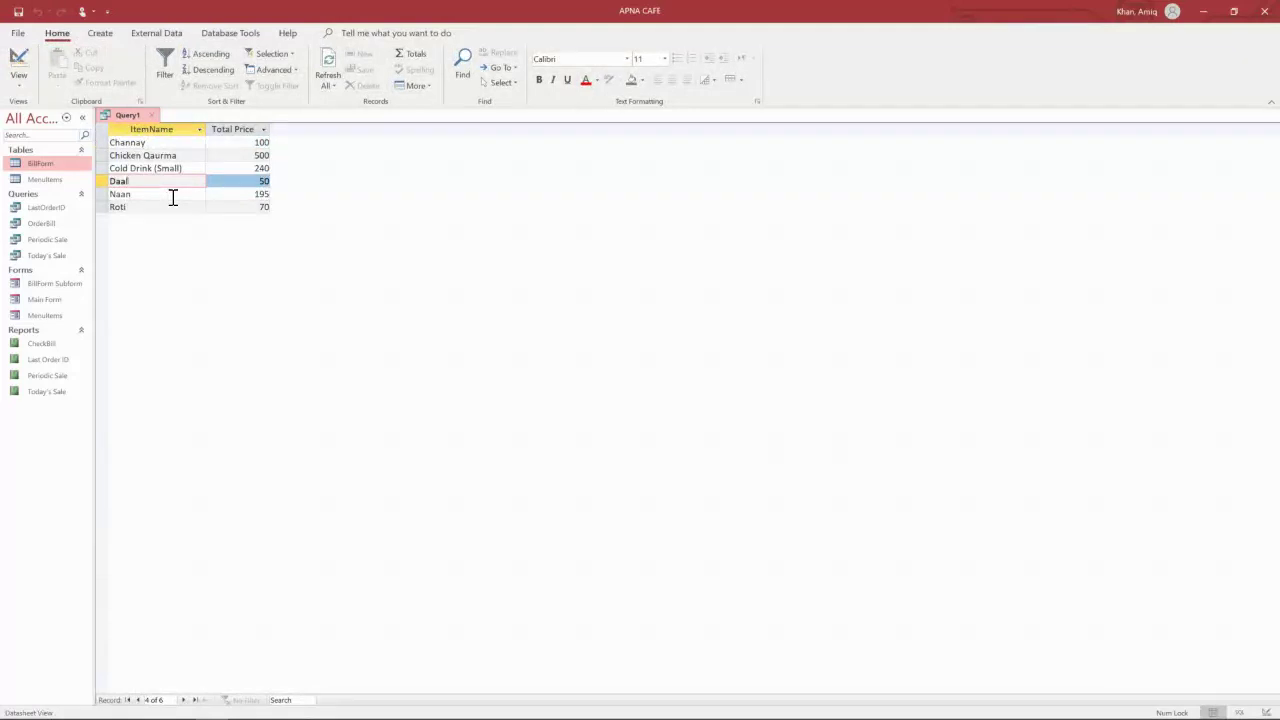
left_click(154, 143)
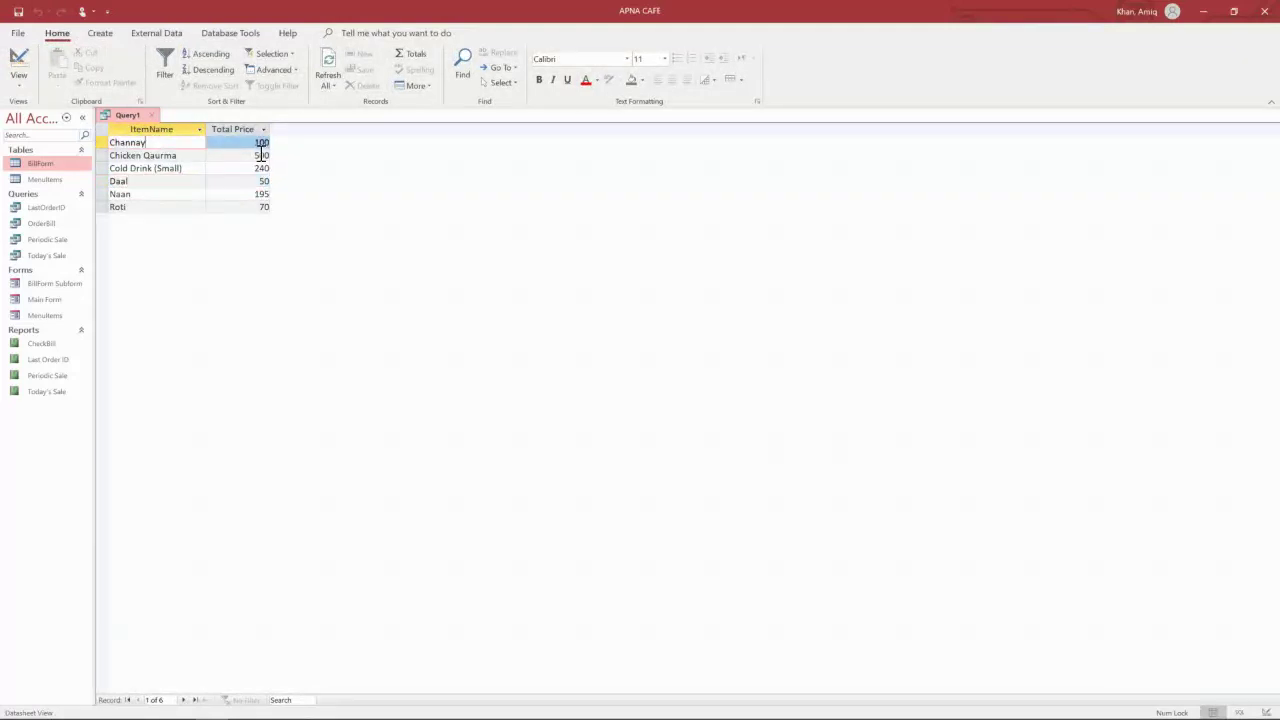
left_click(228, 145)
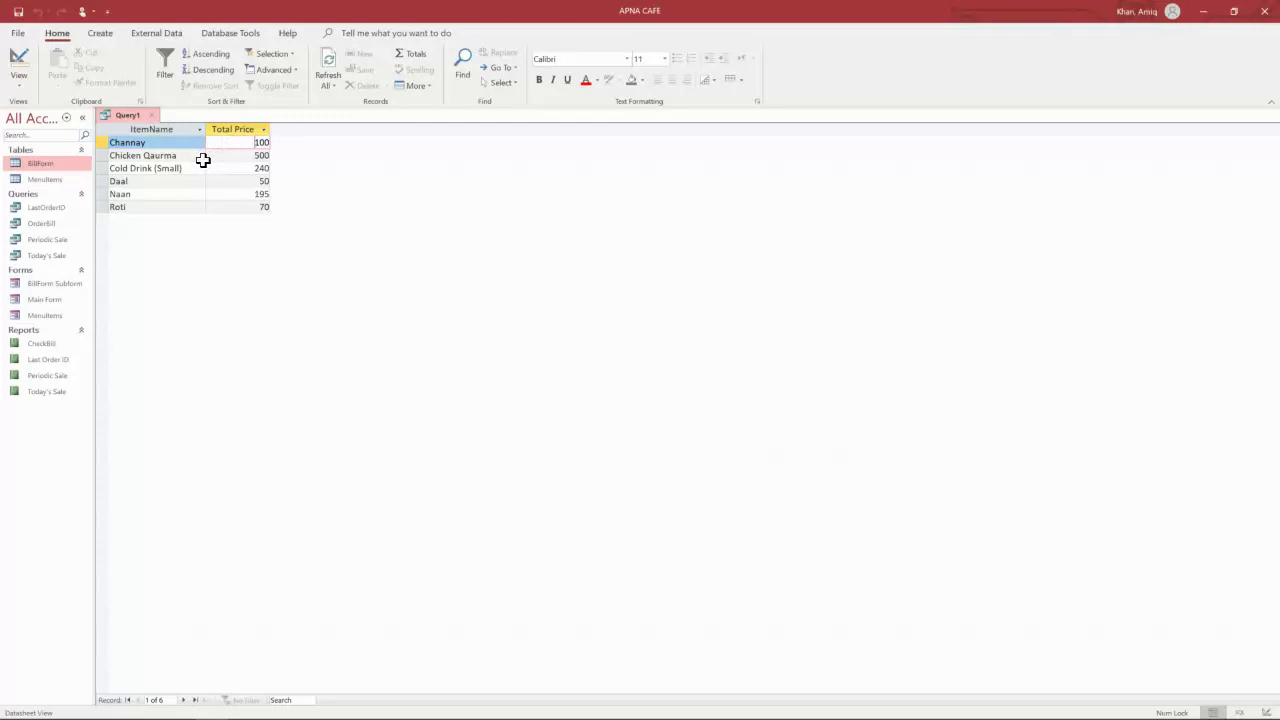
left_click(163, 207)
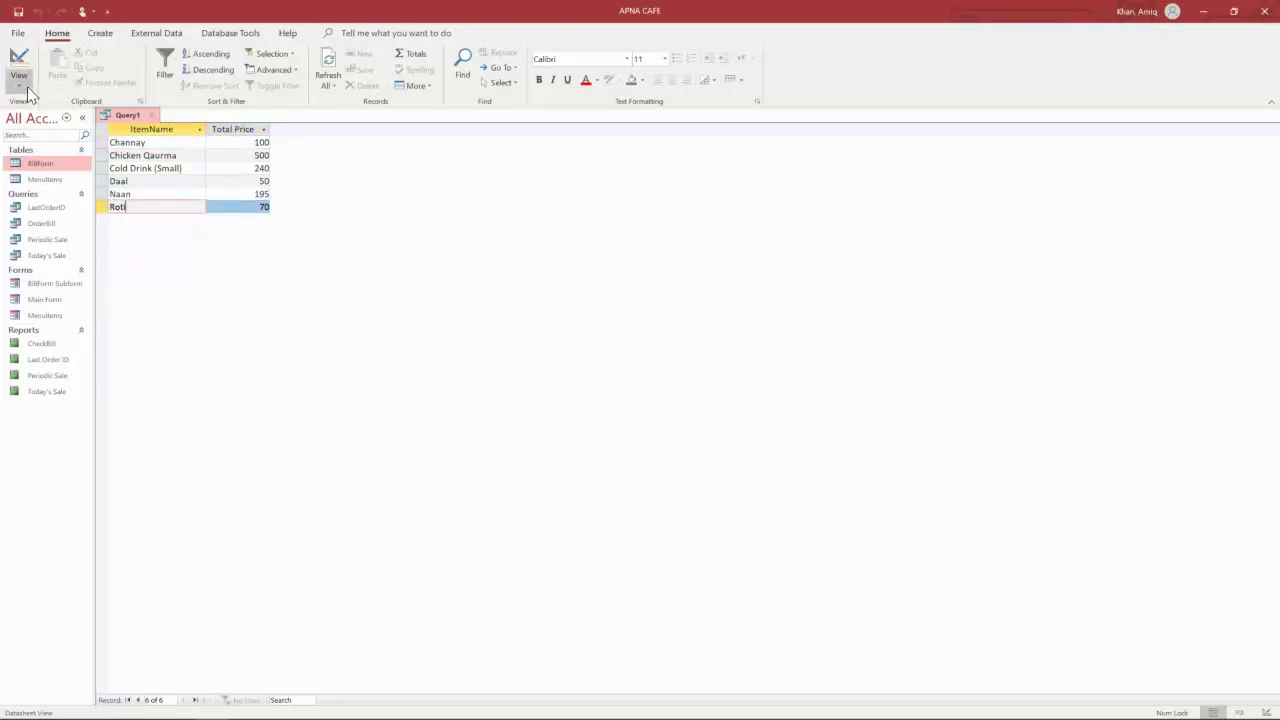
- Return to the query design, rerun the query without changes and check the order of the item names
left_click(28, 93)
left_click(50, 175)
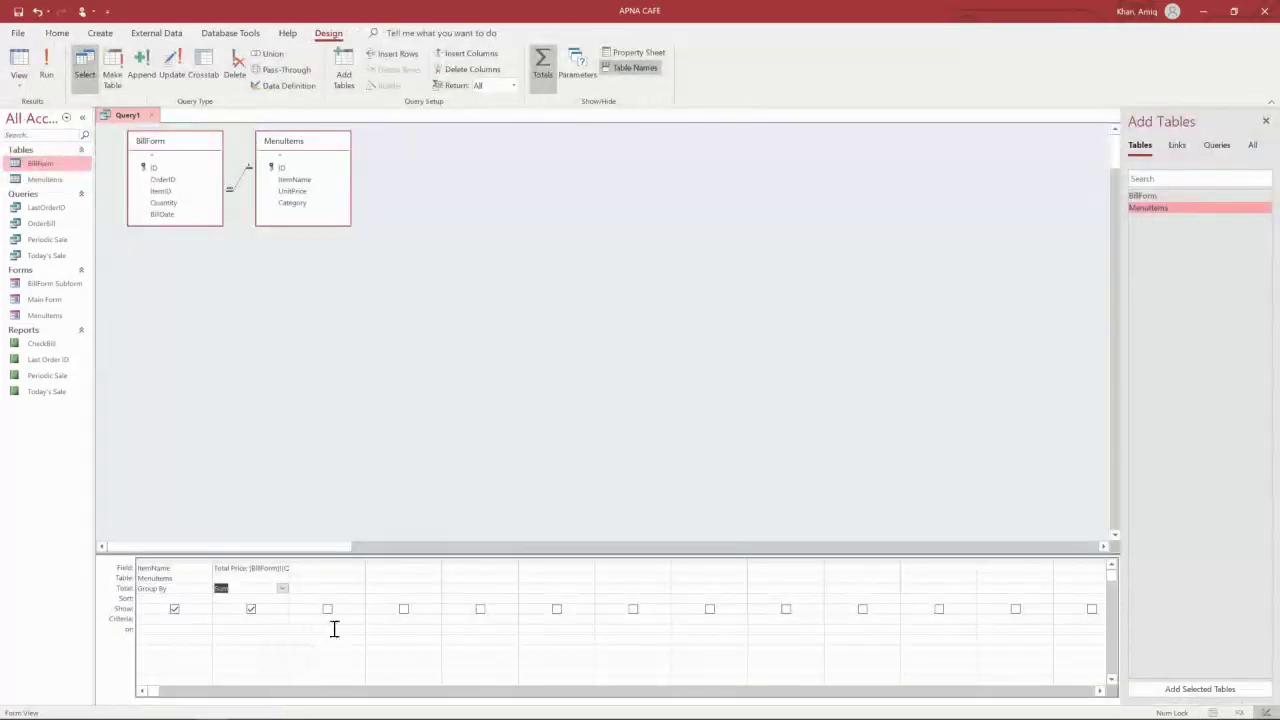
left_click(333, 589)
left_click(46, 68)
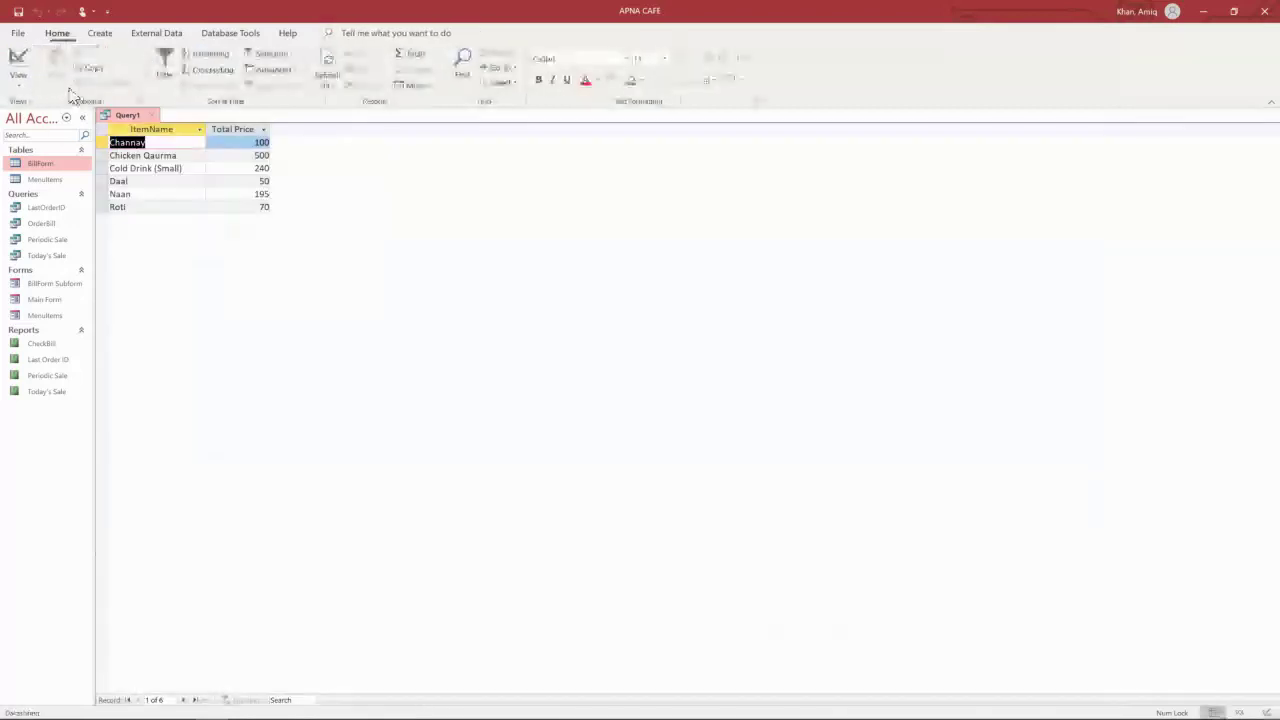
left_click(164, 194)
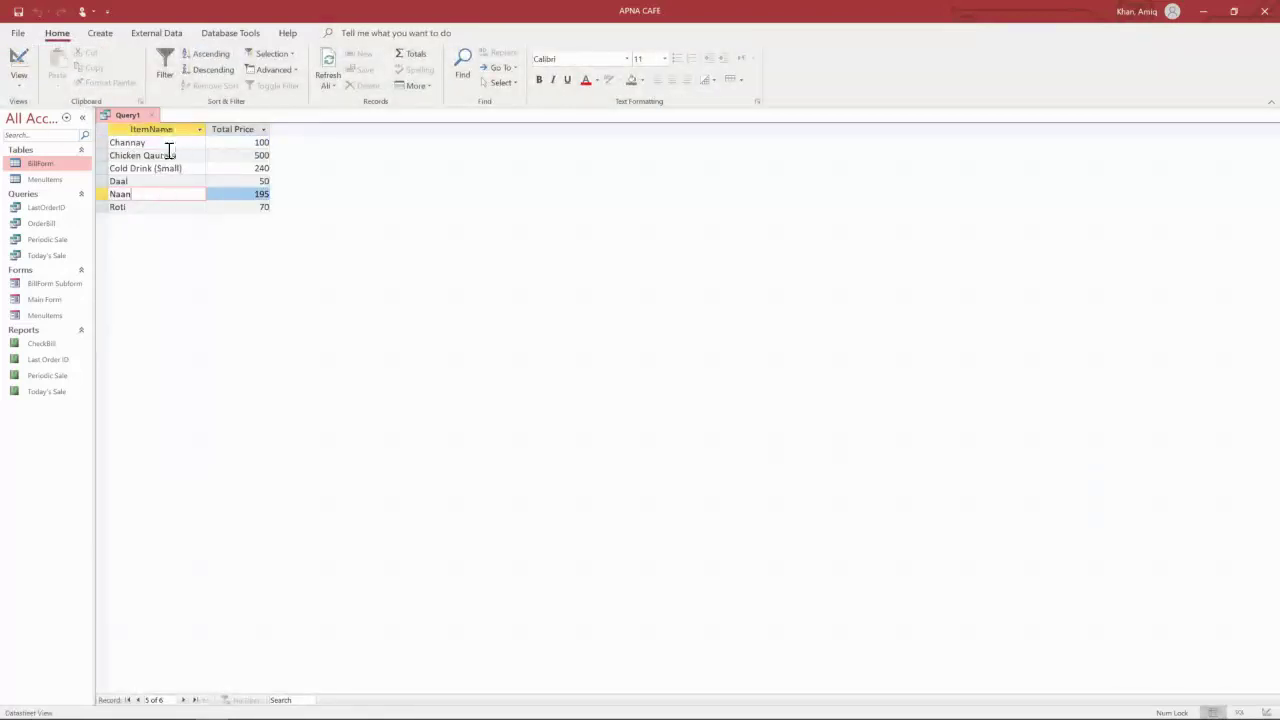
left_click(163, 142)
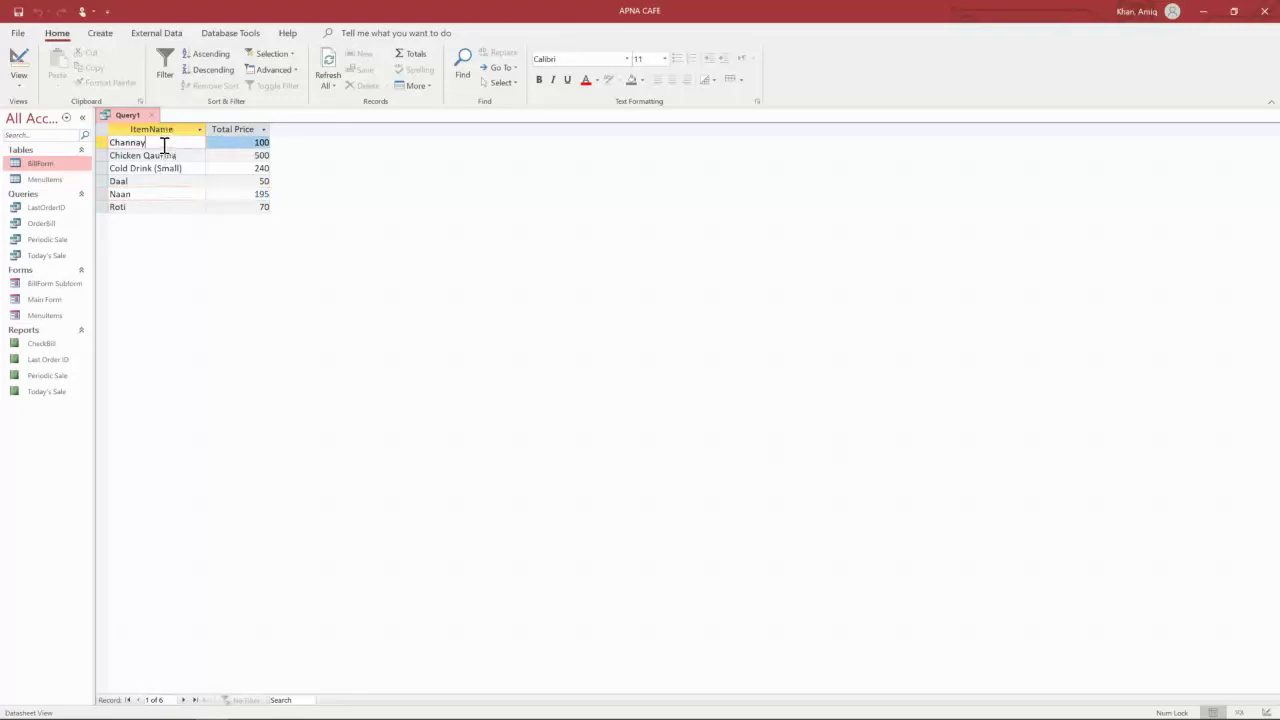
- Sort the ItemName column in Descending order in the query design and run the query
left_click(19, 90)
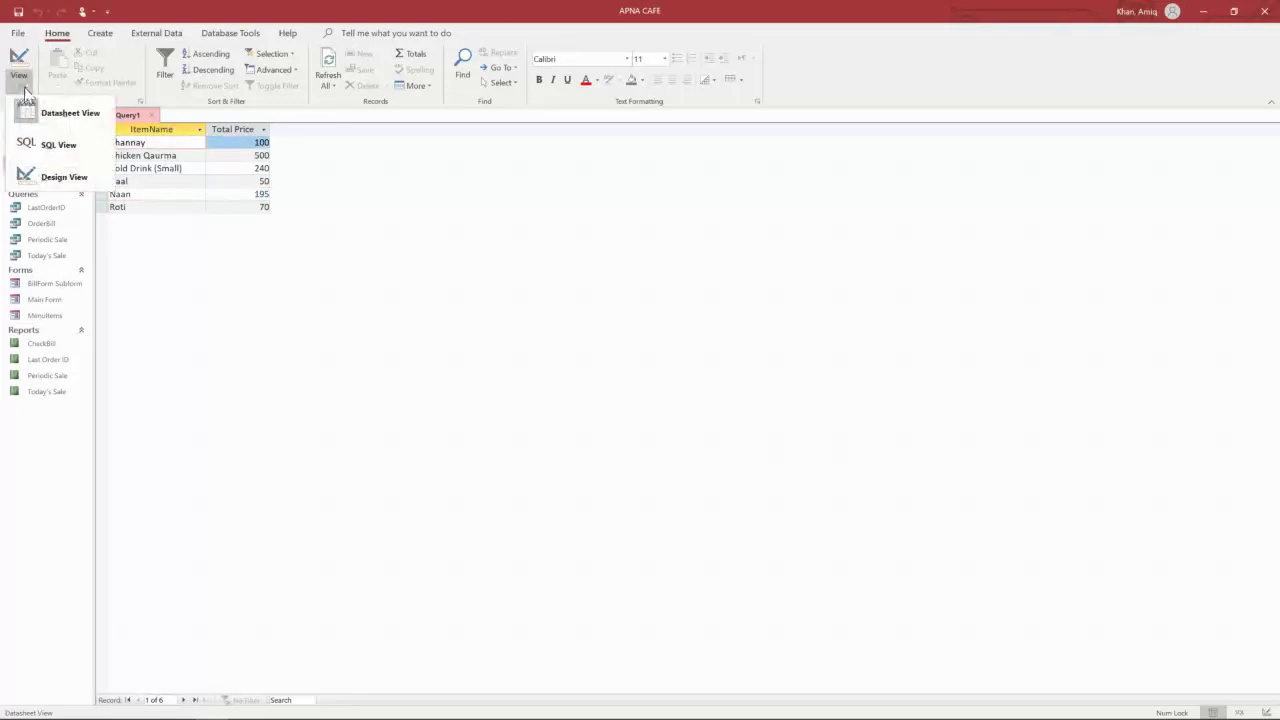
left_click(45, 174)
left_click(155, 597)
left_click(205, 599)
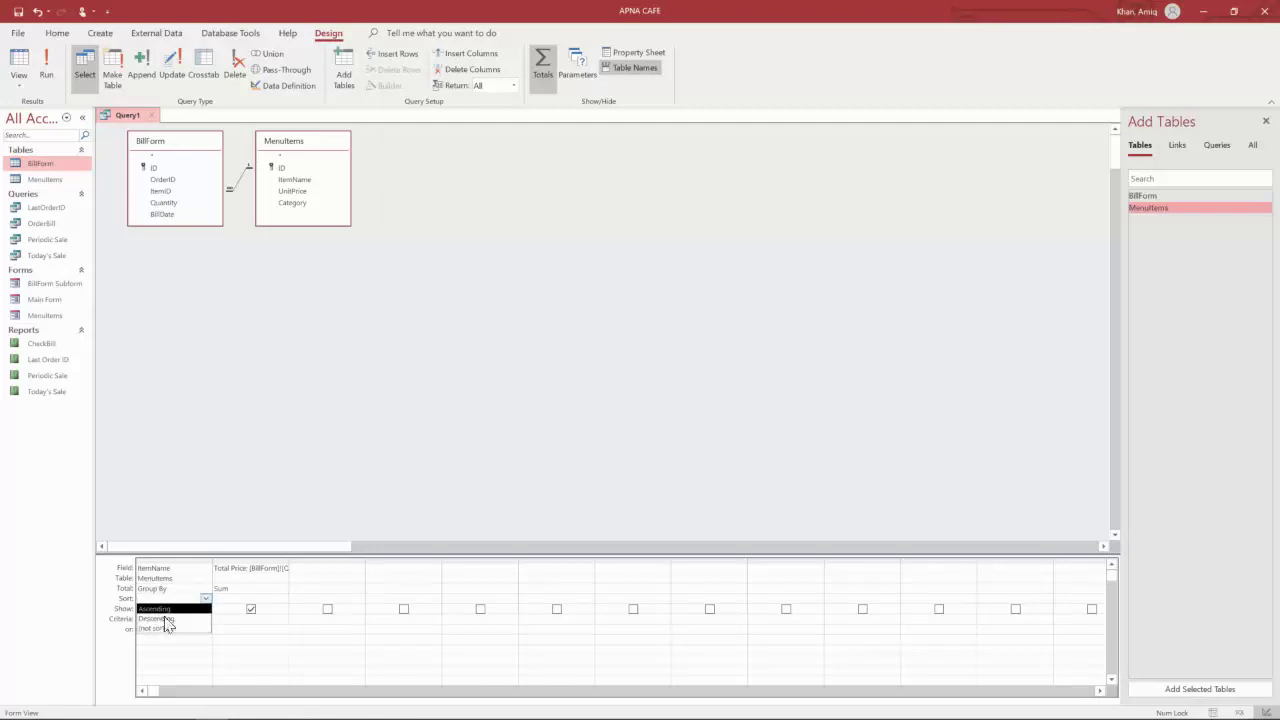
left_click(166, 619)
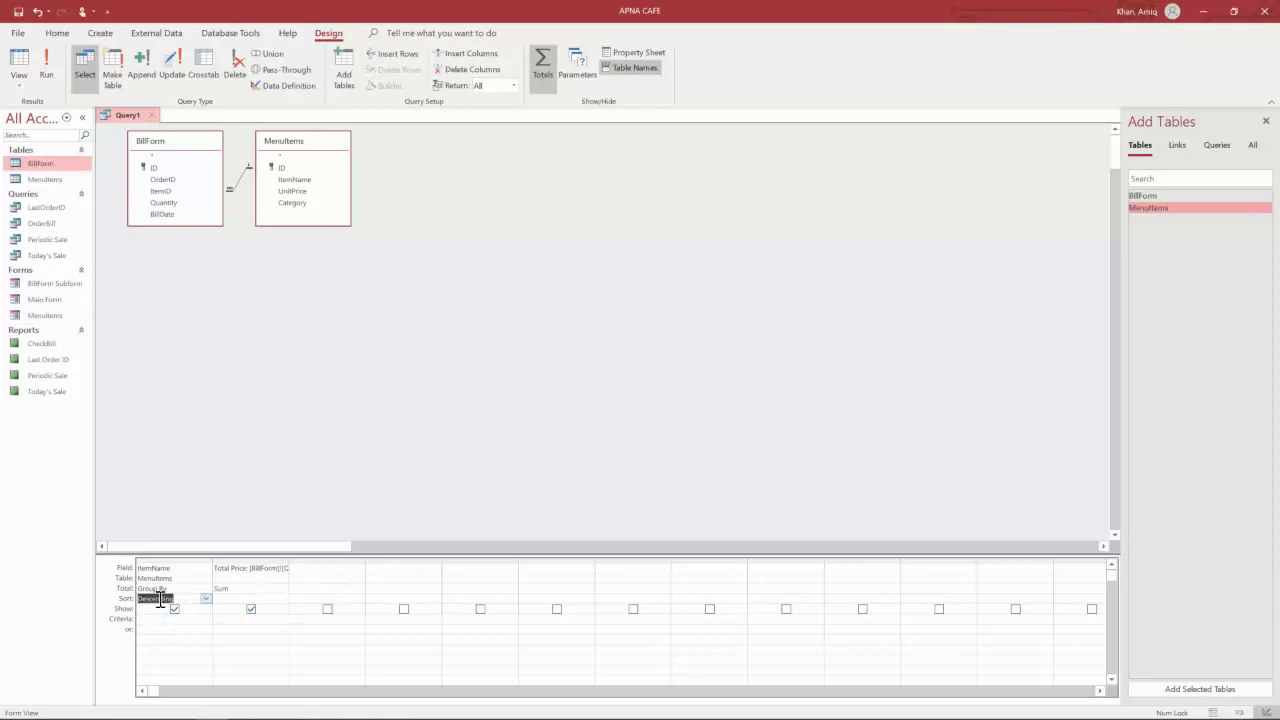
left_click(332, 598)
left_click(271, 598)
left_click(47, 80)
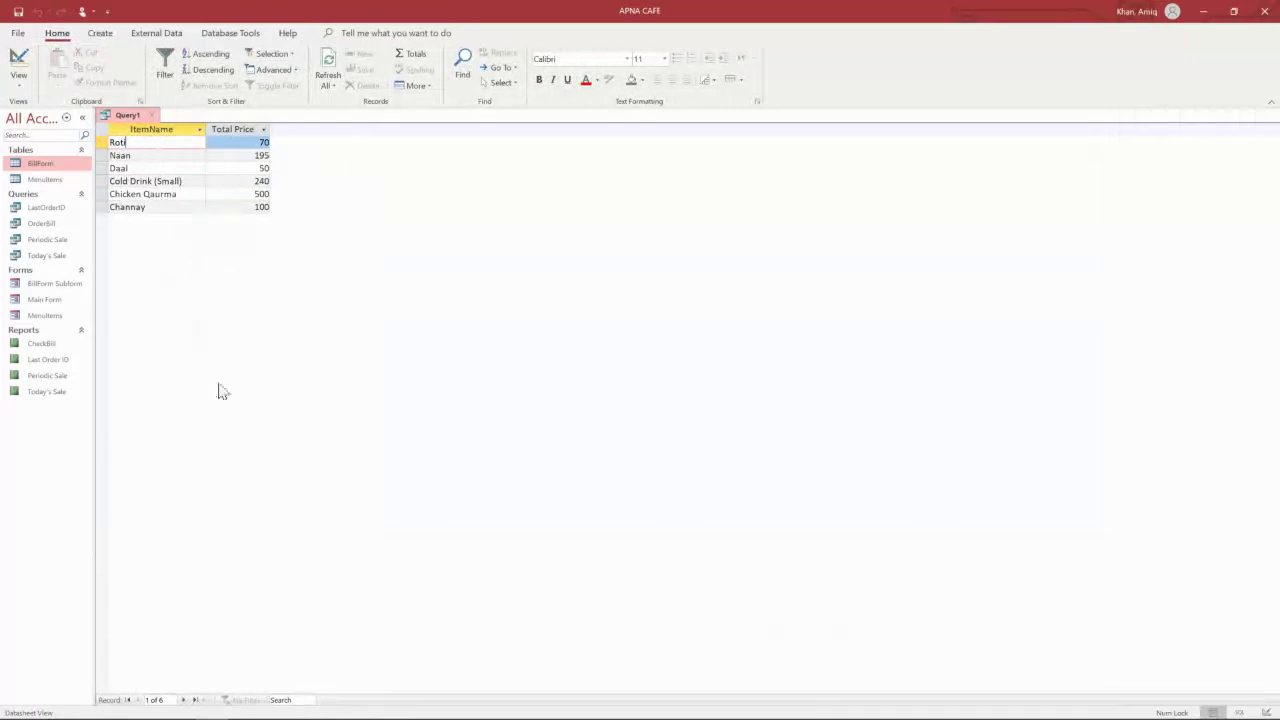
- Add the BillDate field of BillForm to the query design and set its total option to Where
left_click(24, 86)
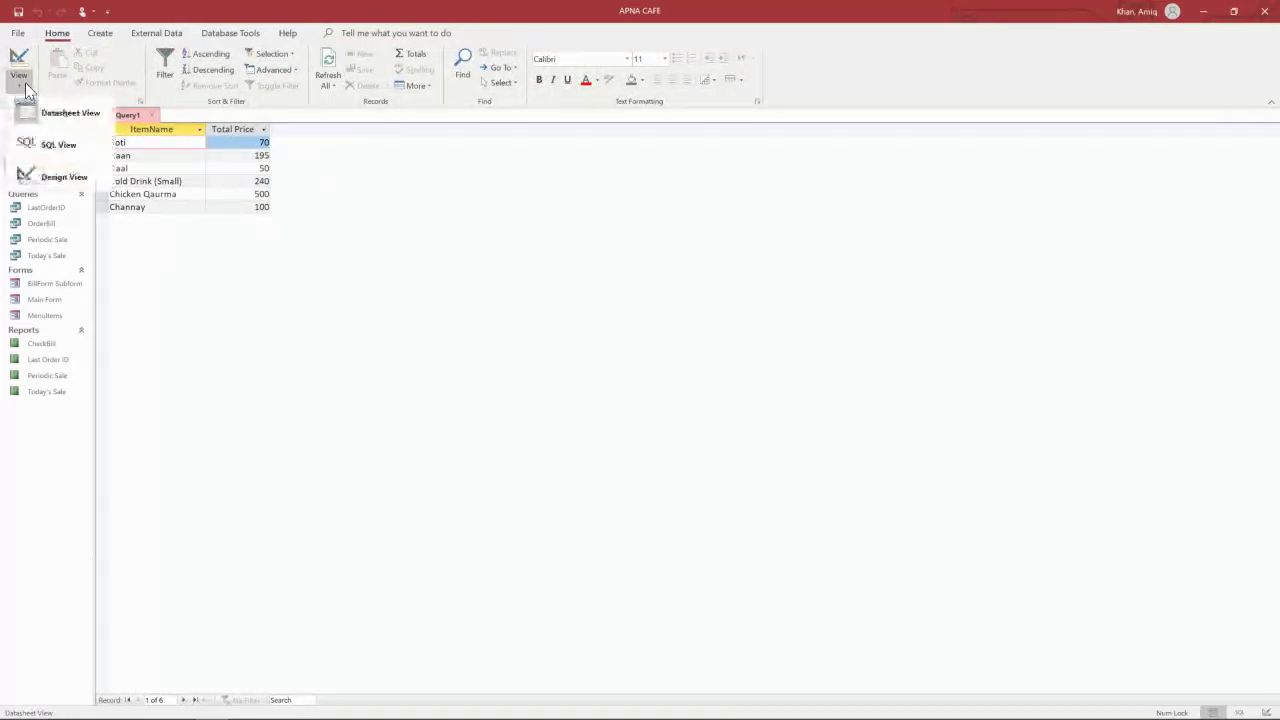
left_click(55, 177)
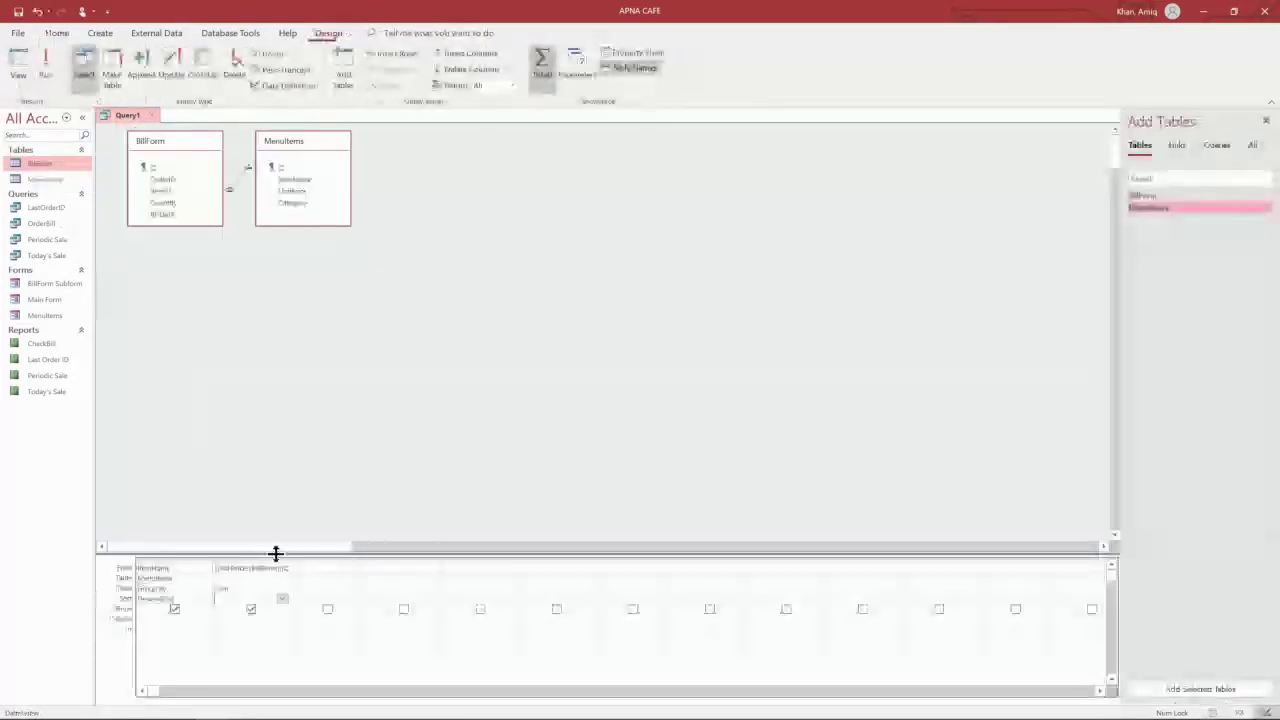
left_click(319, 619)
left_click(540, 338)
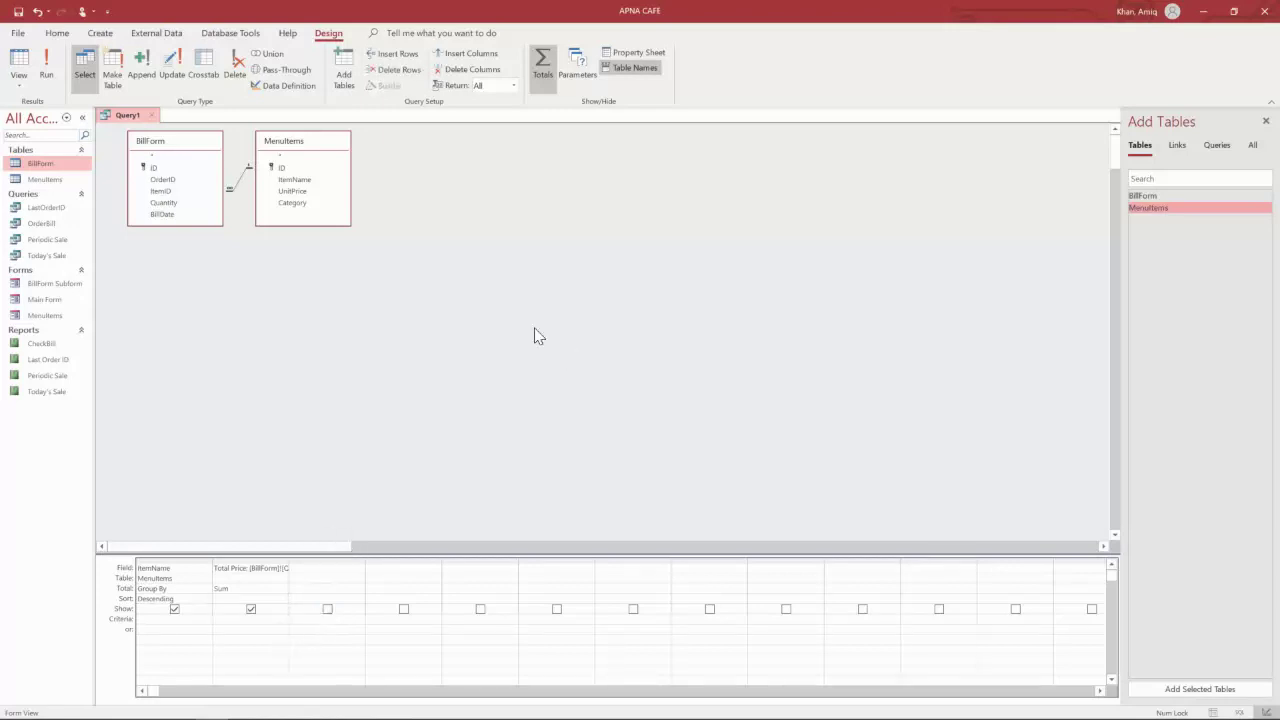
left_click(176, 194)
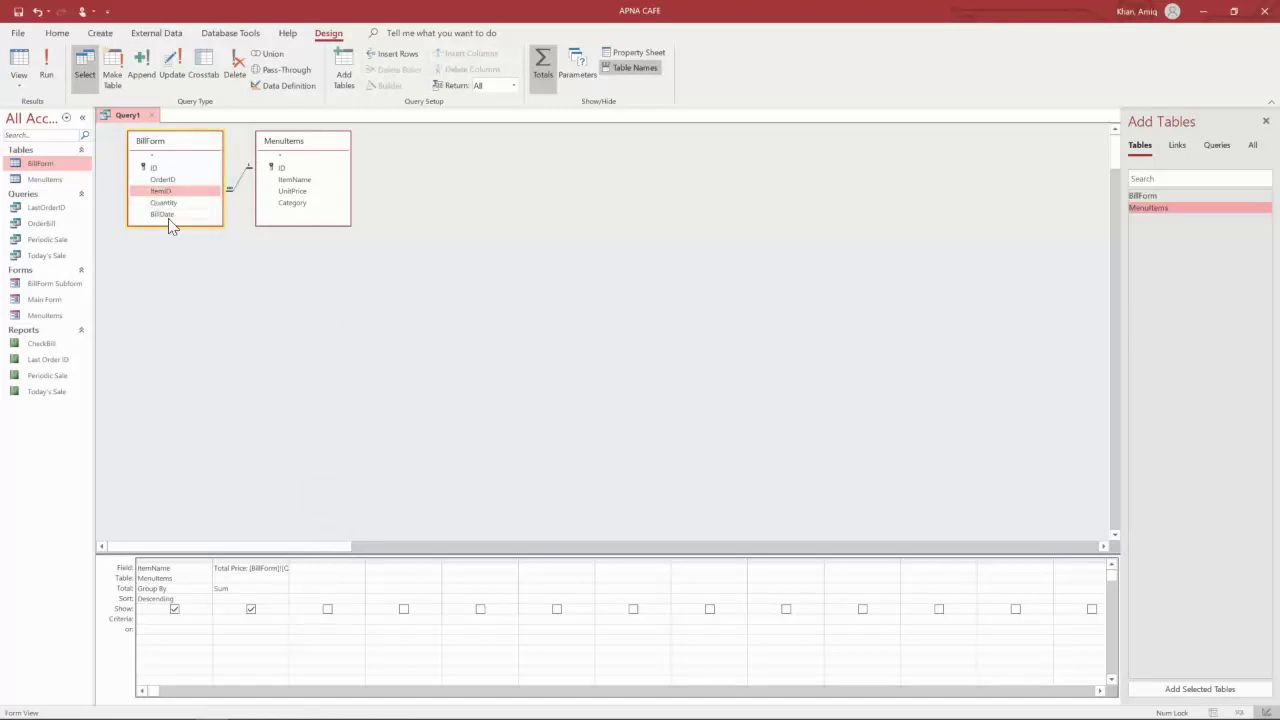
double_click(163, 214)
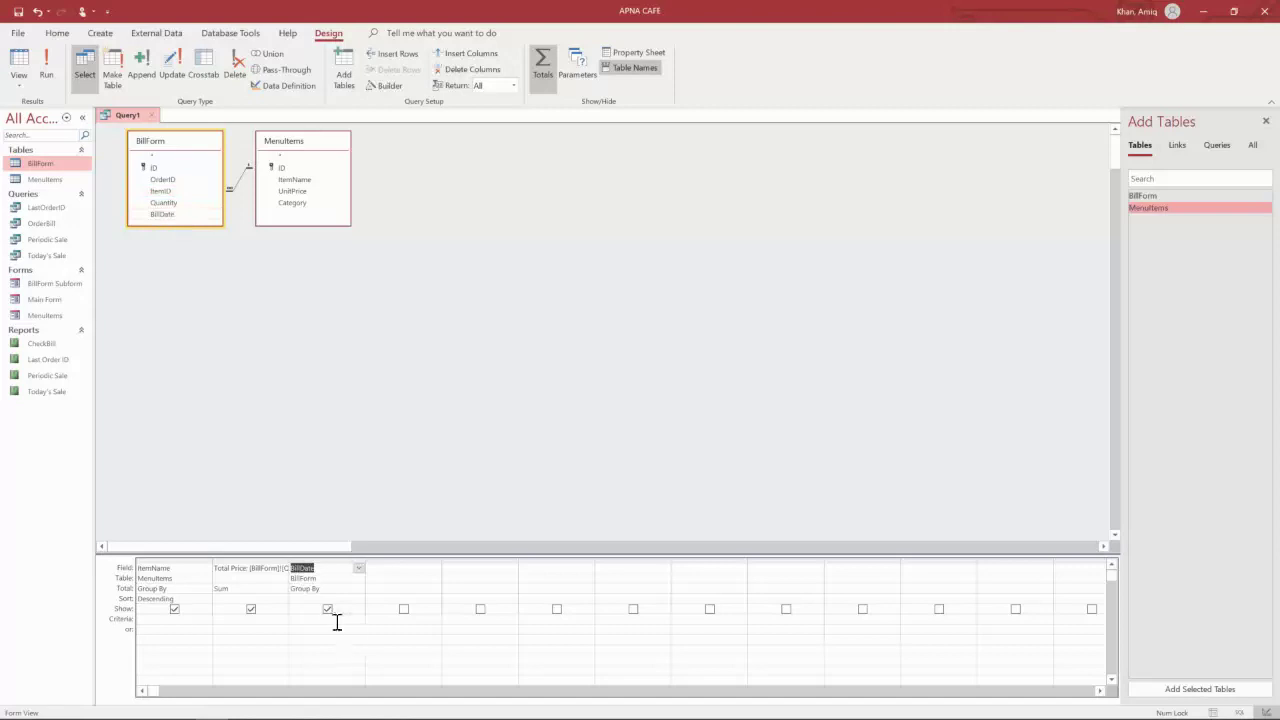
left_click(345, 588)
left_click(359, 588)
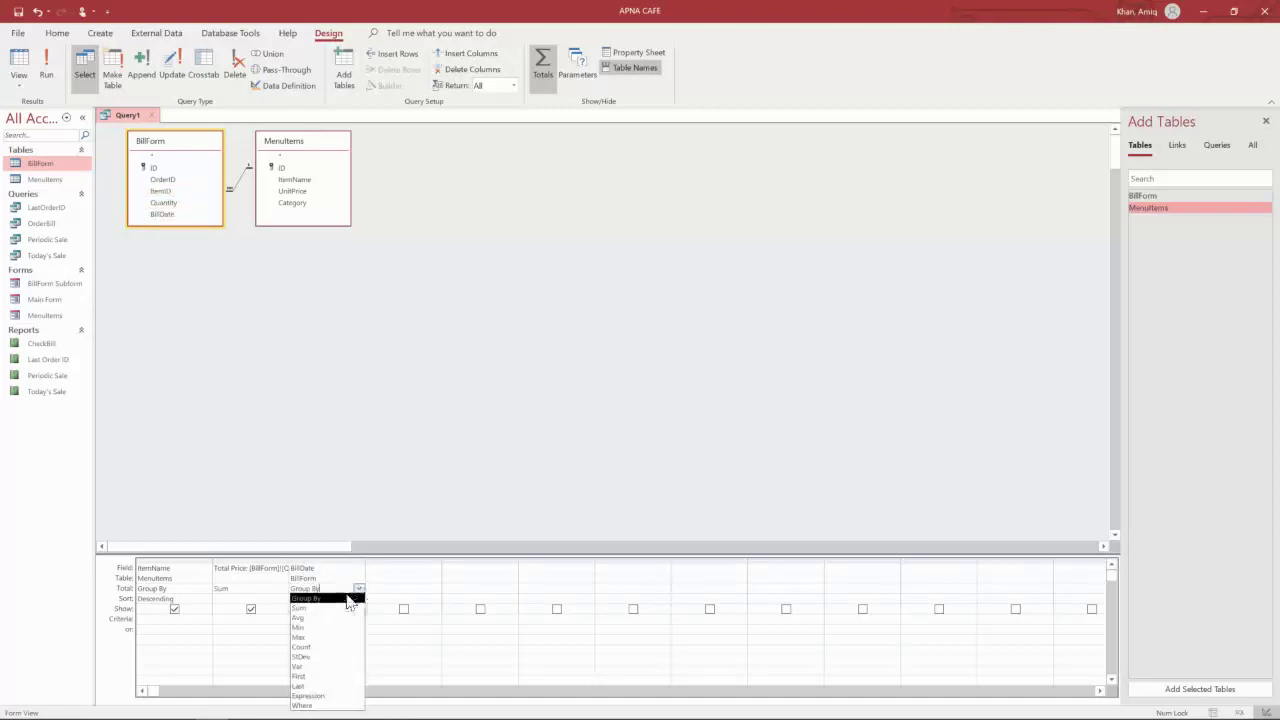
left_click(314, 705)
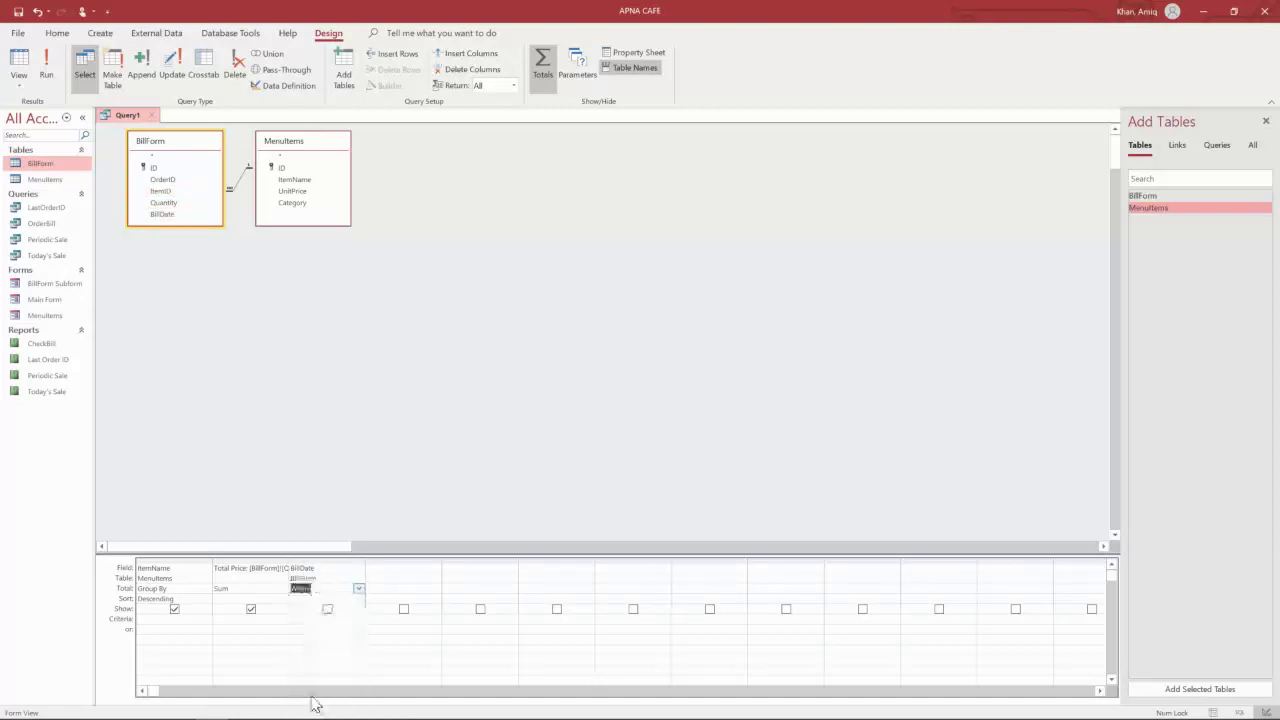
- Set the BillDate criterion to >=1/1/2021 and run the query to check the filtered totals
left_click(318, 619)
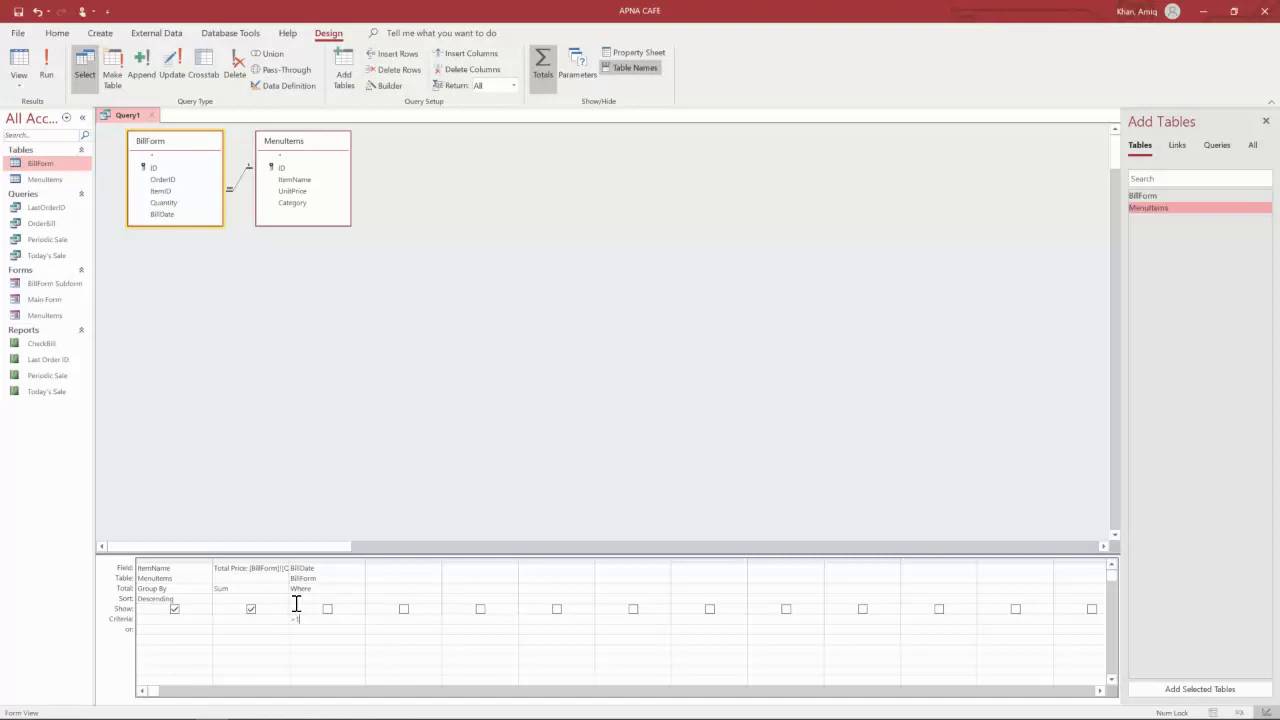
type("/2021")
left_click(337, 624)
left_click(53, 79)
left_click(217, 193)
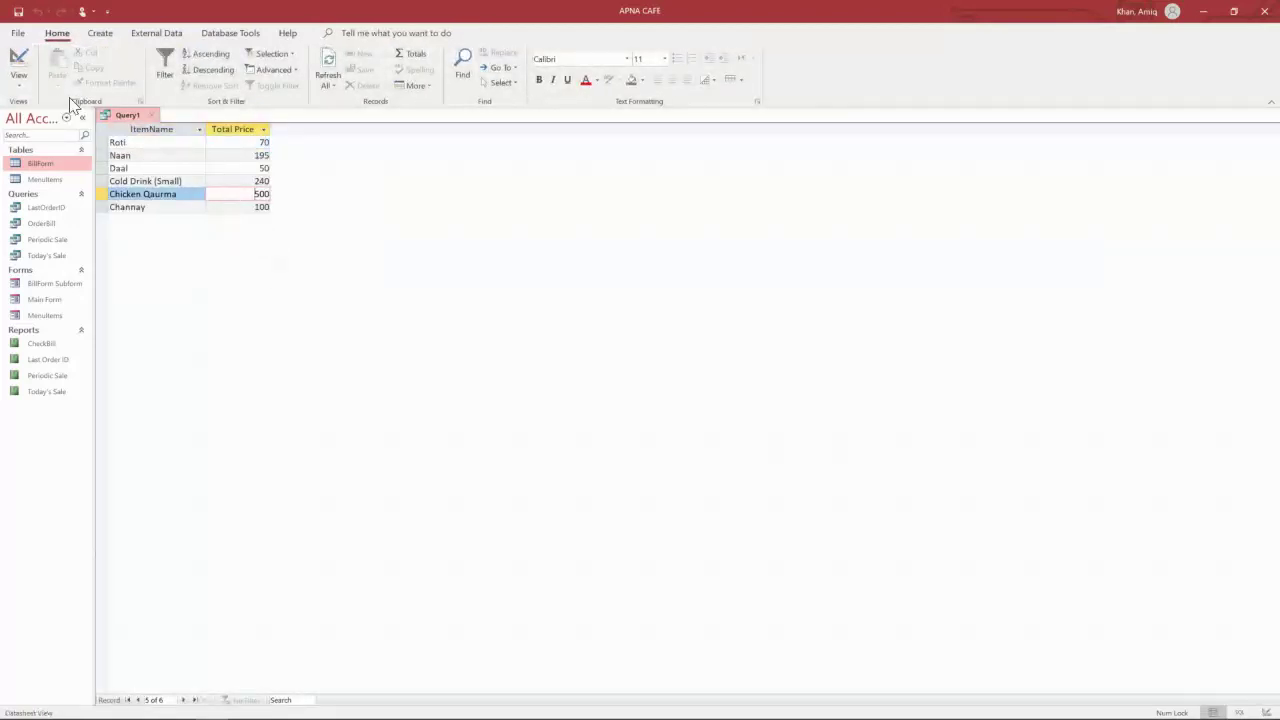
- Replace the fixed date in the BillDate criterion with a parameter, >=[Start Date], and run the query
left_click(19, 80)
left_click(70, 178)
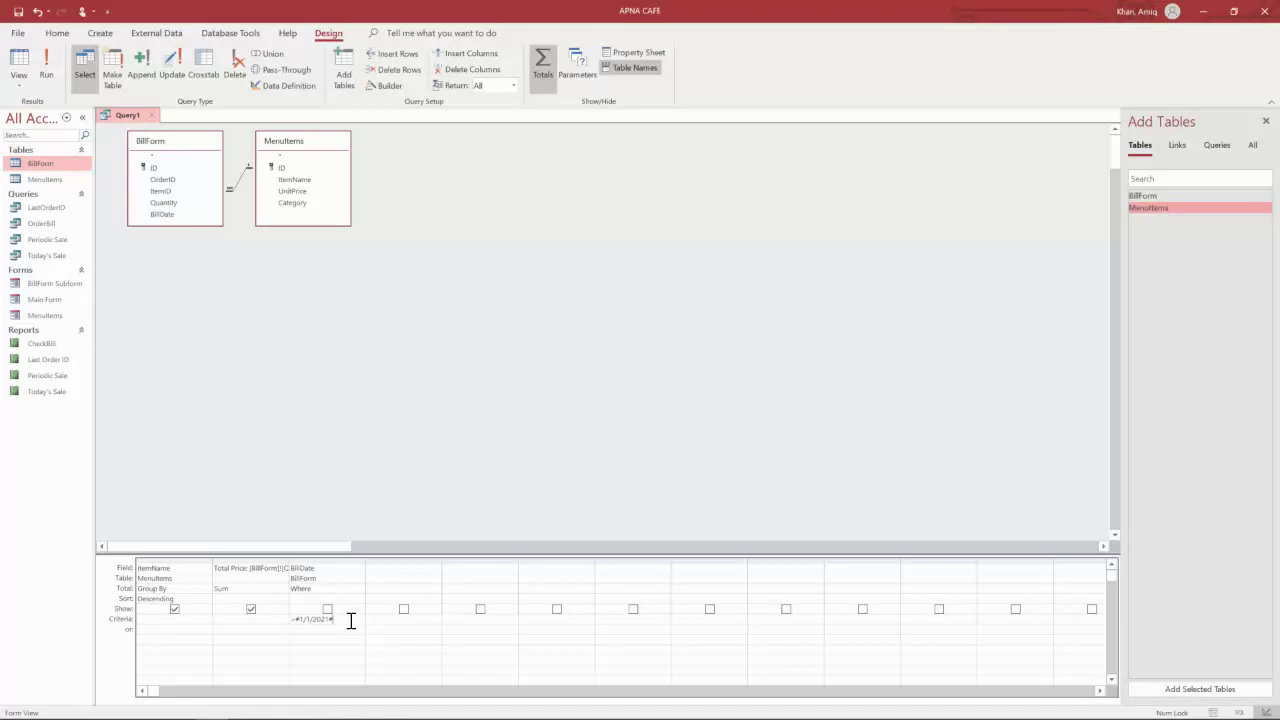
left_click_drag(340, 618, 234, 627)
type("[")
type("Start] Date")
left_click(363, 337)
left_click(45, 76)
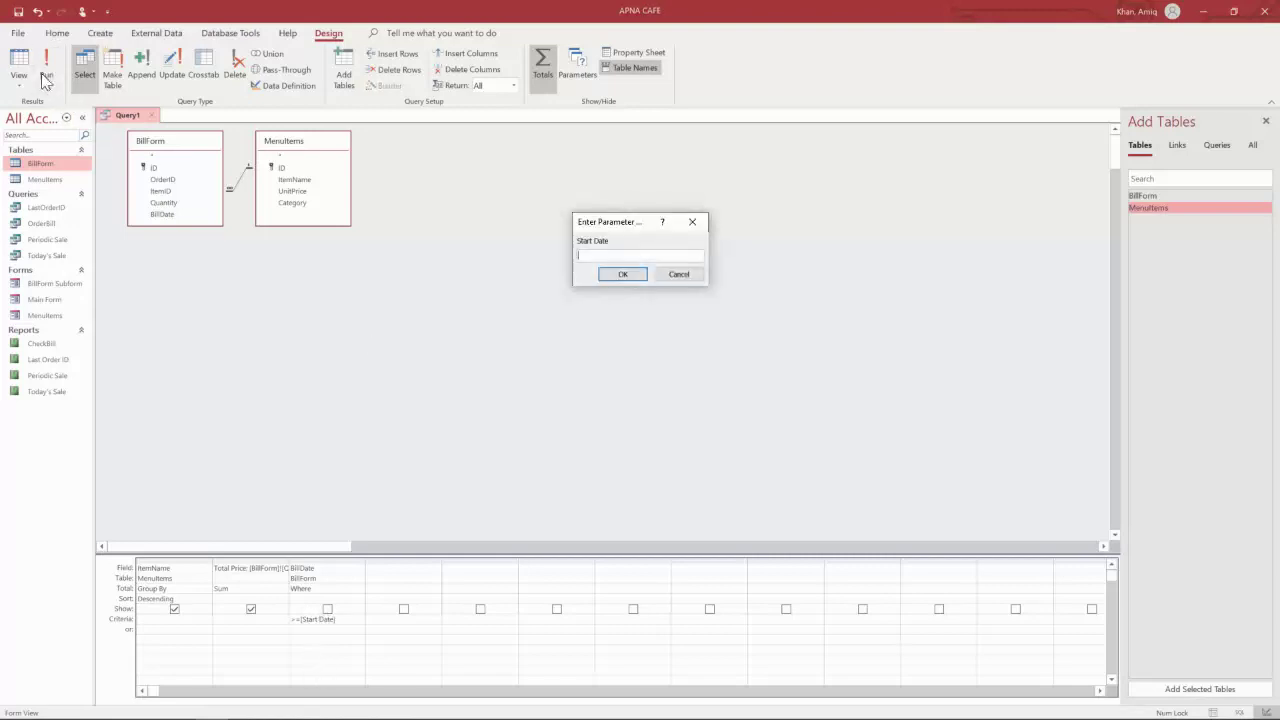
- Supply 1/1/2021 as the Start Date parameter and review the resulting item totals
left_click_drag(609, 240, 577, 241)
left_click(594, 254)
type("1/1/2021")
left_click(626, 278)
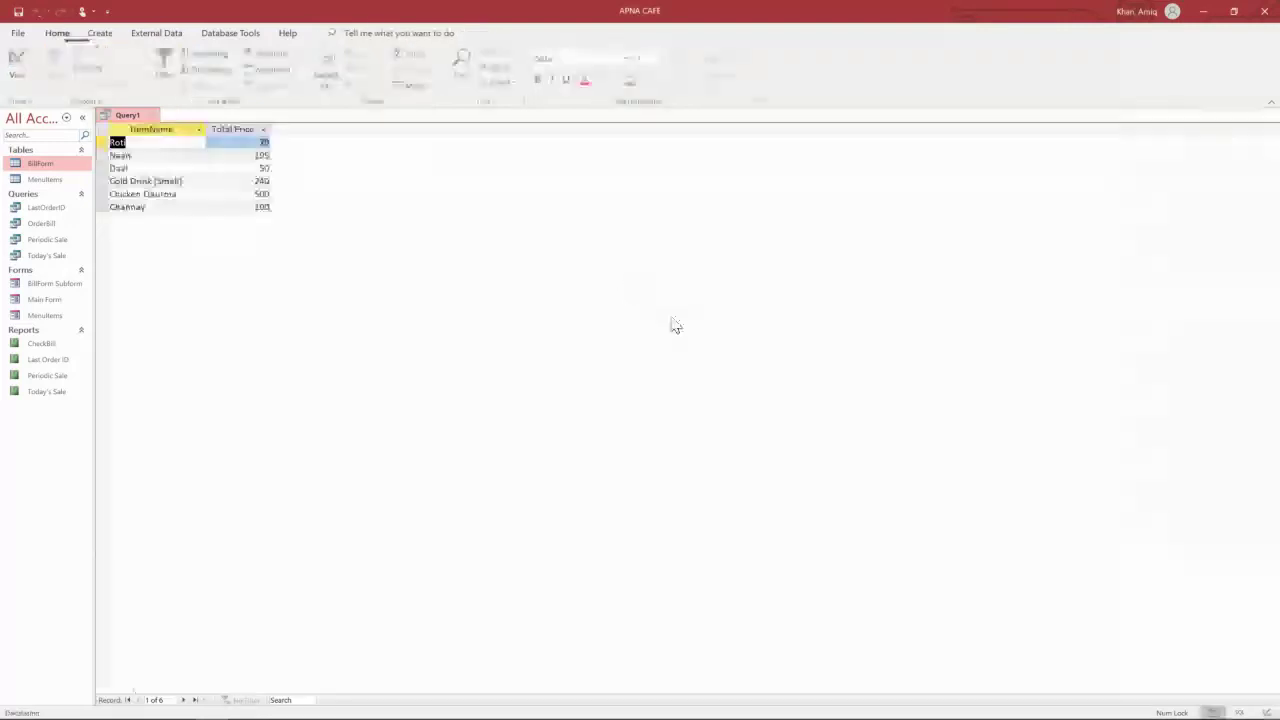
left_click(193, 207)
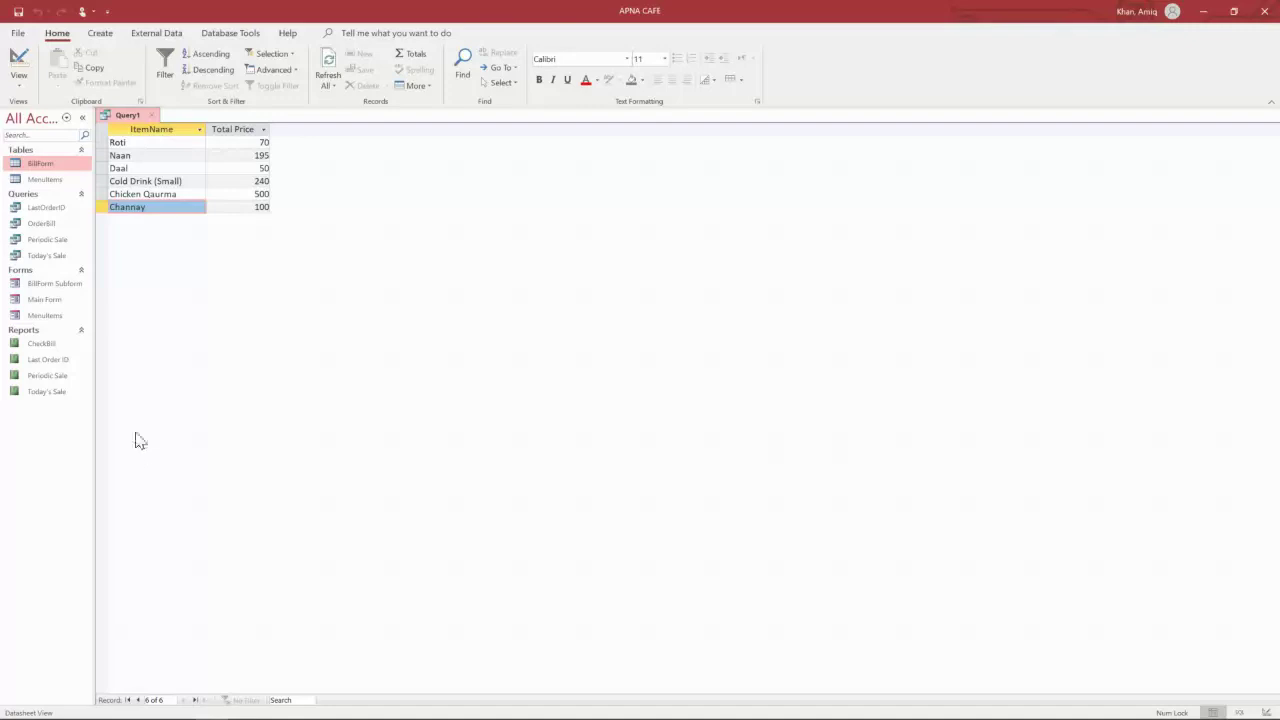
left_click(157, 181)
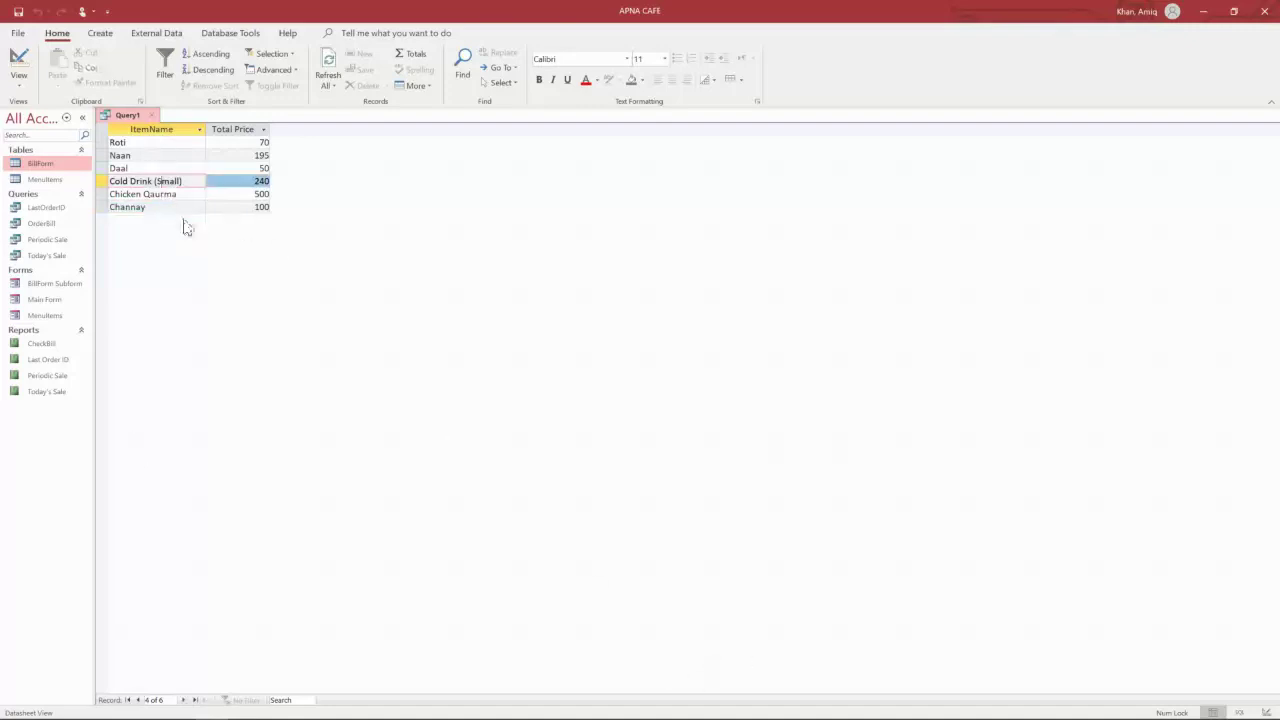
- Extend the BillDate criterion in the query design with And <=[End Date] and run the query
left_click(19, 80)
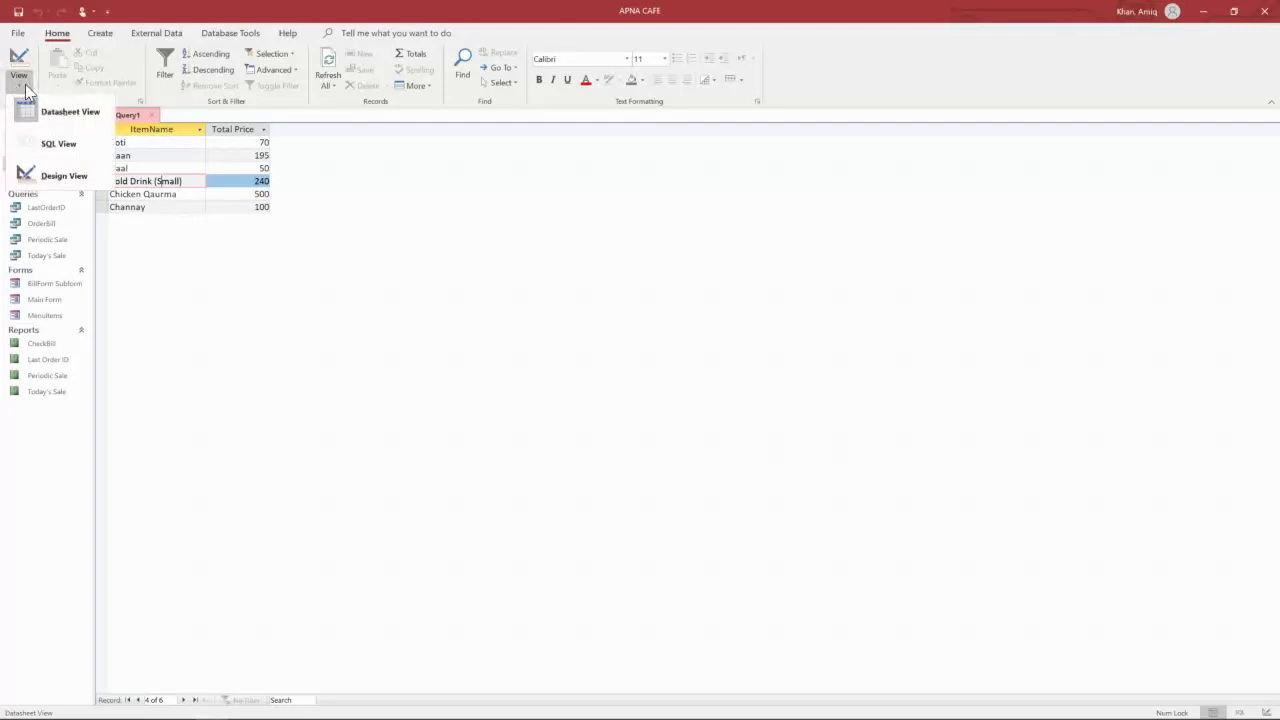
left_click(55, 180)
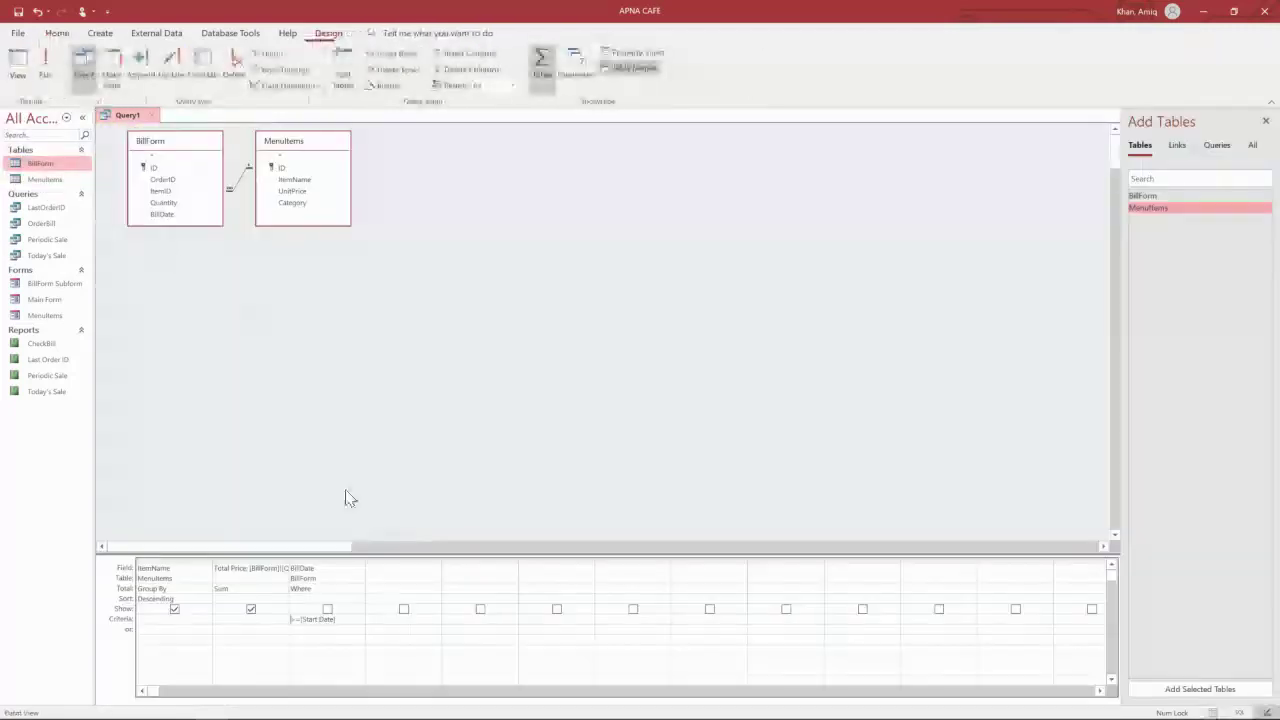
left_click(371, 623)
type("and")
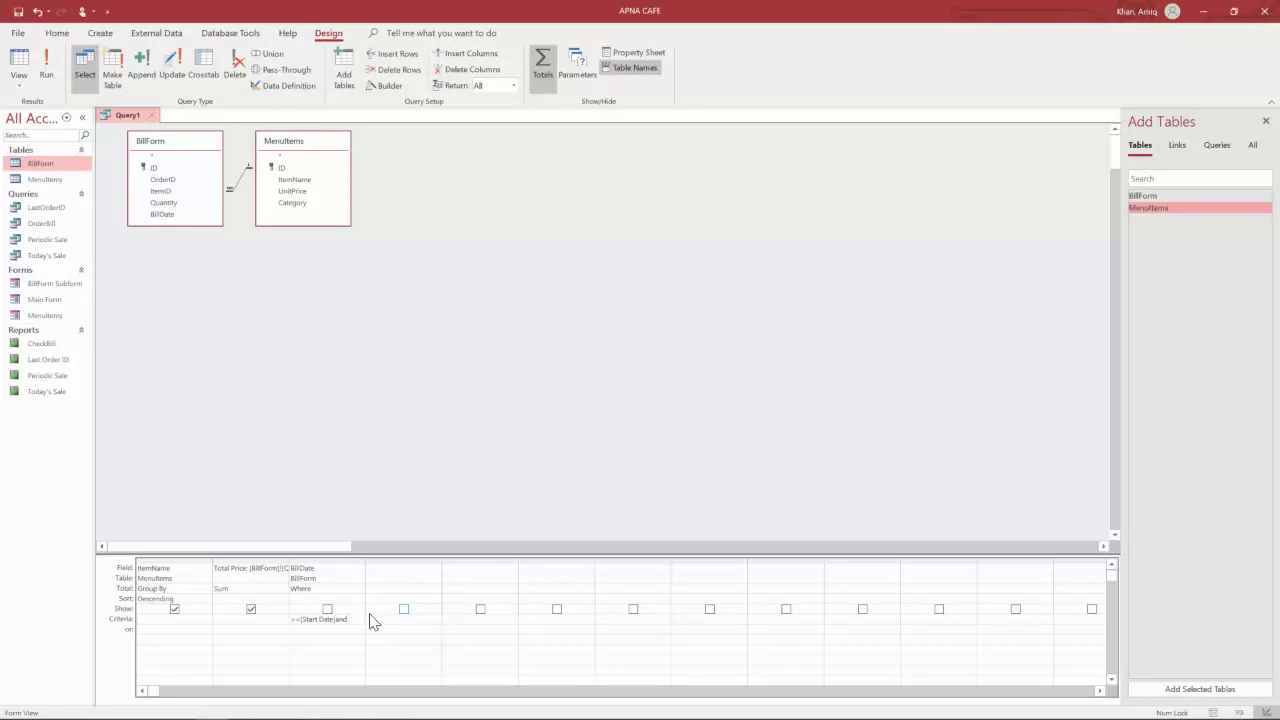
type("<=[End Date")
left_click(48, 70)
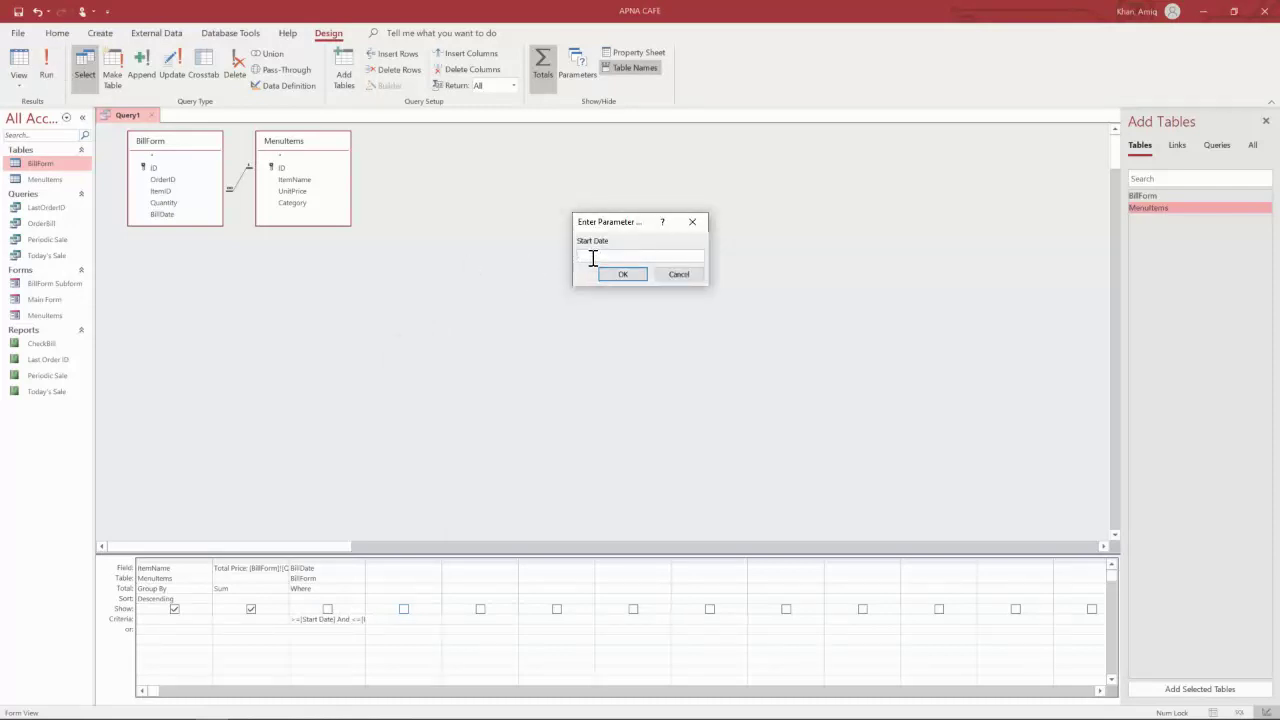
- Try to run the query with 1/12021 as the Start Date and 2/1/2021 as the End Date
type("1/12021.")
left_click(616, 276)
type("2/1/2021")
left_click(614, 275)
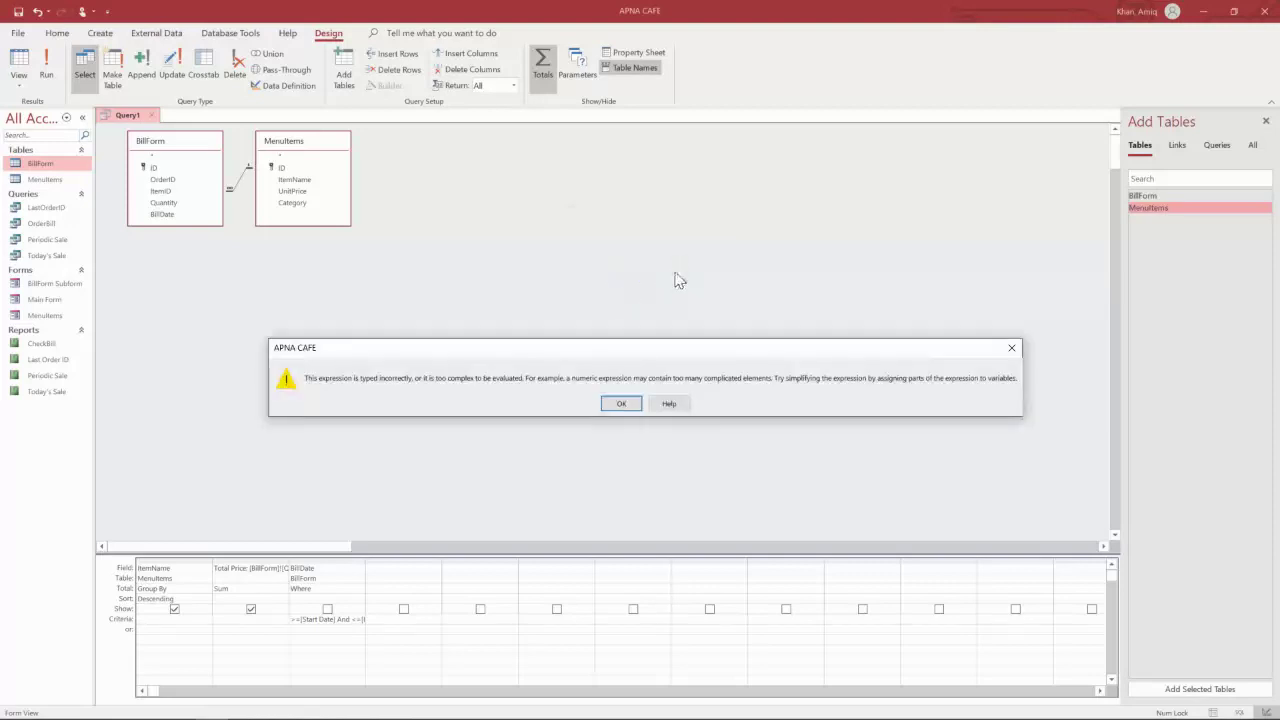
left_click(621, 404)
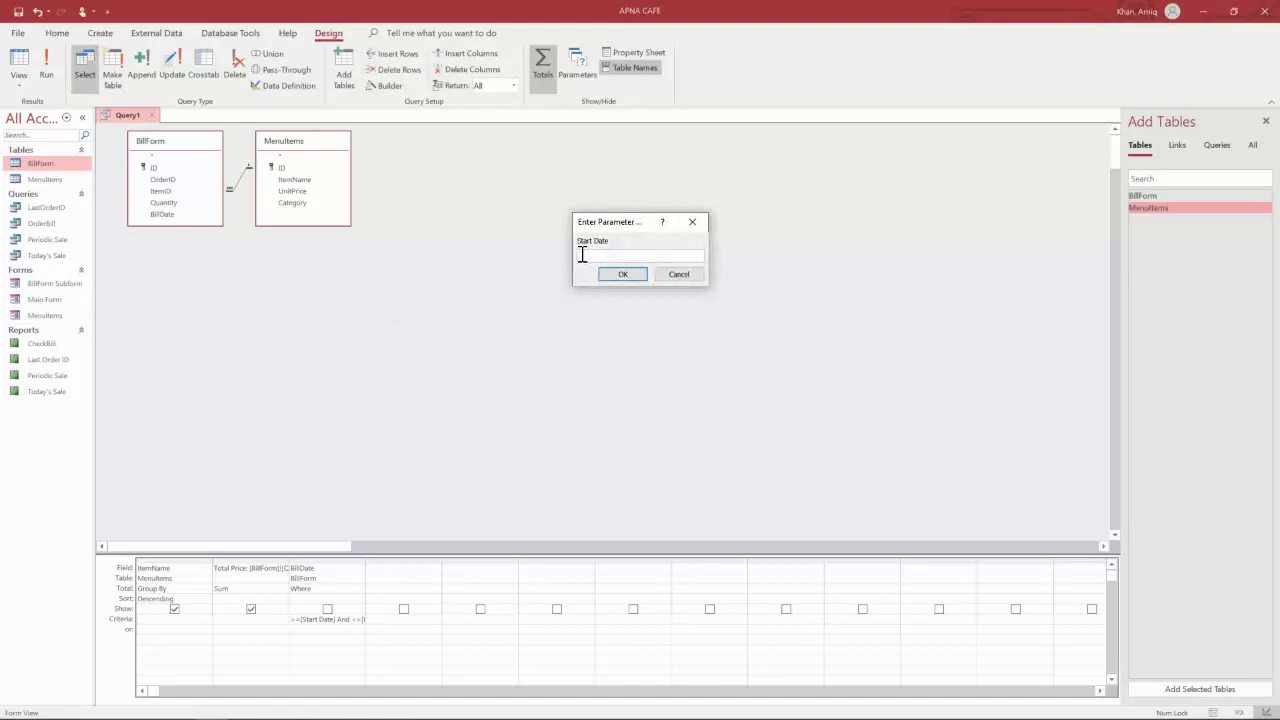
- Run the query again with a Start Date and an End Date, and review the item totals
type("1")
left_click(614, 275)
left_click(615, 272)
left_click(199, 168)
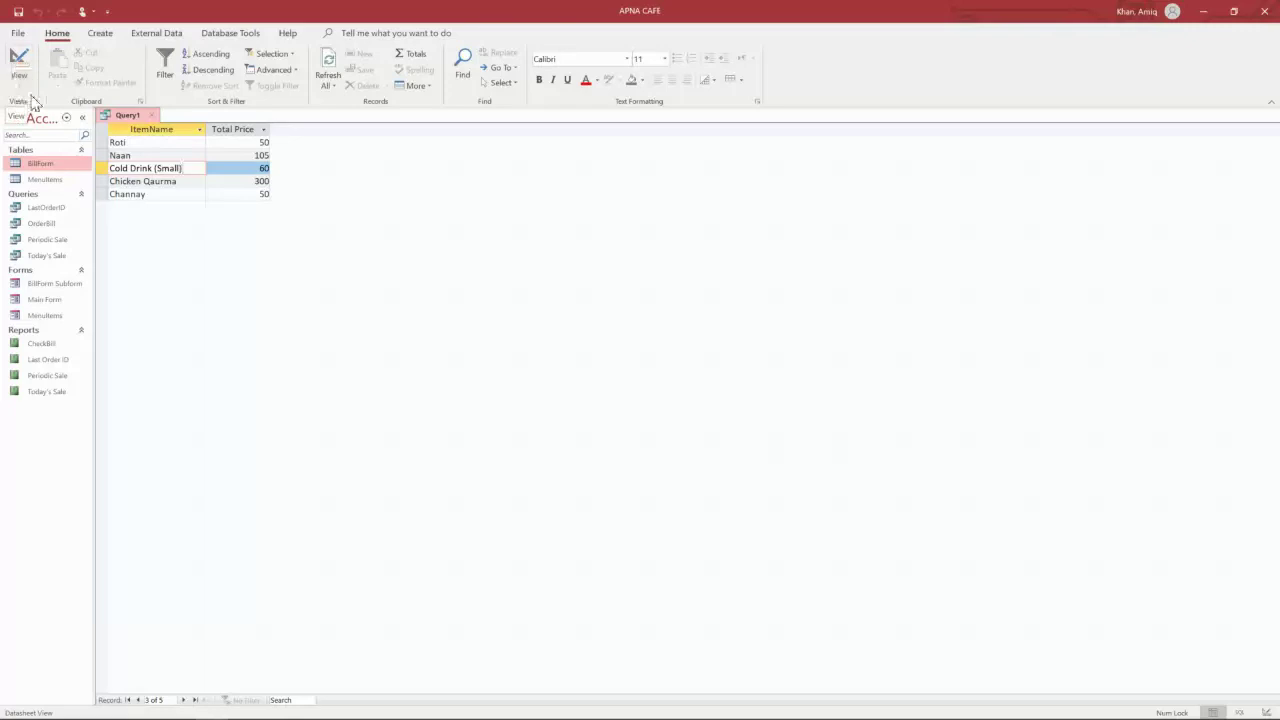
left_click(170, 154)
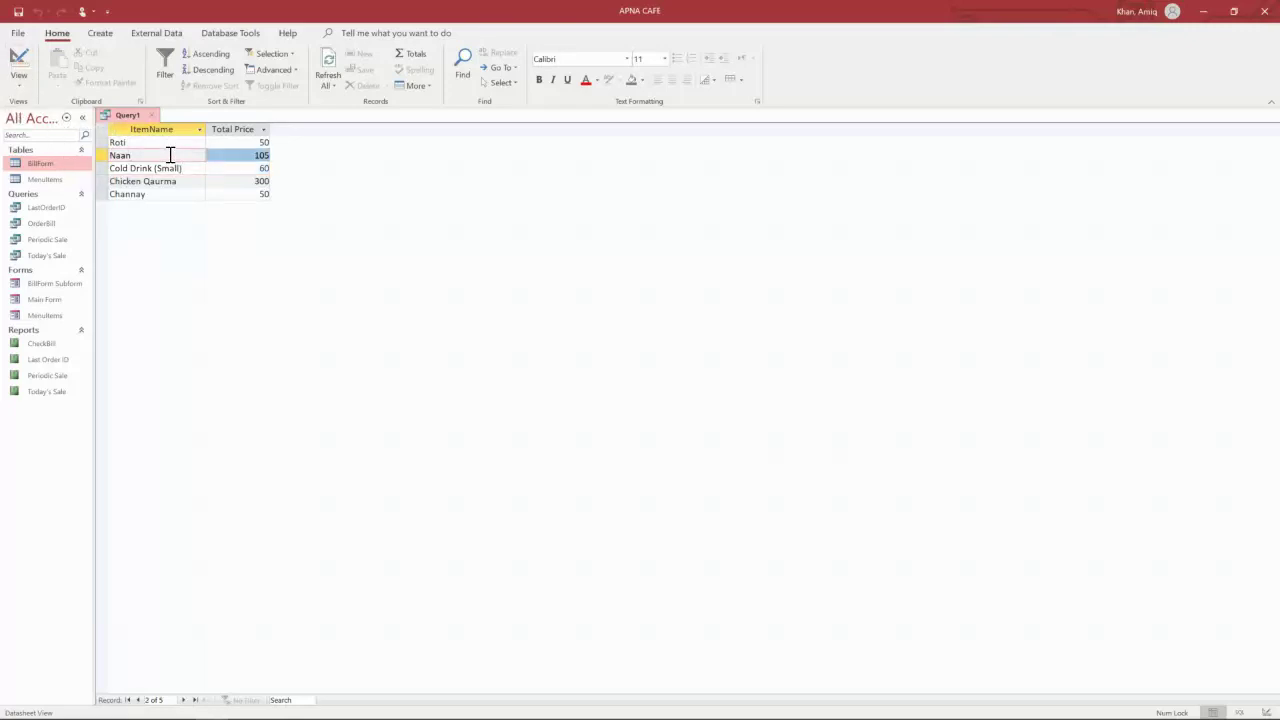
key("Down")
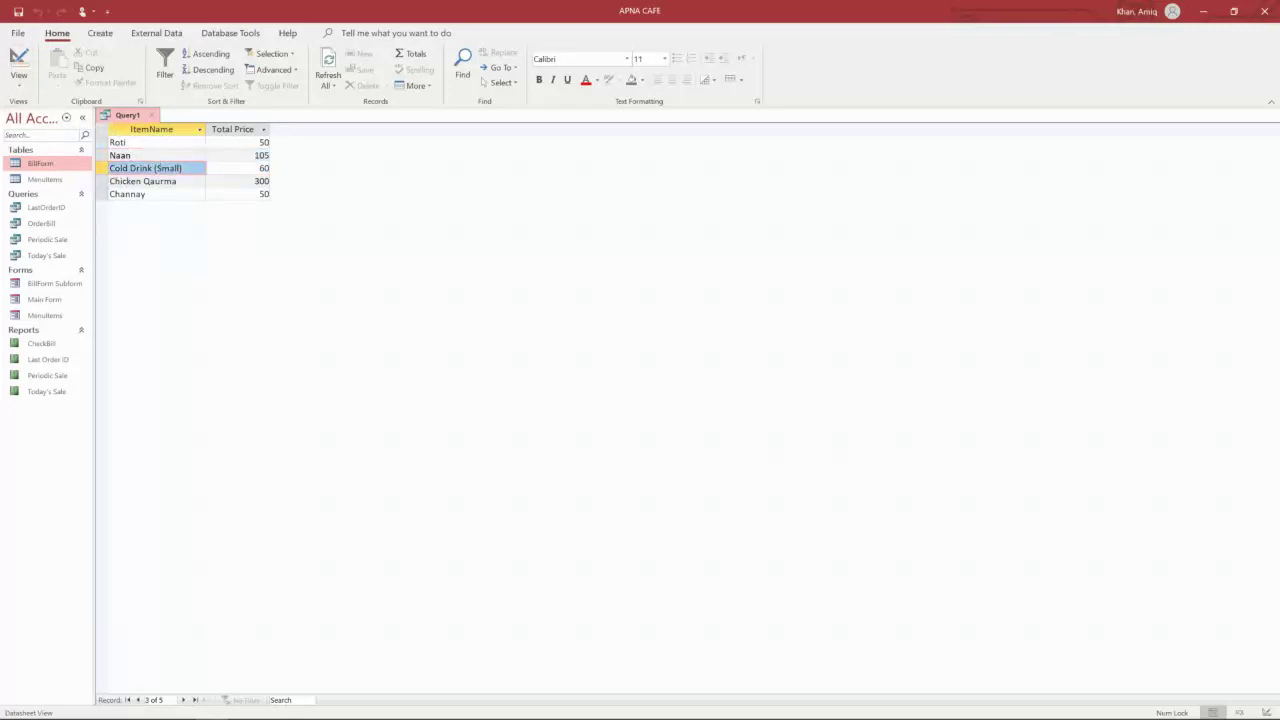
- Show the query's SQL statement and examine its SELECT, WHERE and GROUP BY clauses
left_click(21, 93)
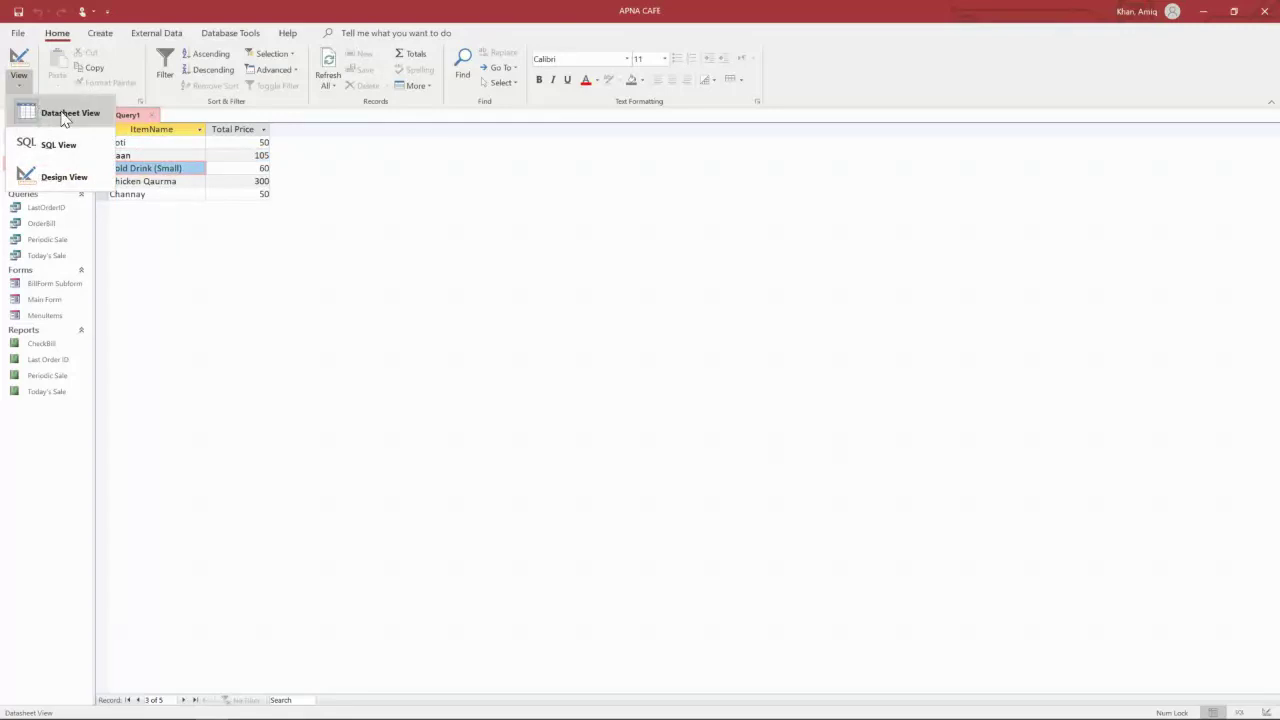
left_click(60, 178)
left_click(20, 88)
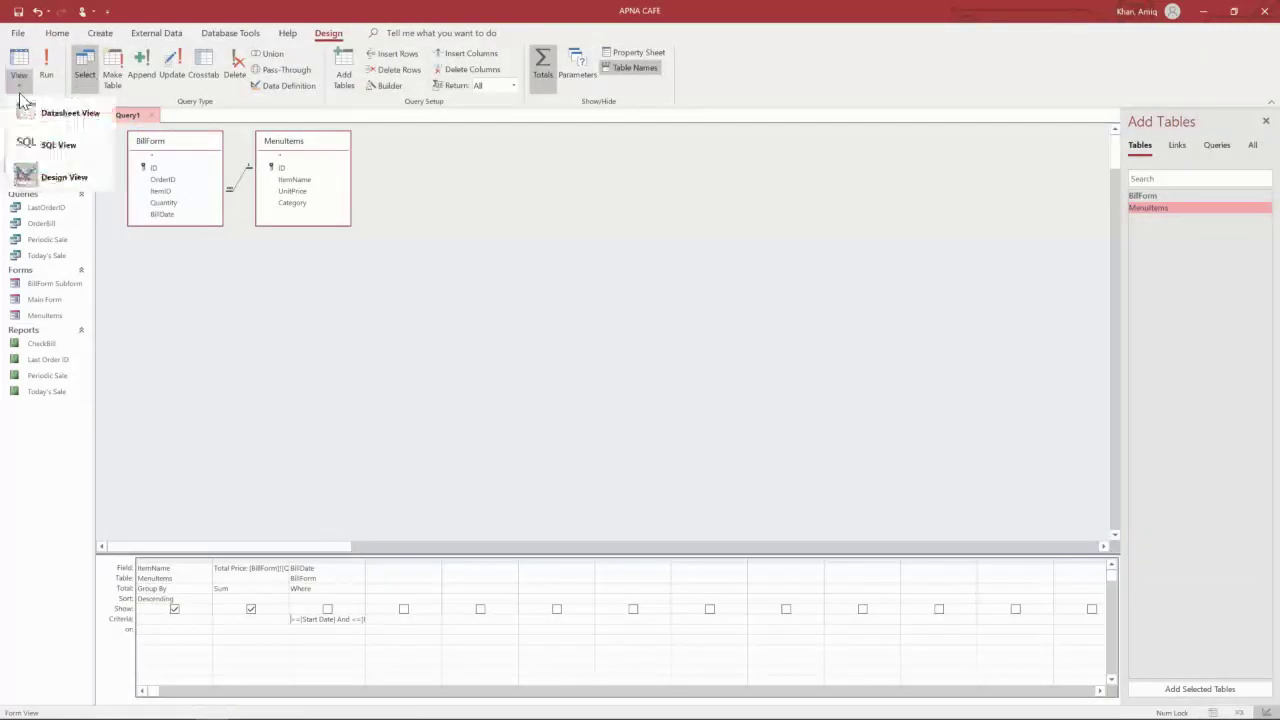
left_click(58, 145)
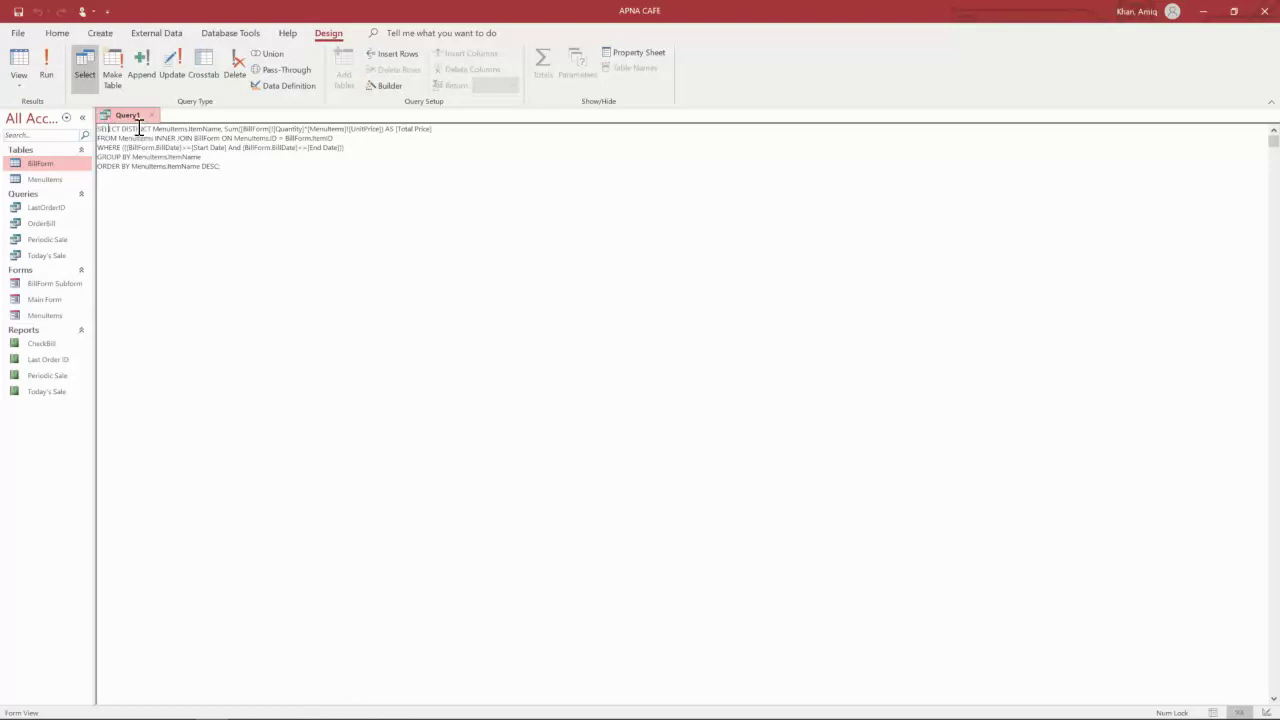
double_click(165, 129)
left_click(208, 130)
double_click(208, 130)
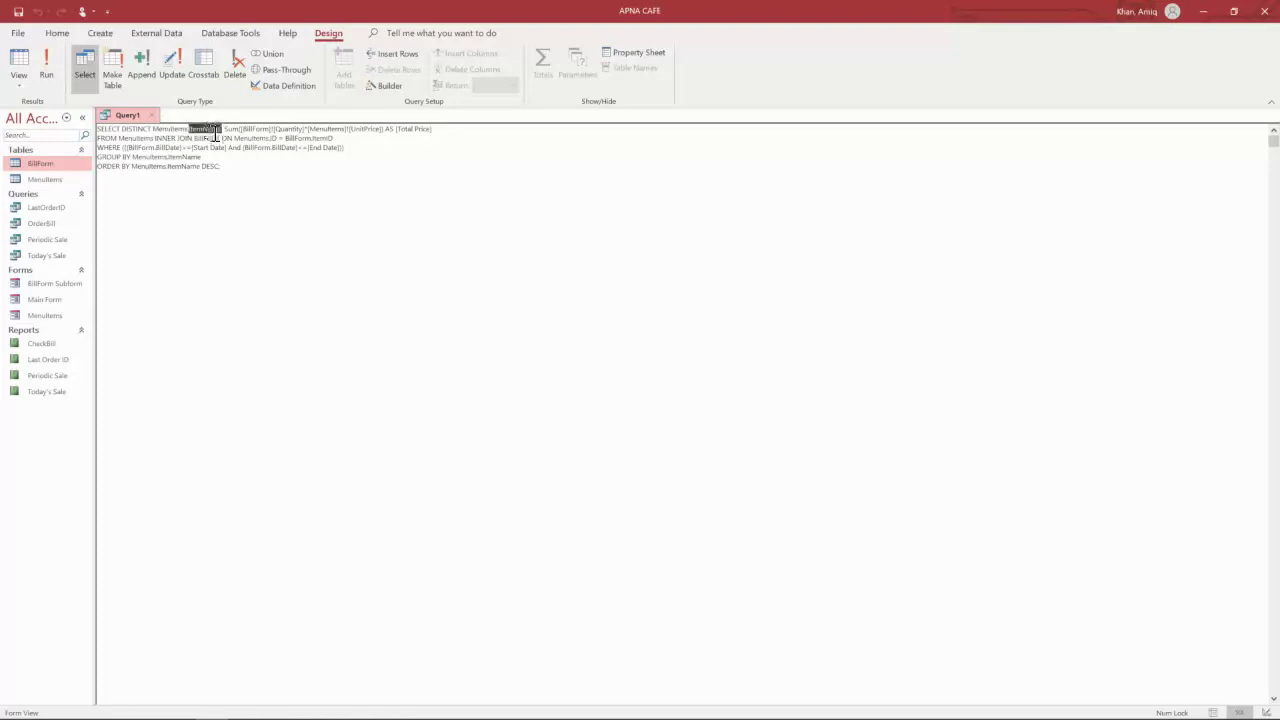
left_click(460, 130)
double_click(106, 148)
left_click(106, 158)
- Copy the entire SQL statement and paste it into the SQL view of a new query
key("ctrl+a")
right_click(101, 153)
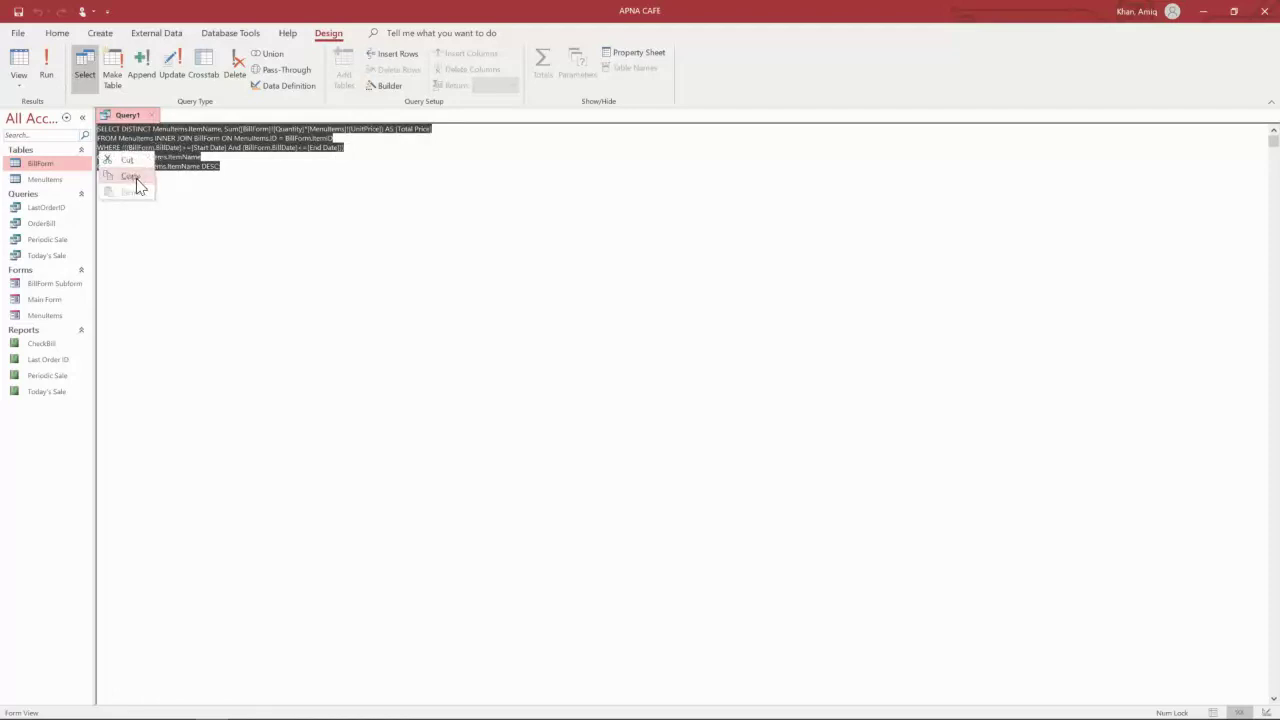
left_click(136, 180)
left_click(100, 40)
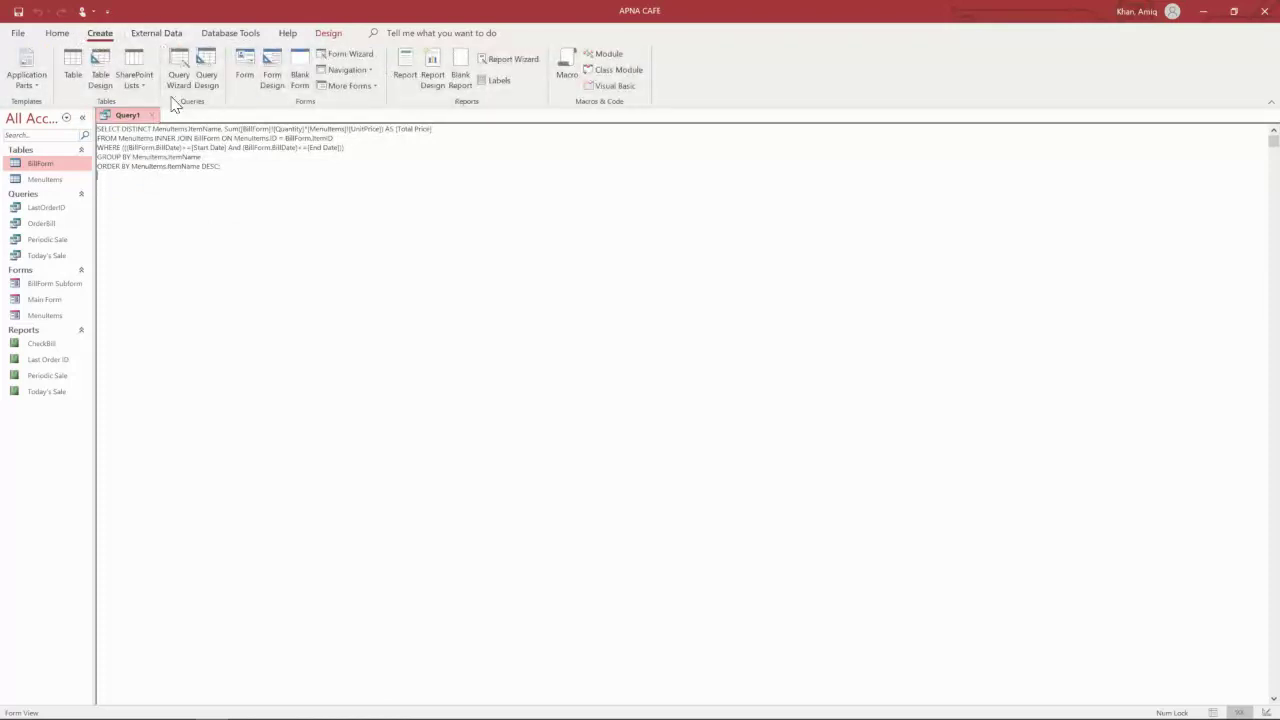
left_click(206, 74)
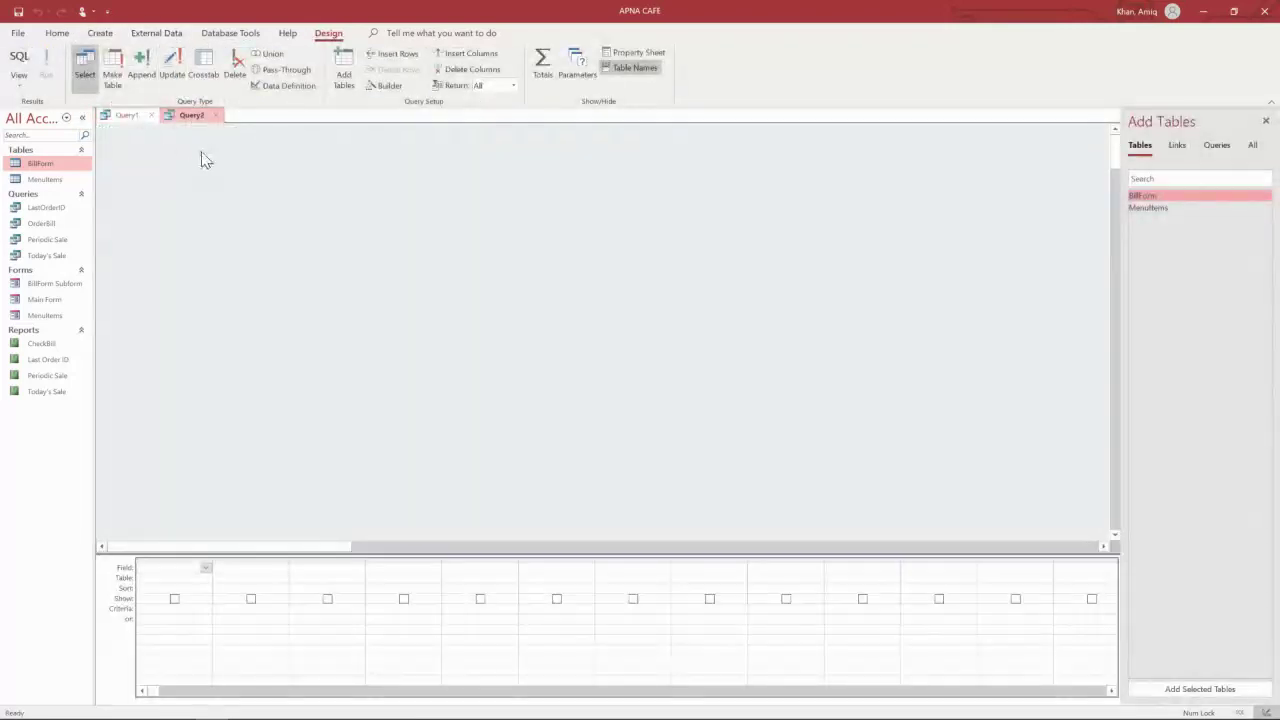
left_click(24, 90)
left_click(55, 143)
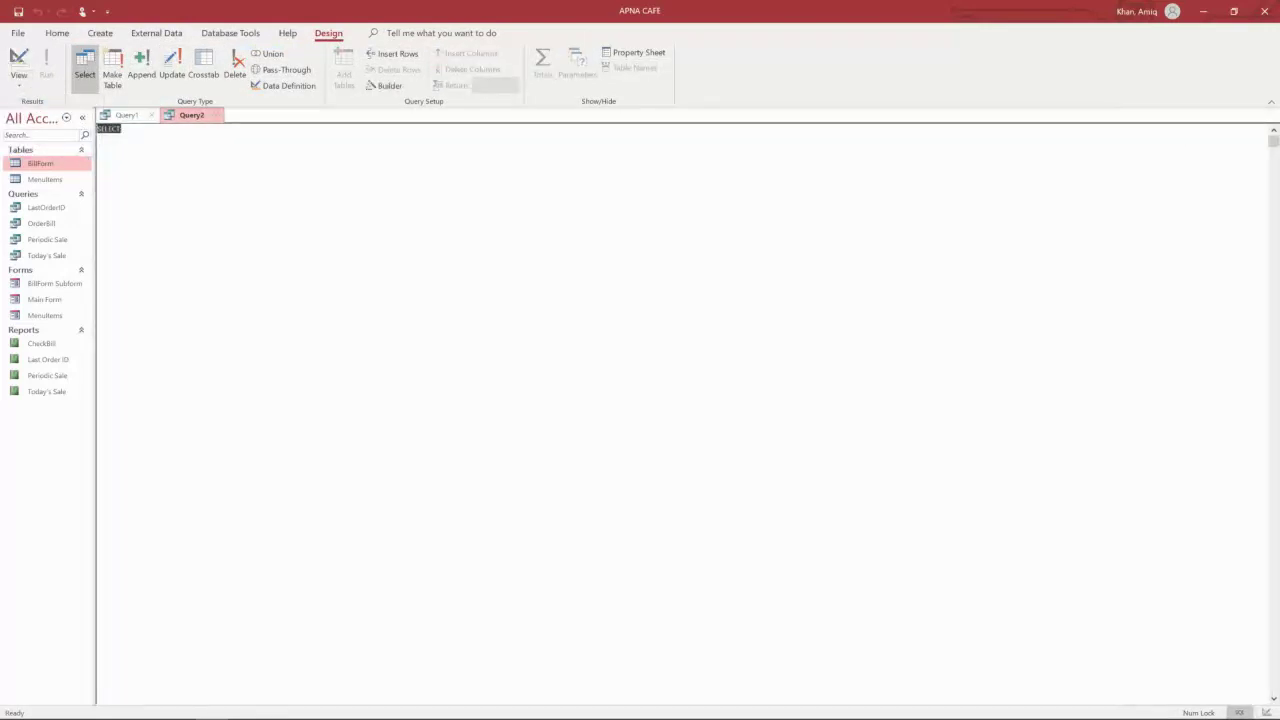
key("ctrl+v")
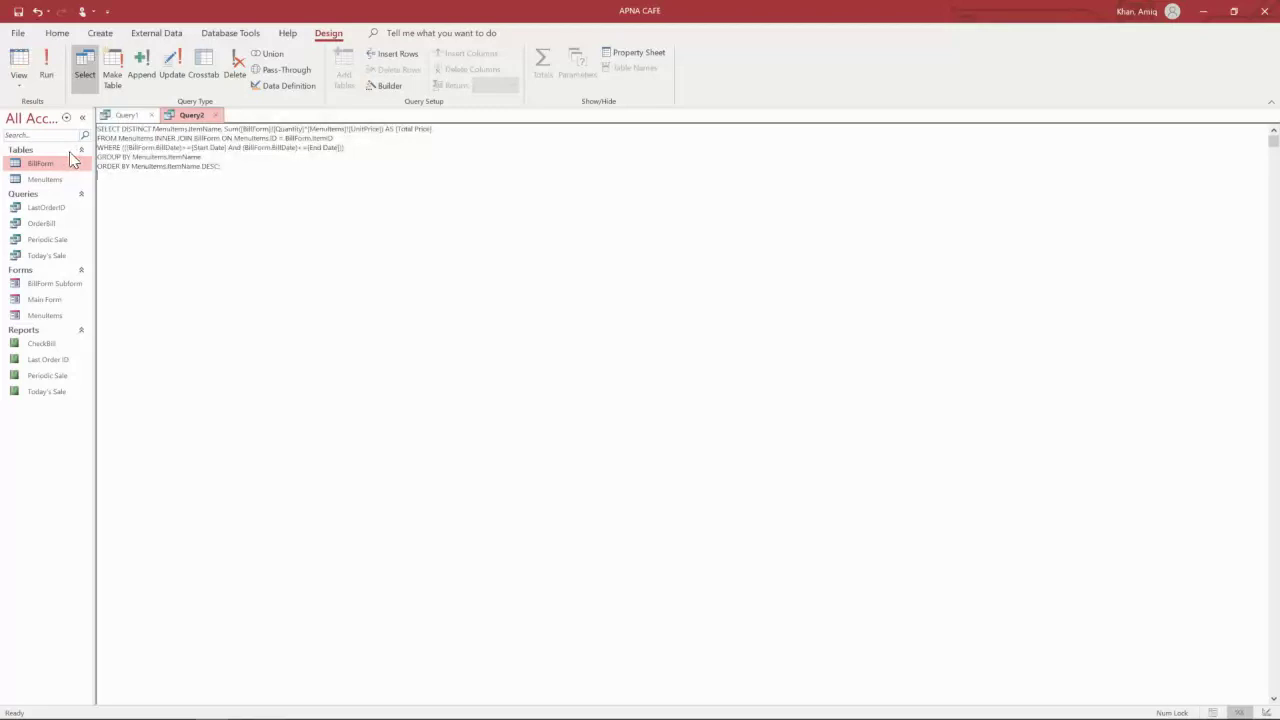
- Show the pasted query in Design view and inspect its tables, fields and BillDate criterion
left_click(22, 90)
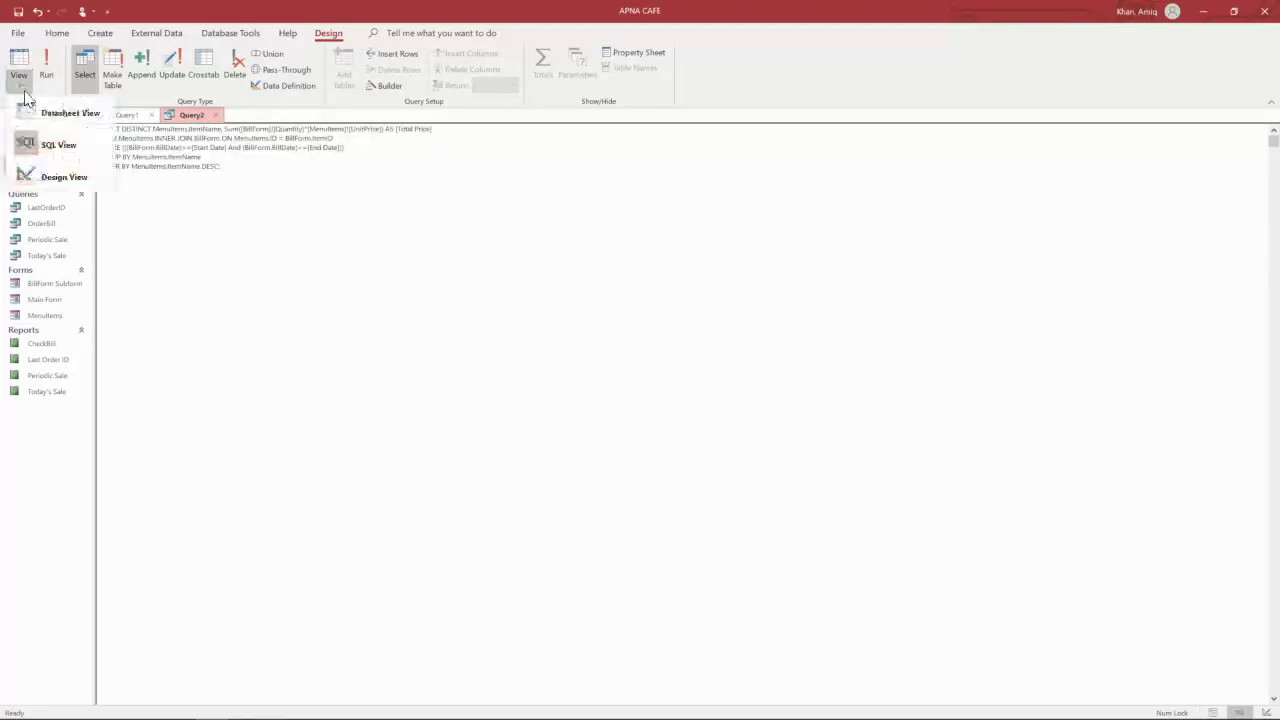
left_click(62, 180)
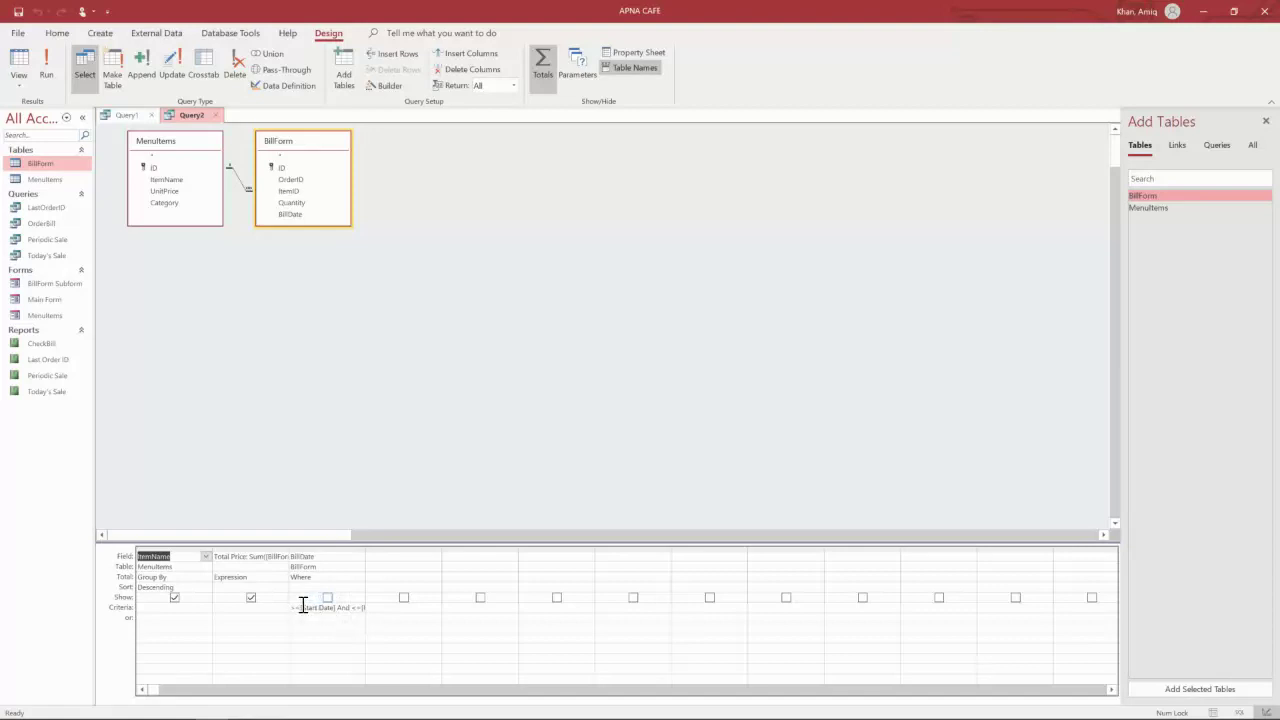
left_click(418, 337)
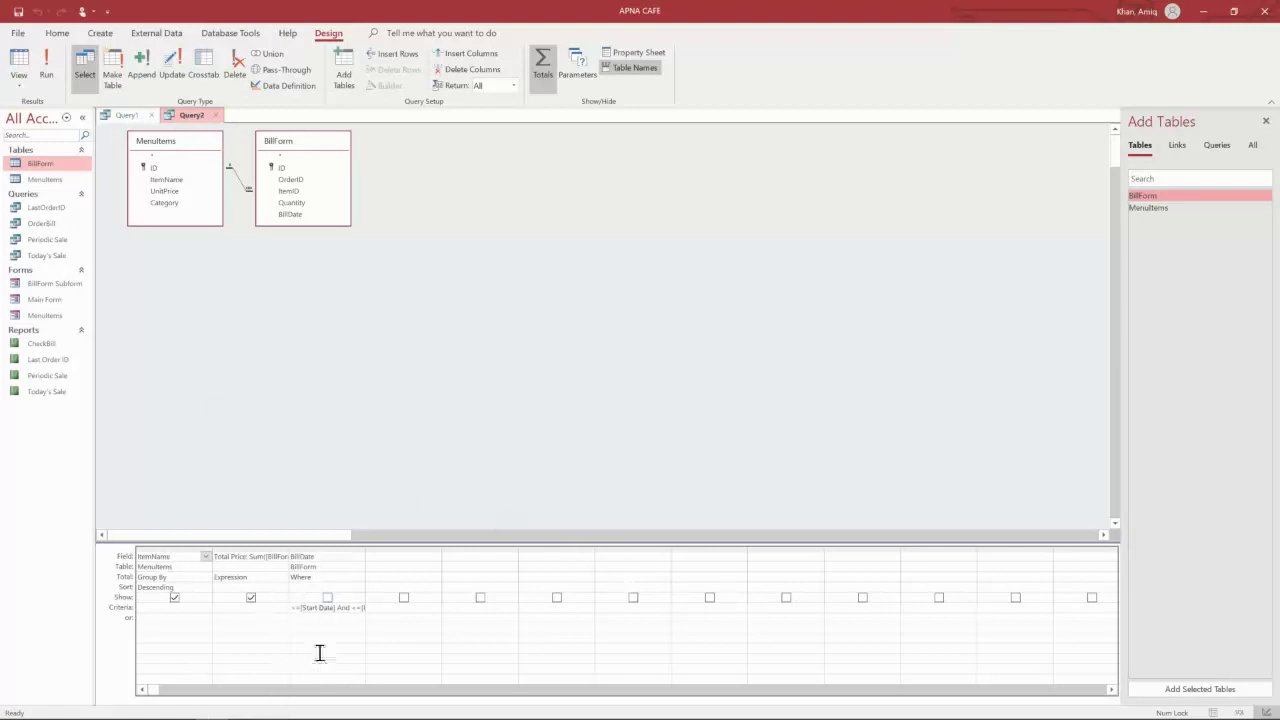
left_click(321, 556)
left_click(336, 474)
left_click(243, 189)
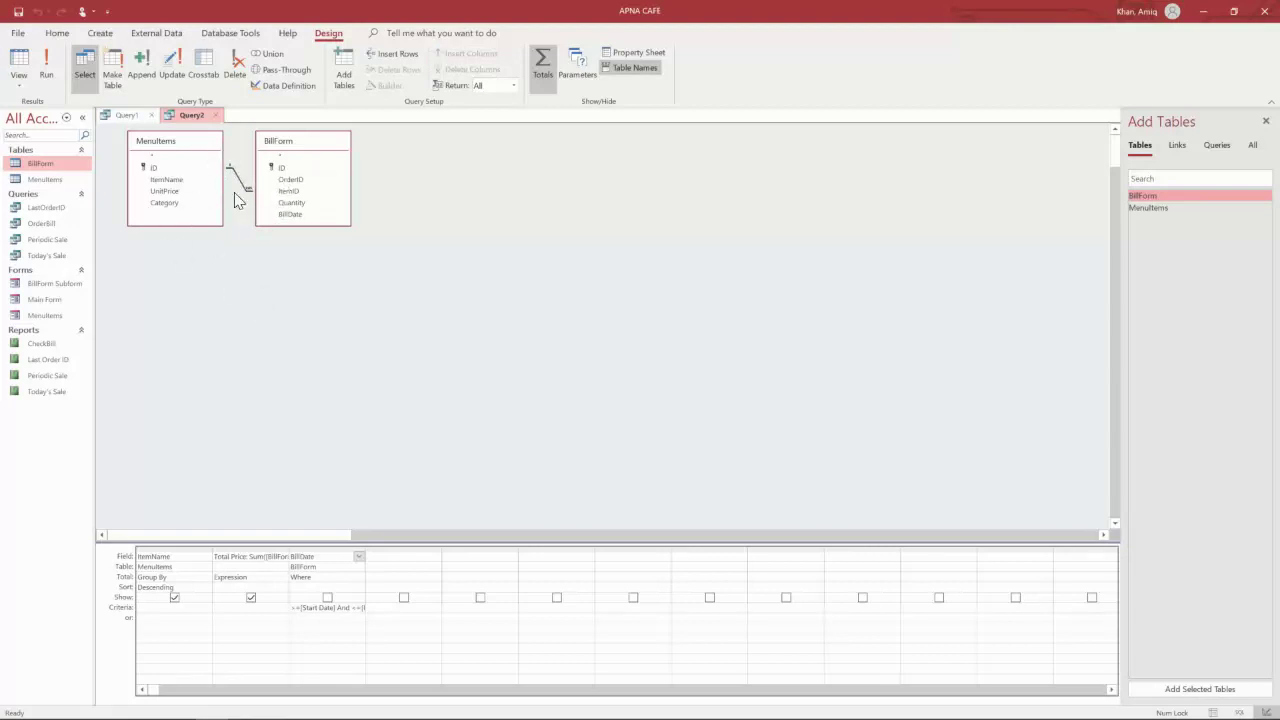
left_click(168, 554)
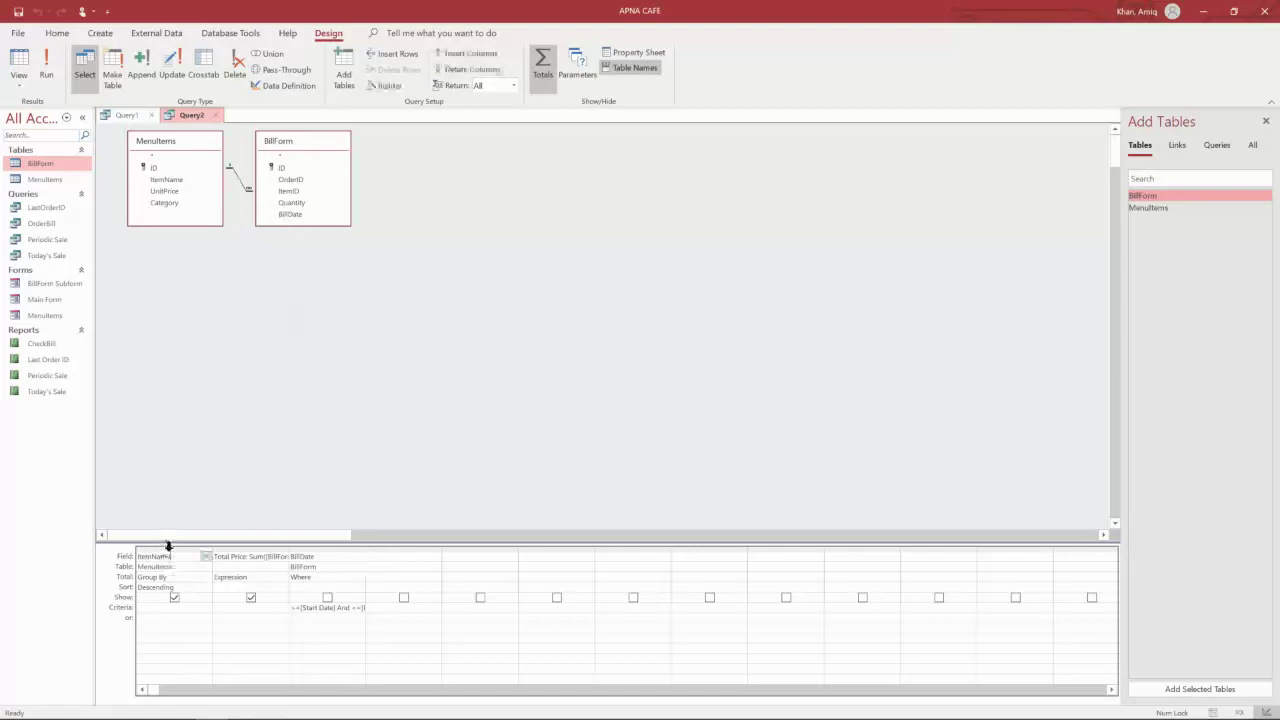
- Check the join properties between MenuItems and BillForm without changing them
right_click(241, 191)
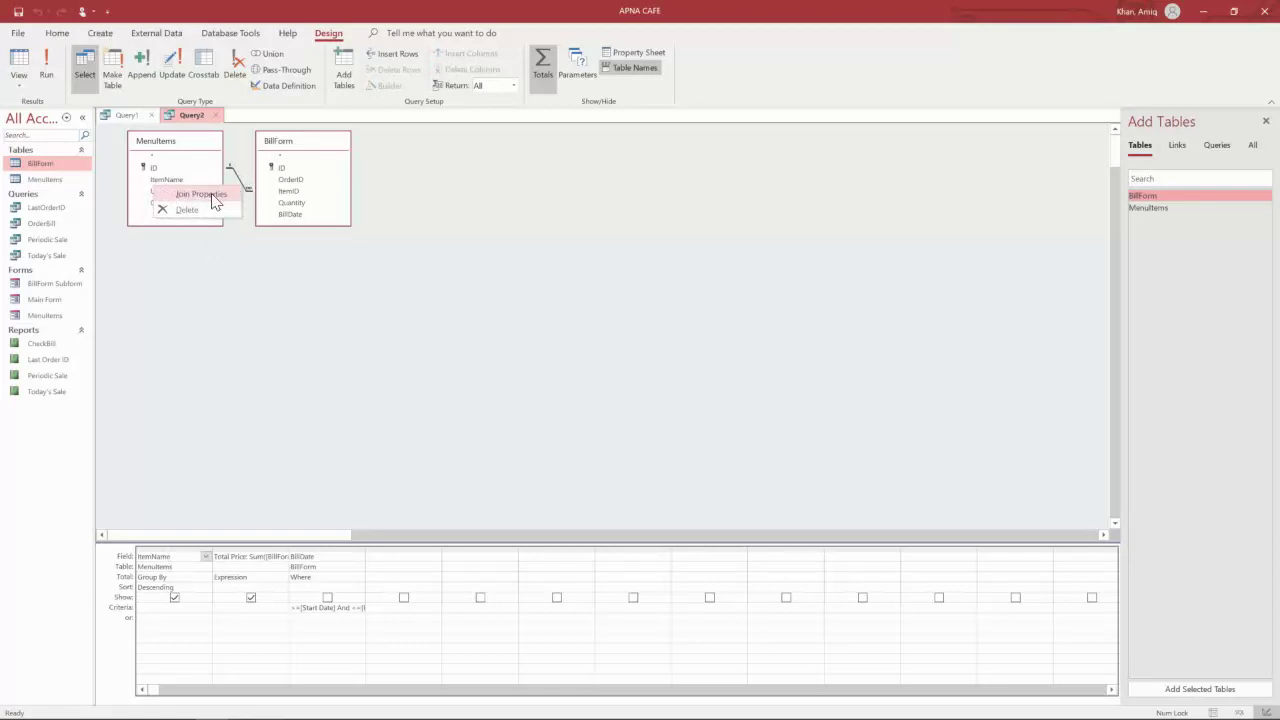
left_click(214, 200)
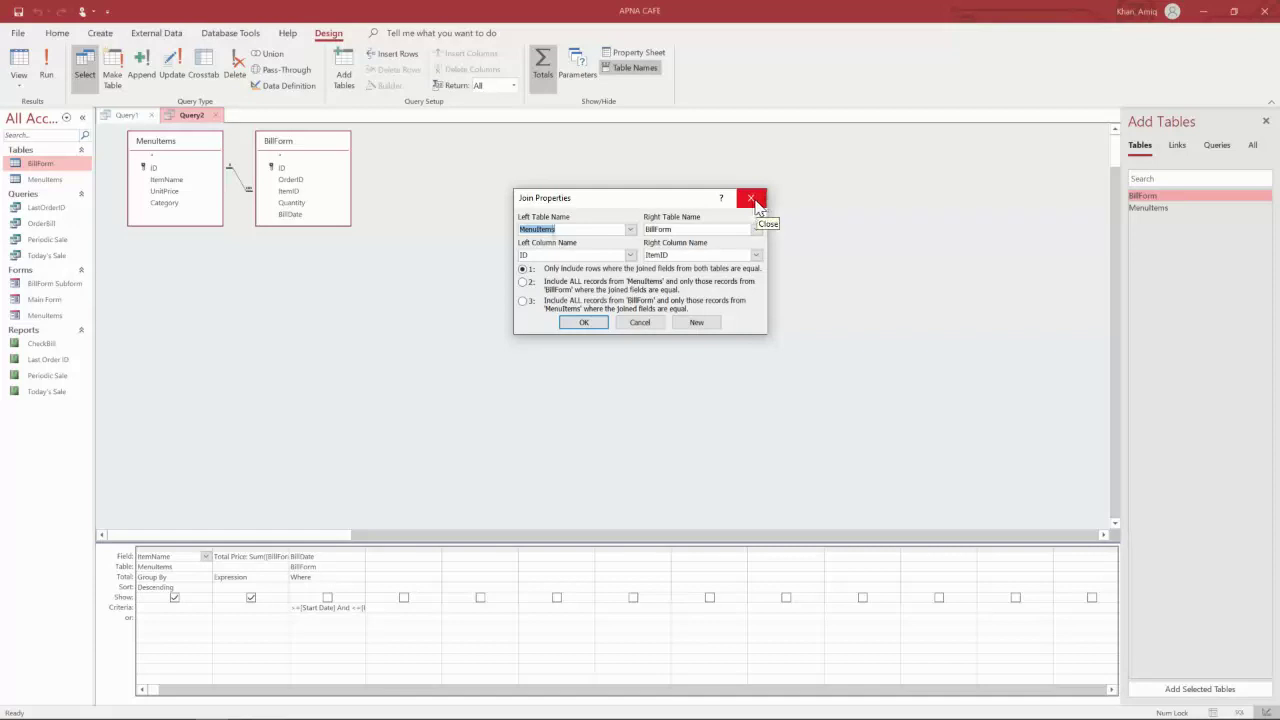
left_click(752, 198)
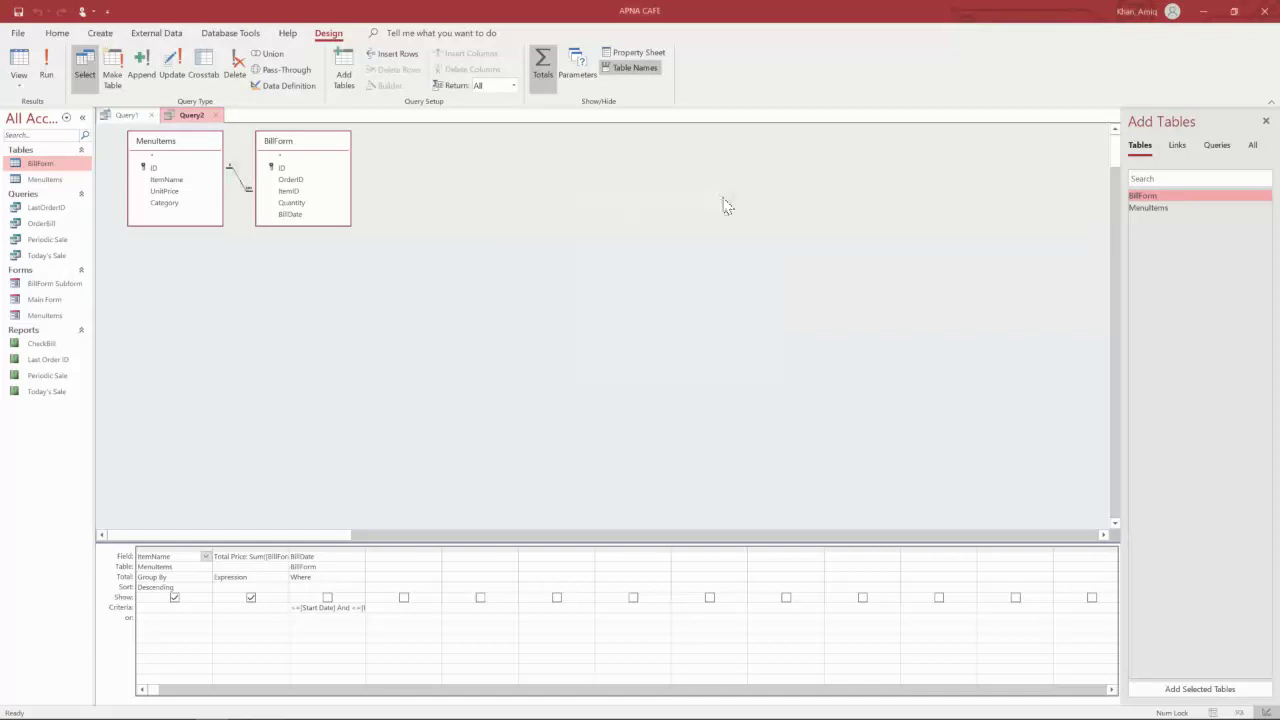
- Delete the ItemName, Total Price and BillDate columns from the new query's design grid
left_click(162, 549)
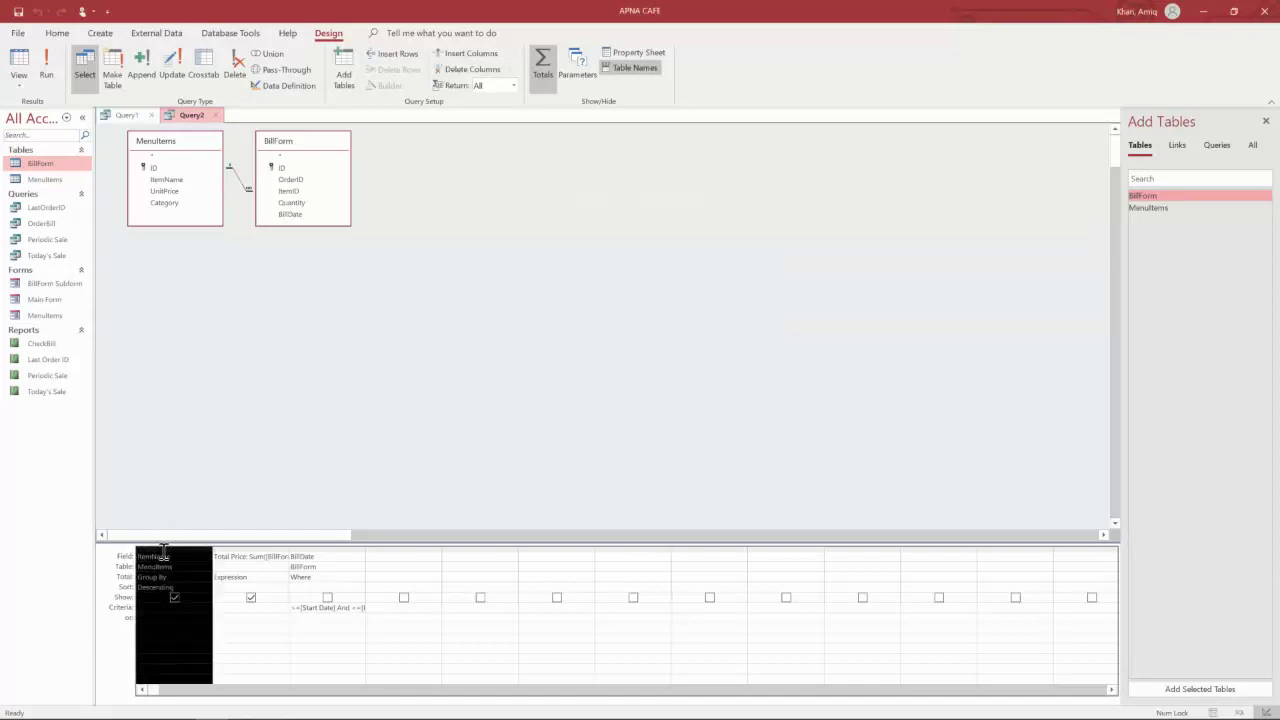
mouse_move(80, 712)
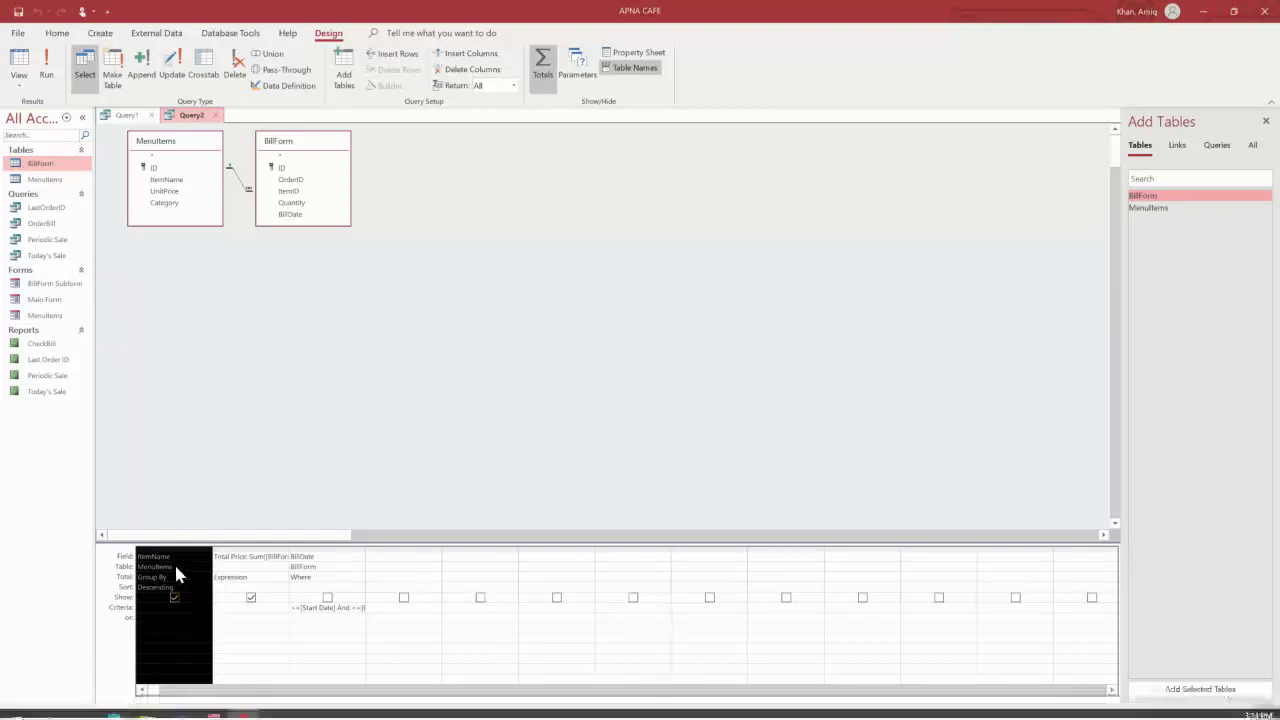
left_click(204, 588)
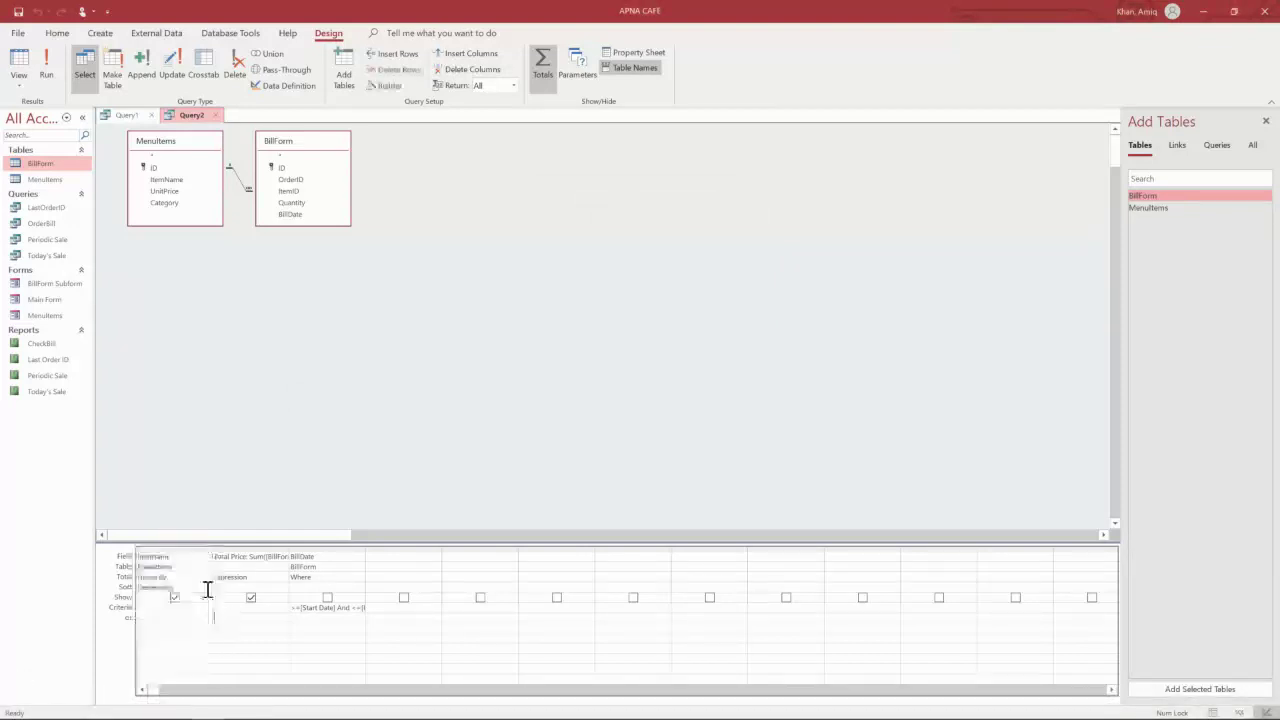
left_click(172, 549)
key("Delete")
left_click(179, 550)
key("Delete")
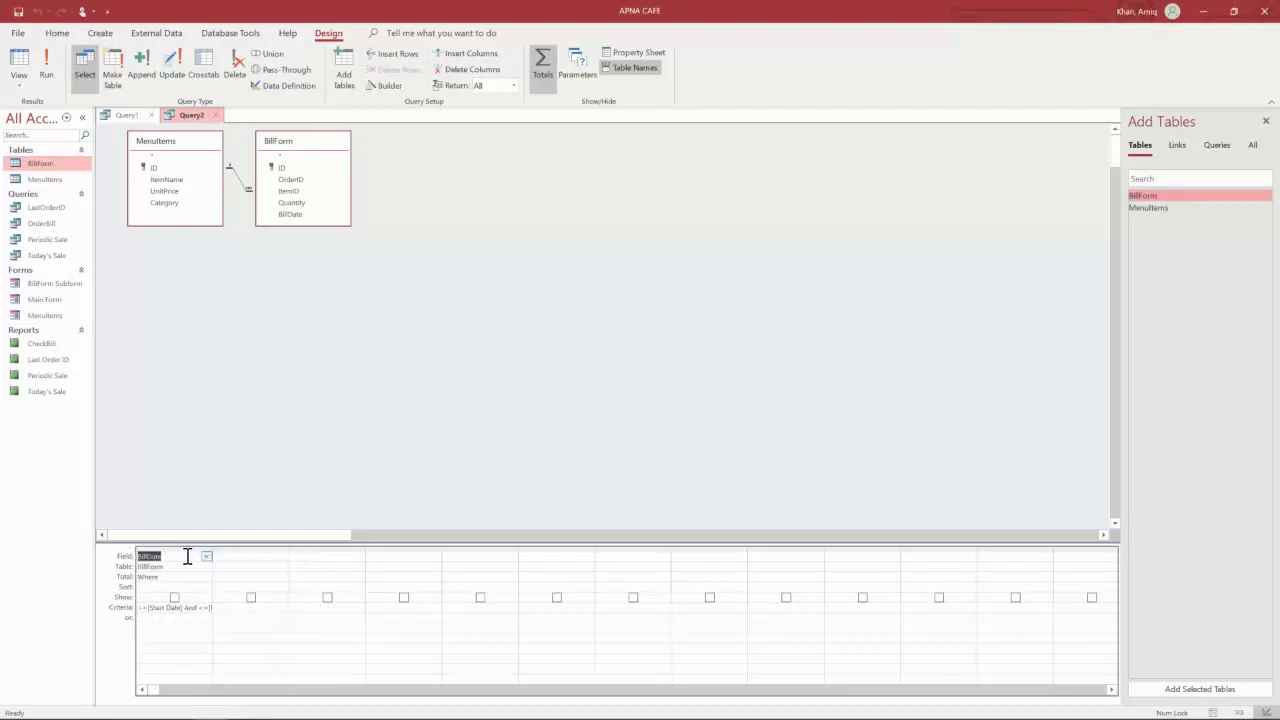
left_click(181, 550)
key("Delete")
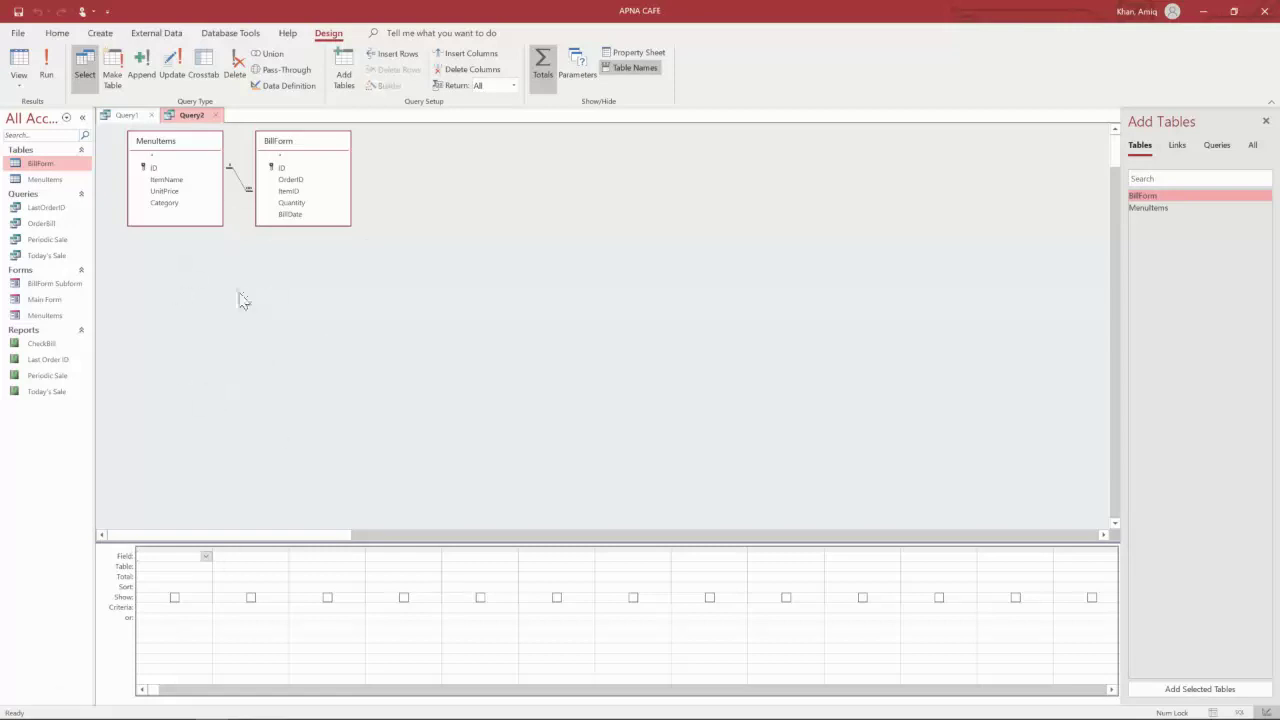
- Add the Category field from MenuItems to the query and run it
double_click(165, 204)
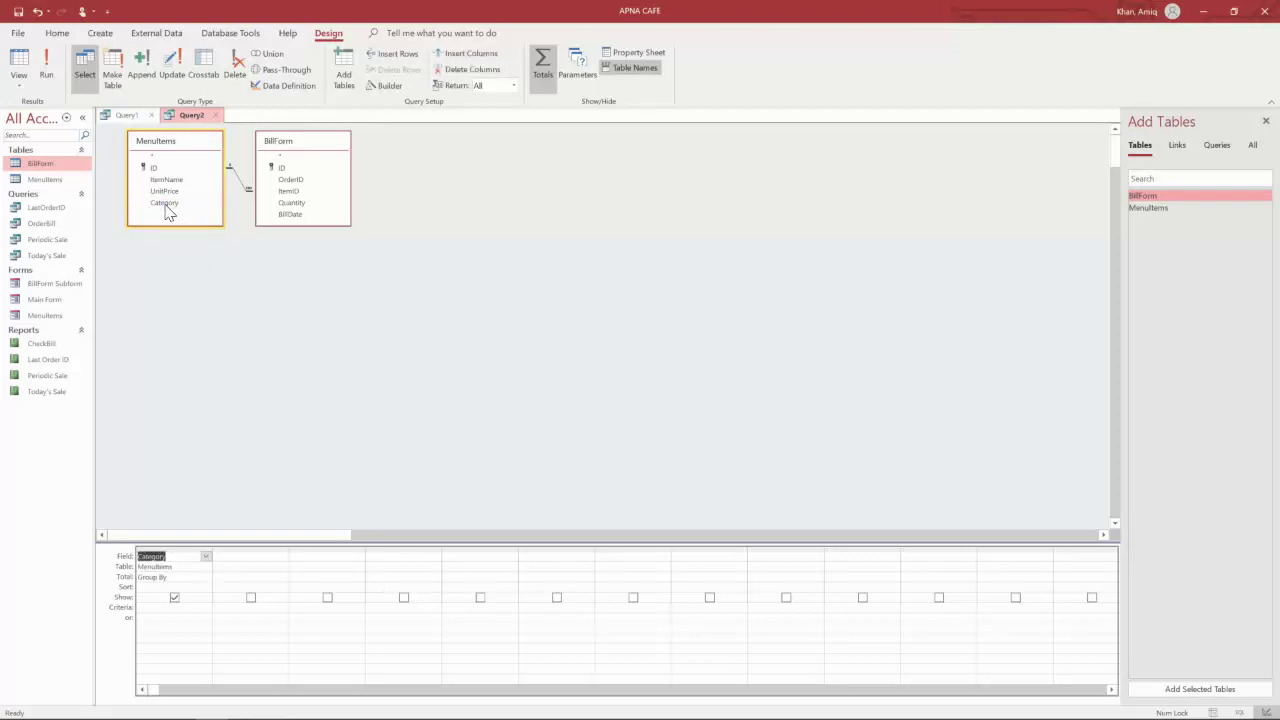
left_click(197, 300)
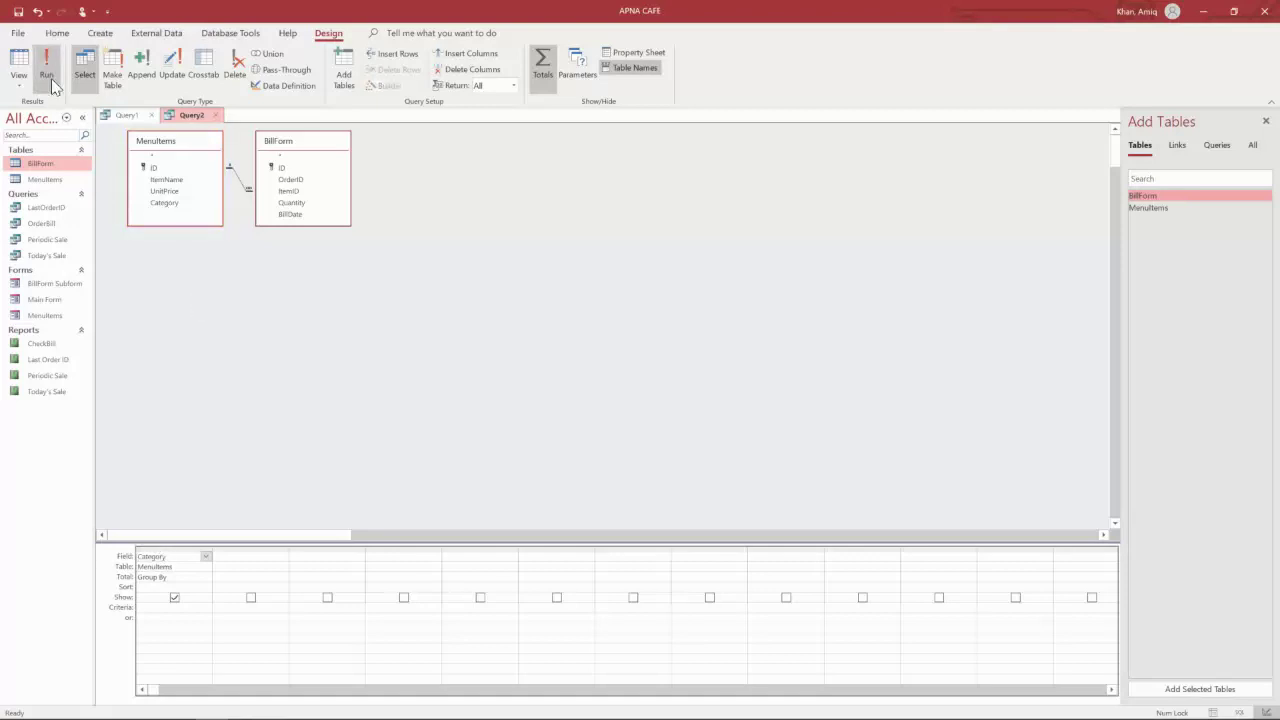
left_click(51, 78)
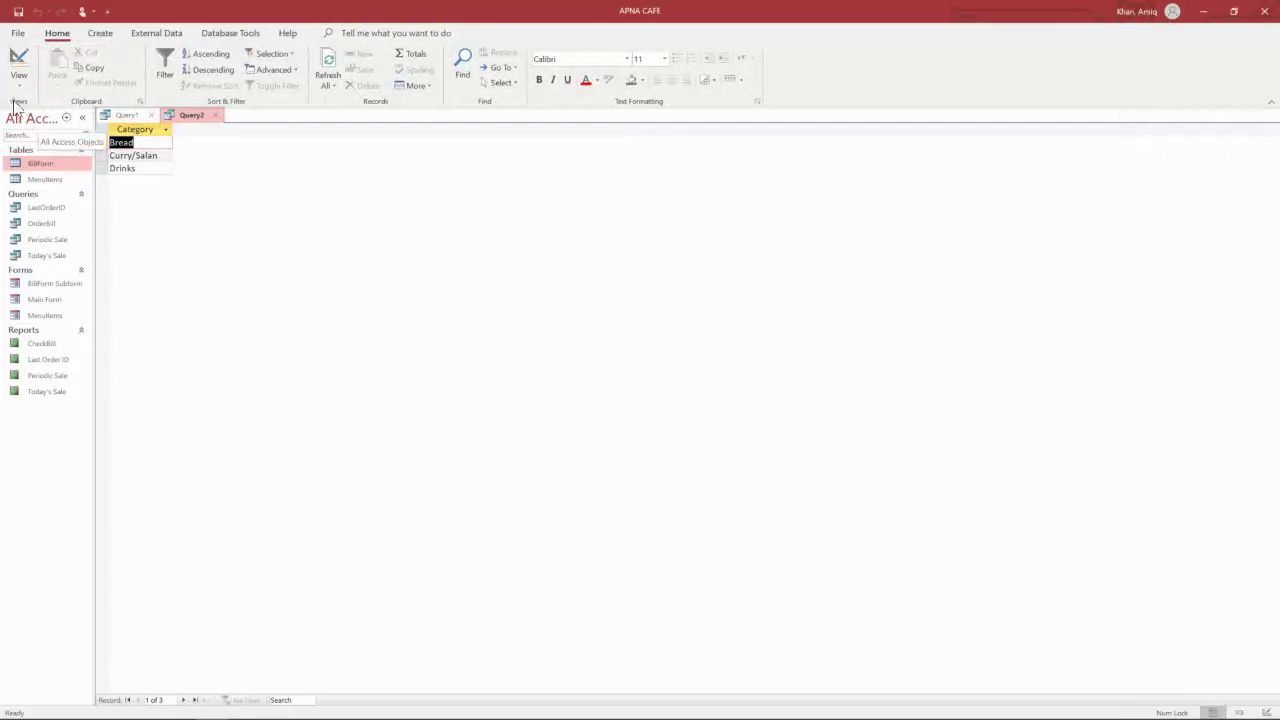
- Review the SQL statement of the Category query and rerun it to check the categories it returns
left_click(18, 86)
left_click(30, 143)
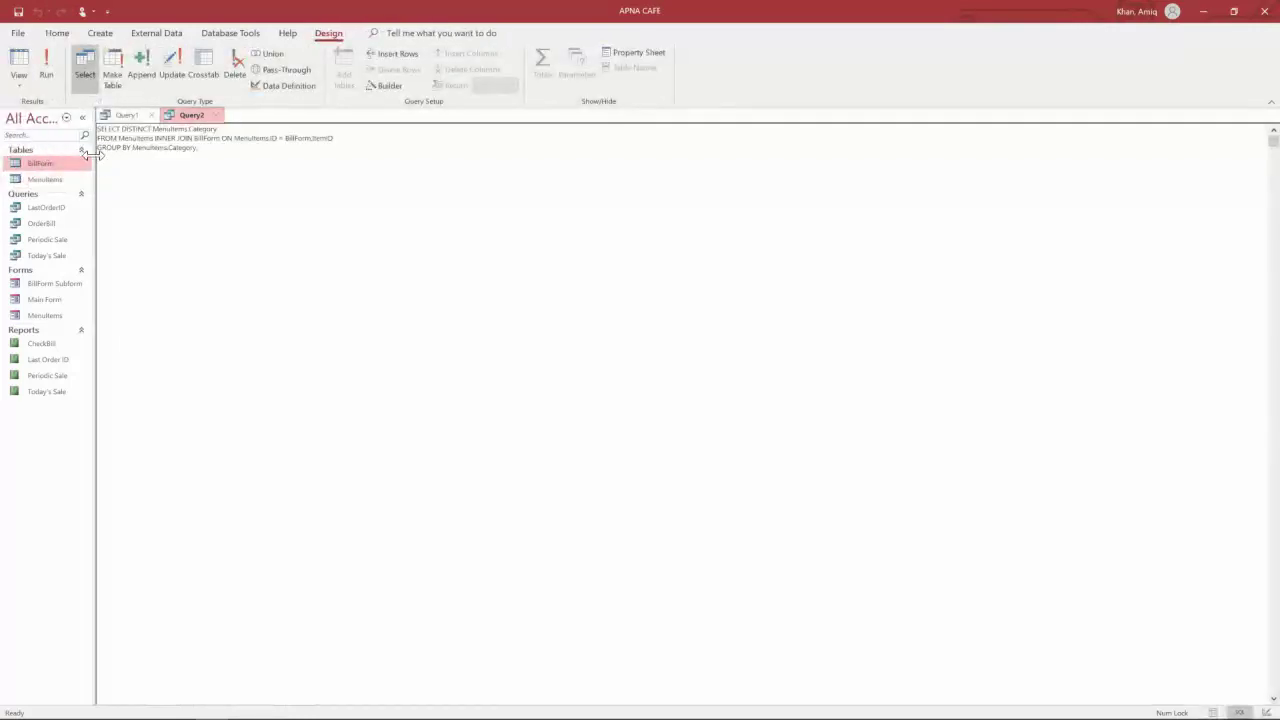
left_click(46, 68)
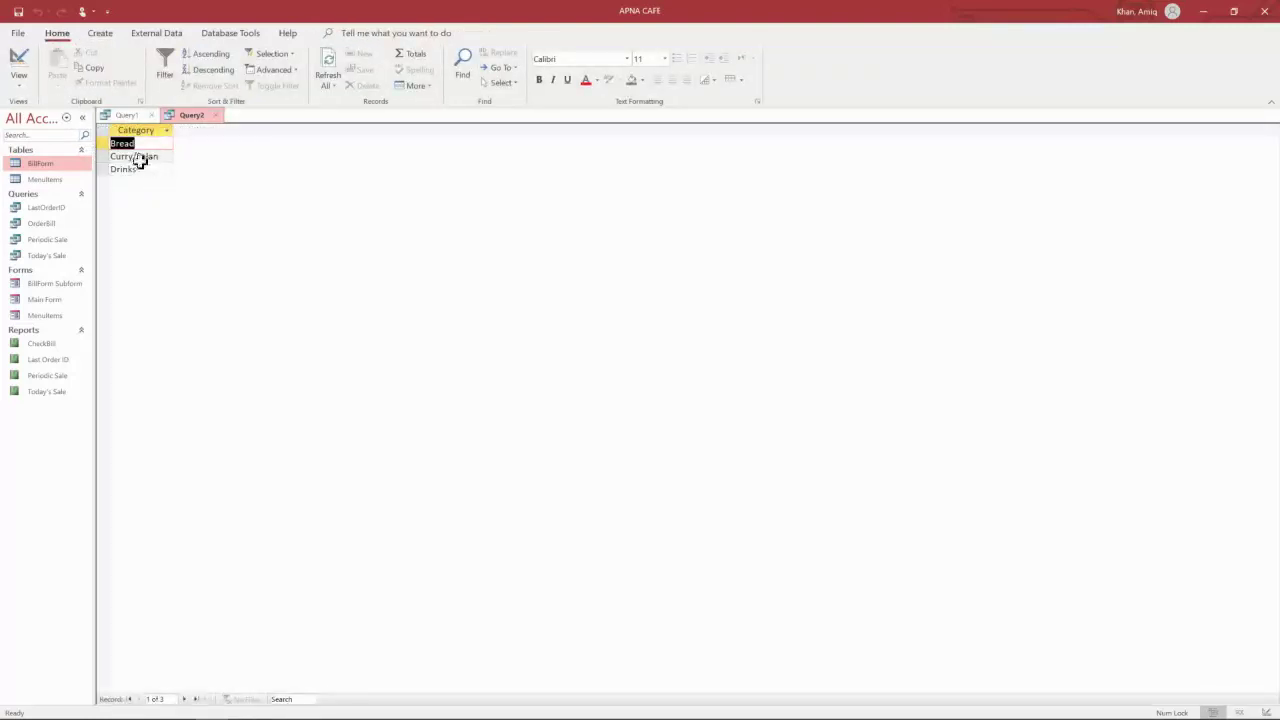
left_click(19, 80)
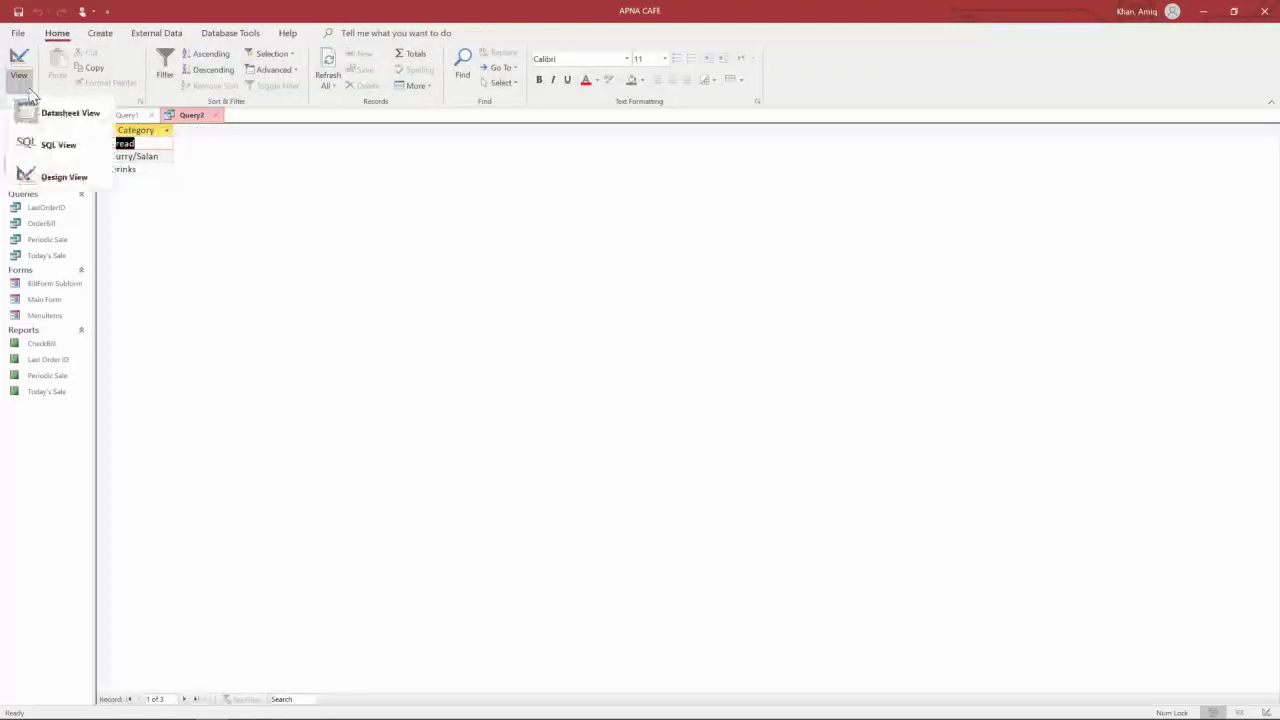
left_click(58, 157)
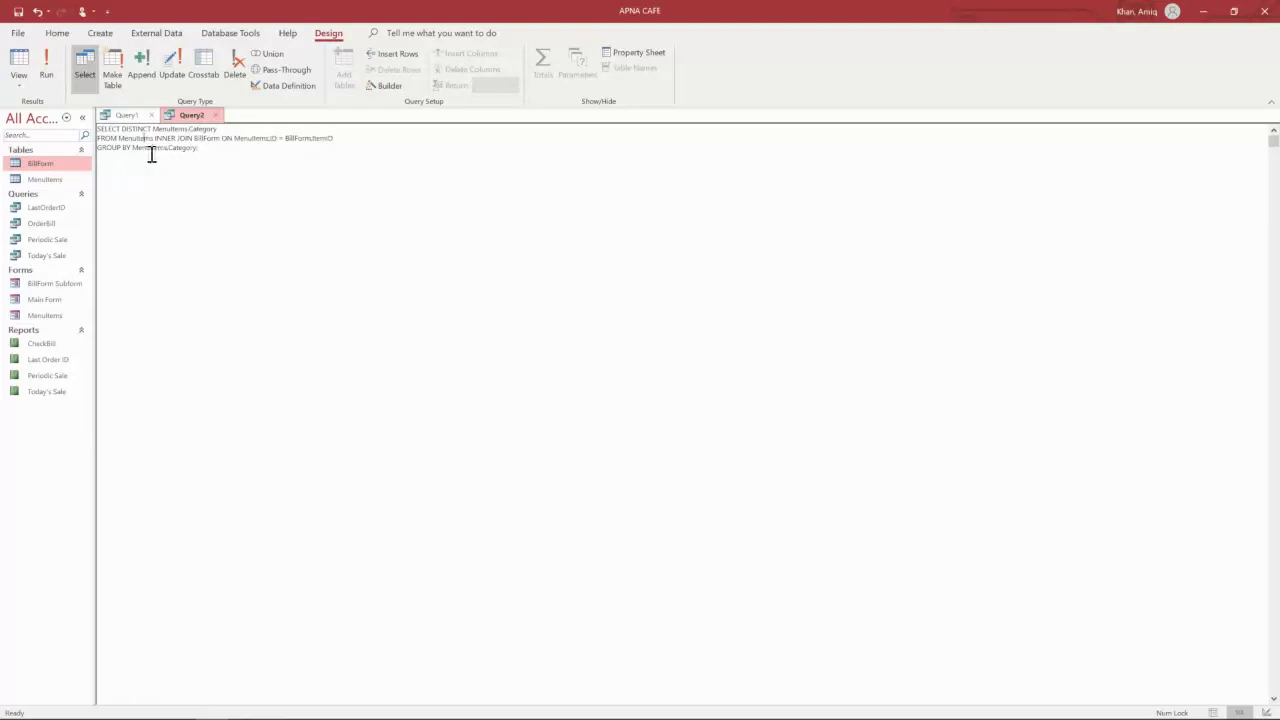
- Turn off the Totals grouping in the Category query's design and run the query
left_click(20, 86)
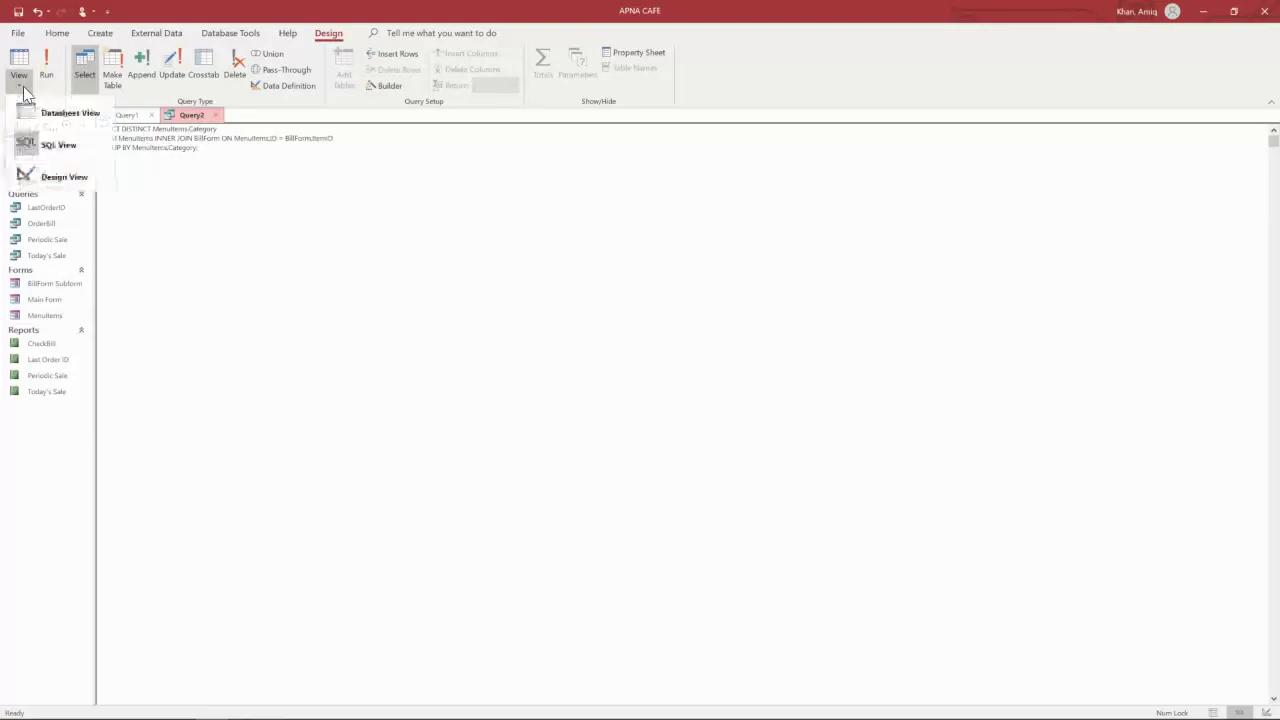
left_click(52, 177)
left_click(204, 578)
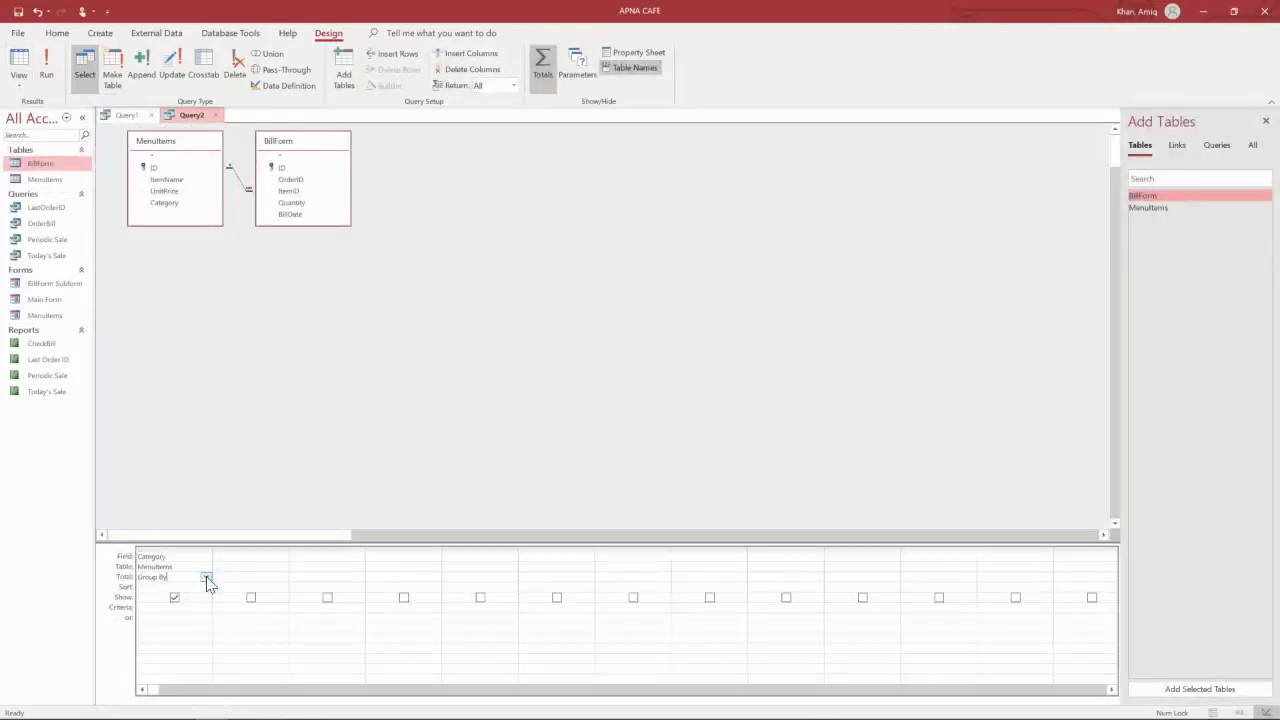
left_click(542, 68)
left_click(47, 76)
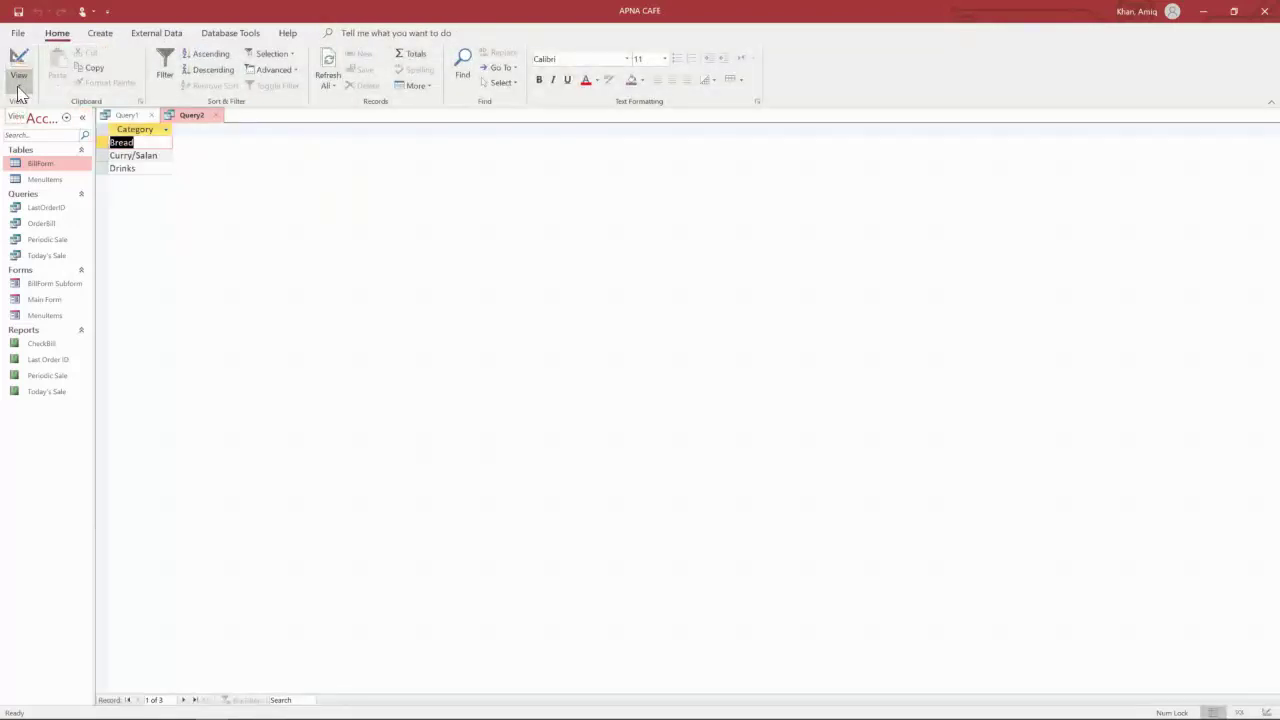
- Inspect the Category query's SQL for its DISTINCT and GROUP BY clauses, then return to Design view
left_click(19, 90)
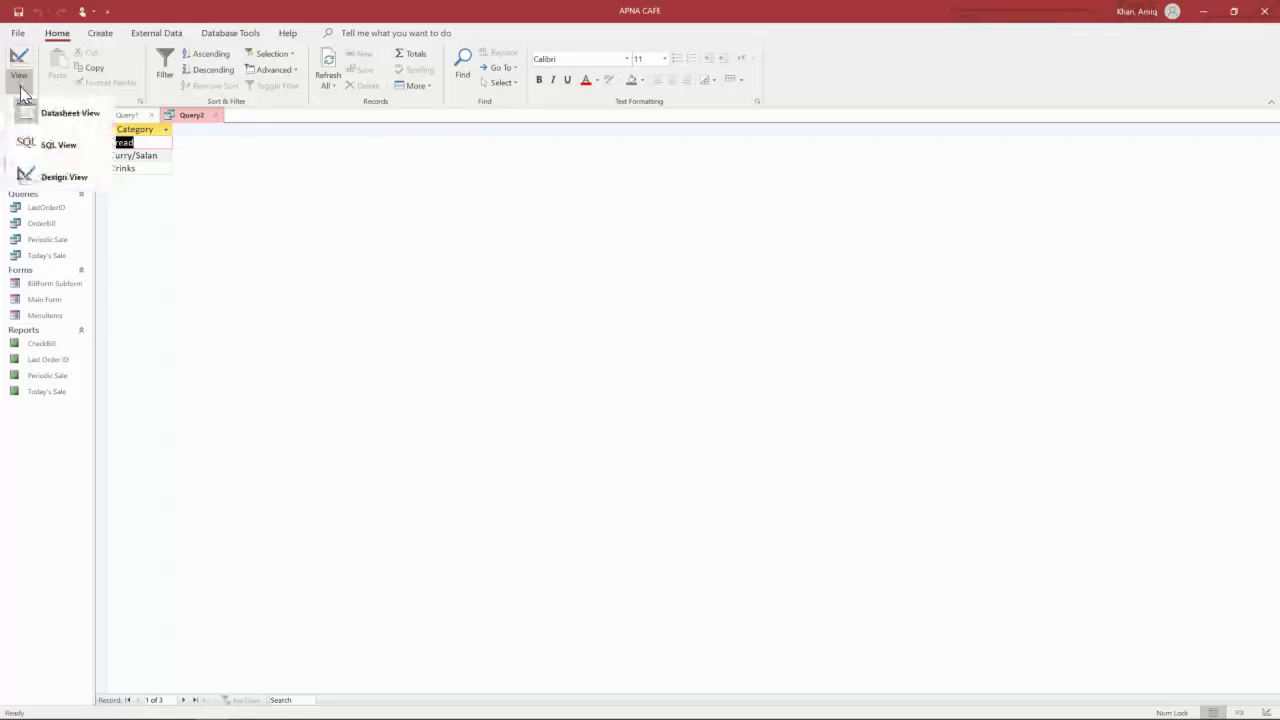
left_click(48, 145)
left_click(157, 164)
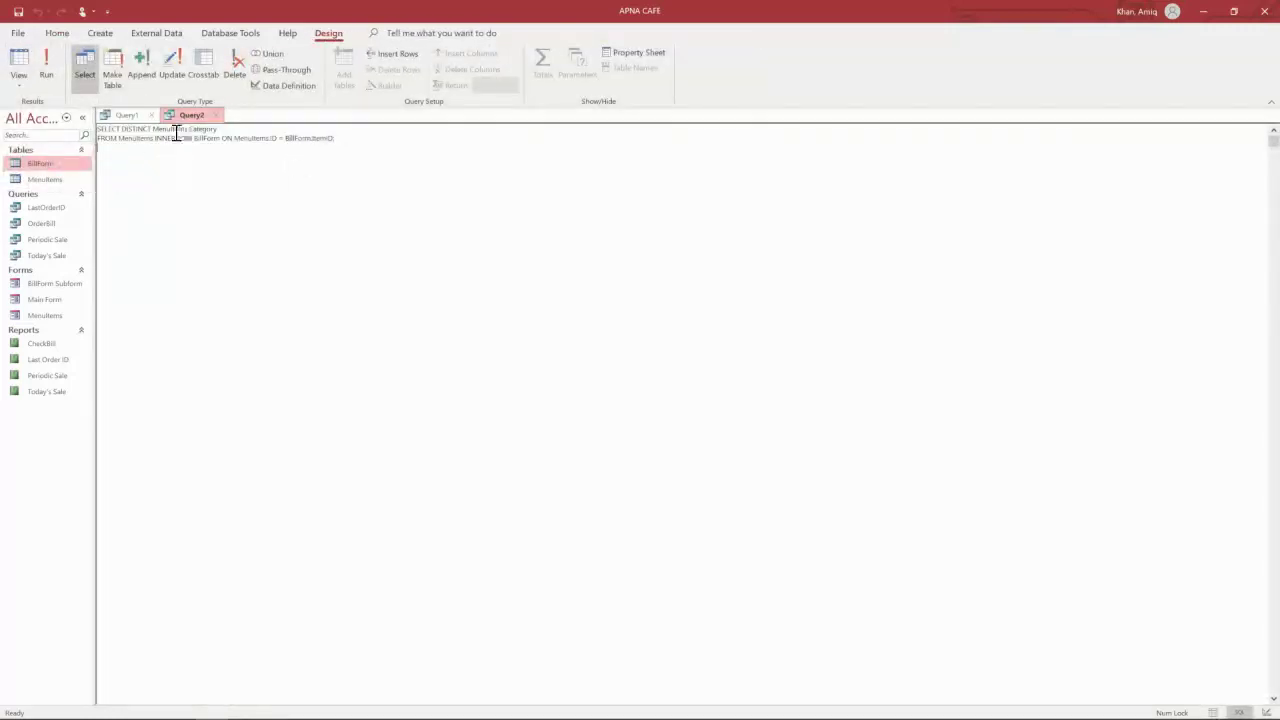
left_click(20, 88)
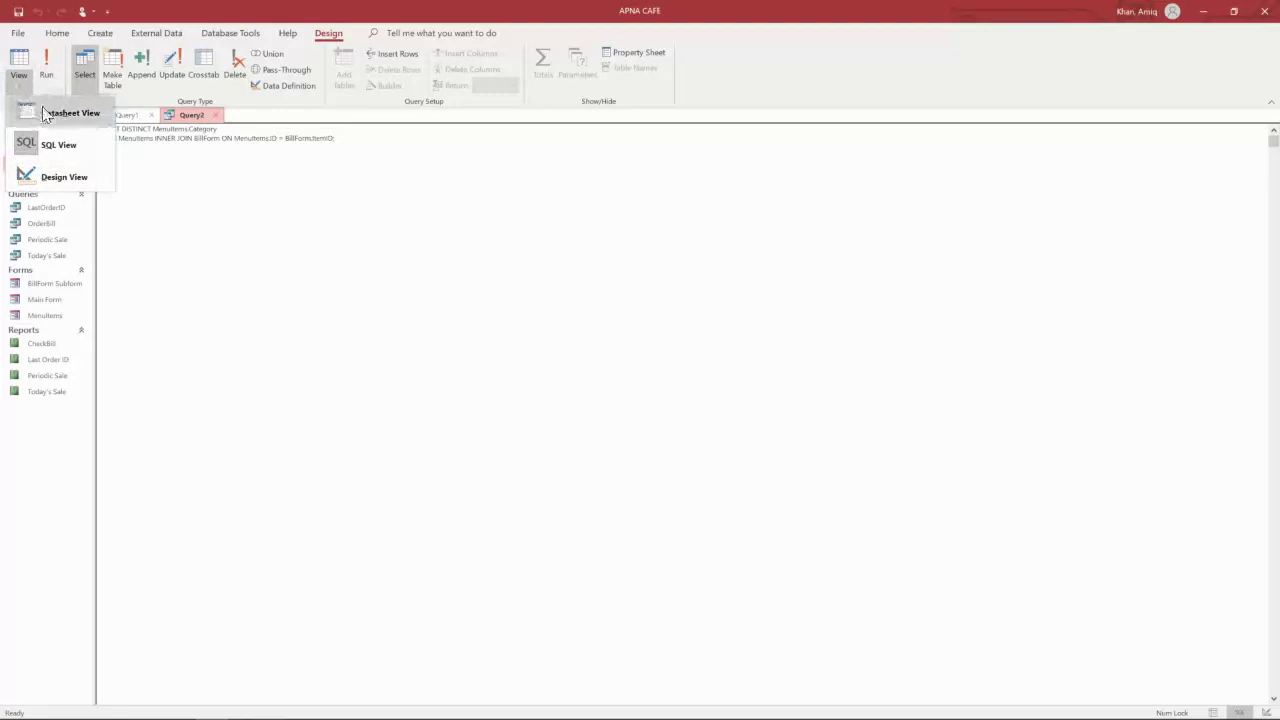
left_click(60, 177)
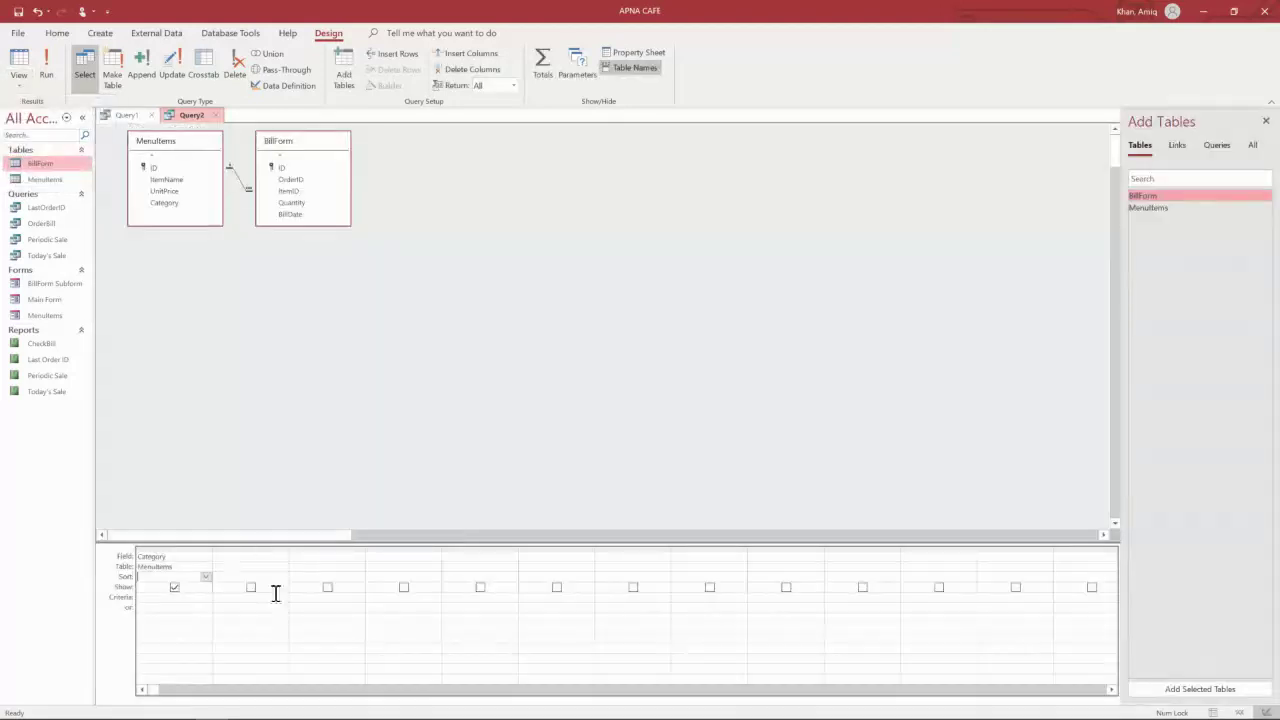
- Change the join between MenuItems ID and BillForm ItemID to include all records from MenuItems and only matching BillForm records
left_click(252, 558)
left_click(289, 191)
left_click(155, 169)
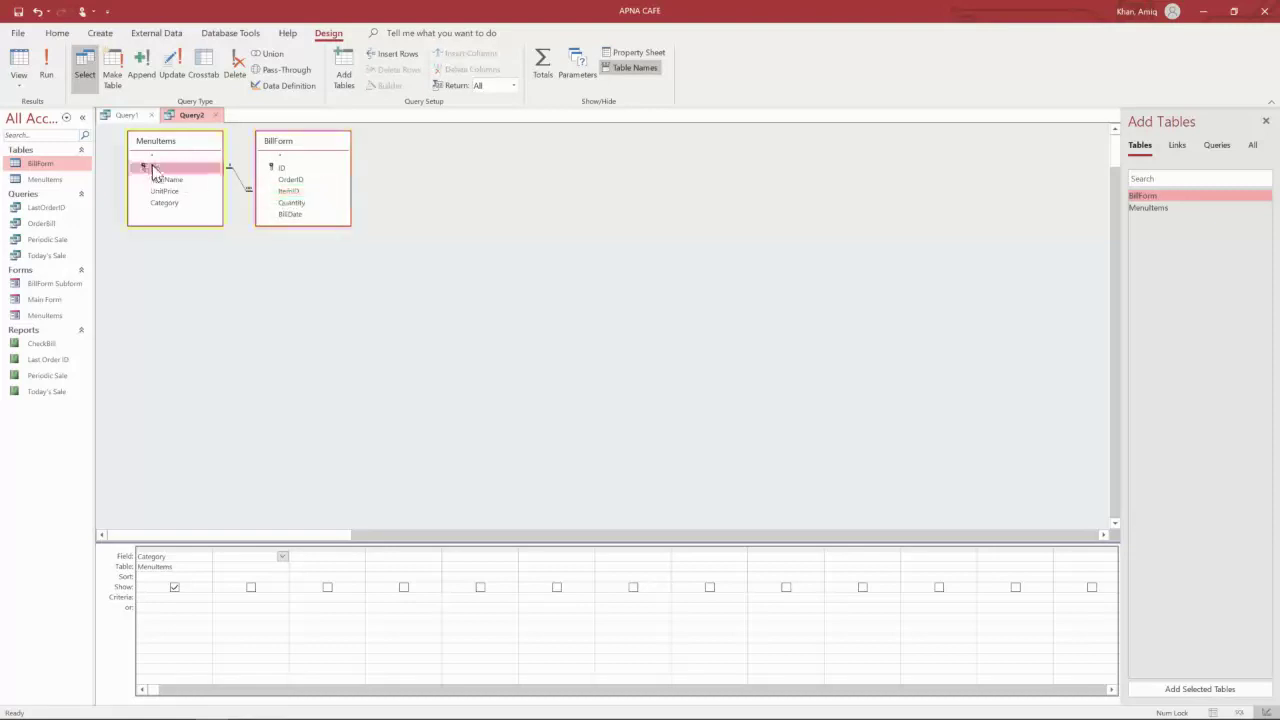
left_click(290, 192)
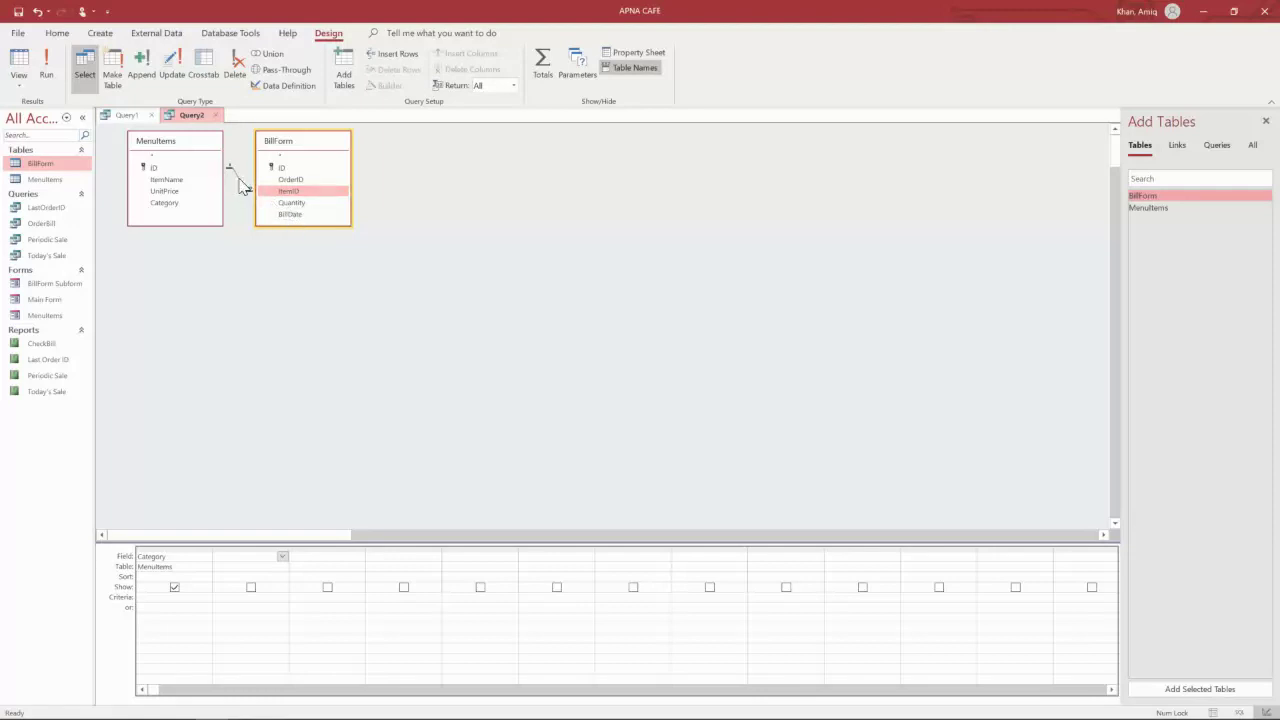
right_click(240, 185)
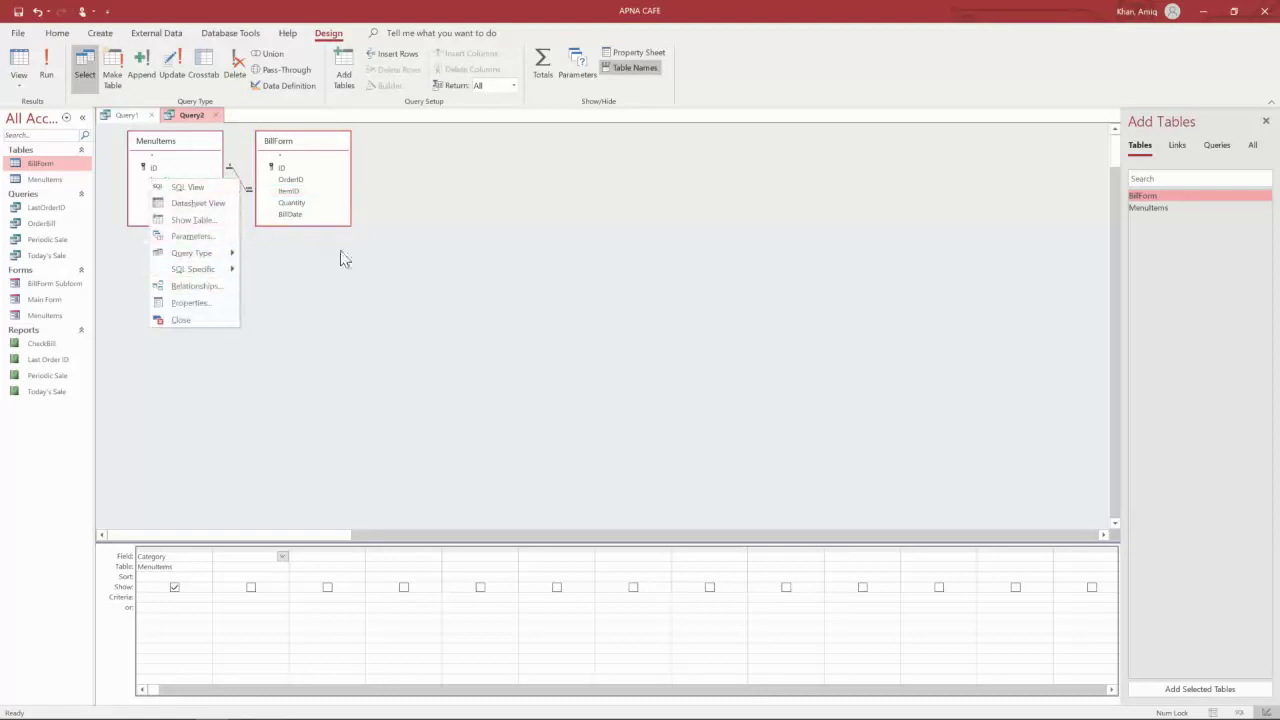
key("Escape")
right_click(243, 192)
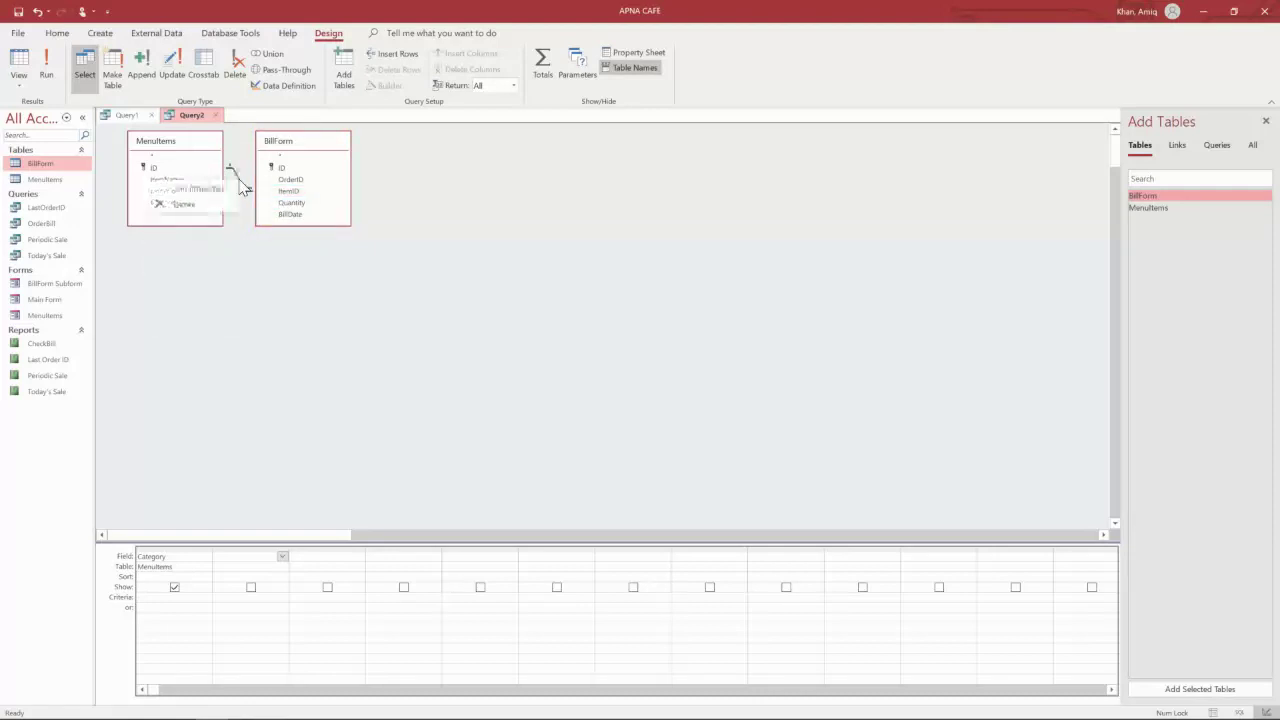
left_click(213, 194)
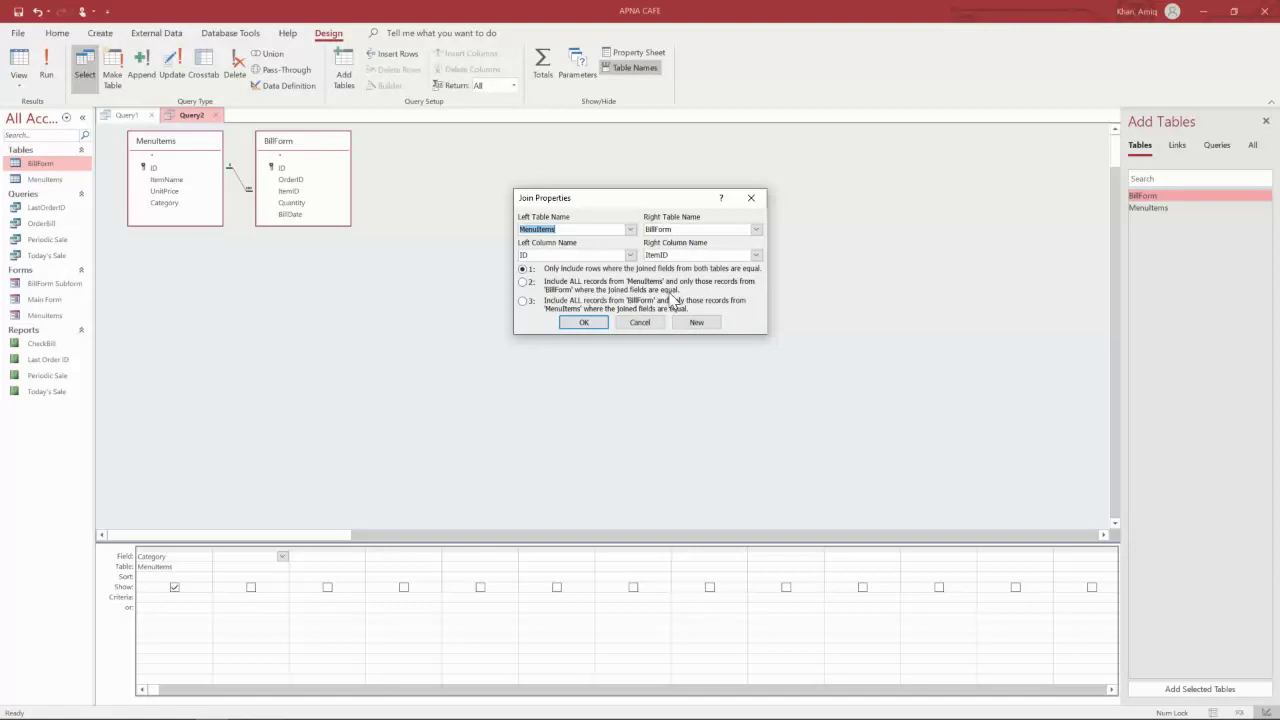
left_click(522, 282)
left_click(583, 323)
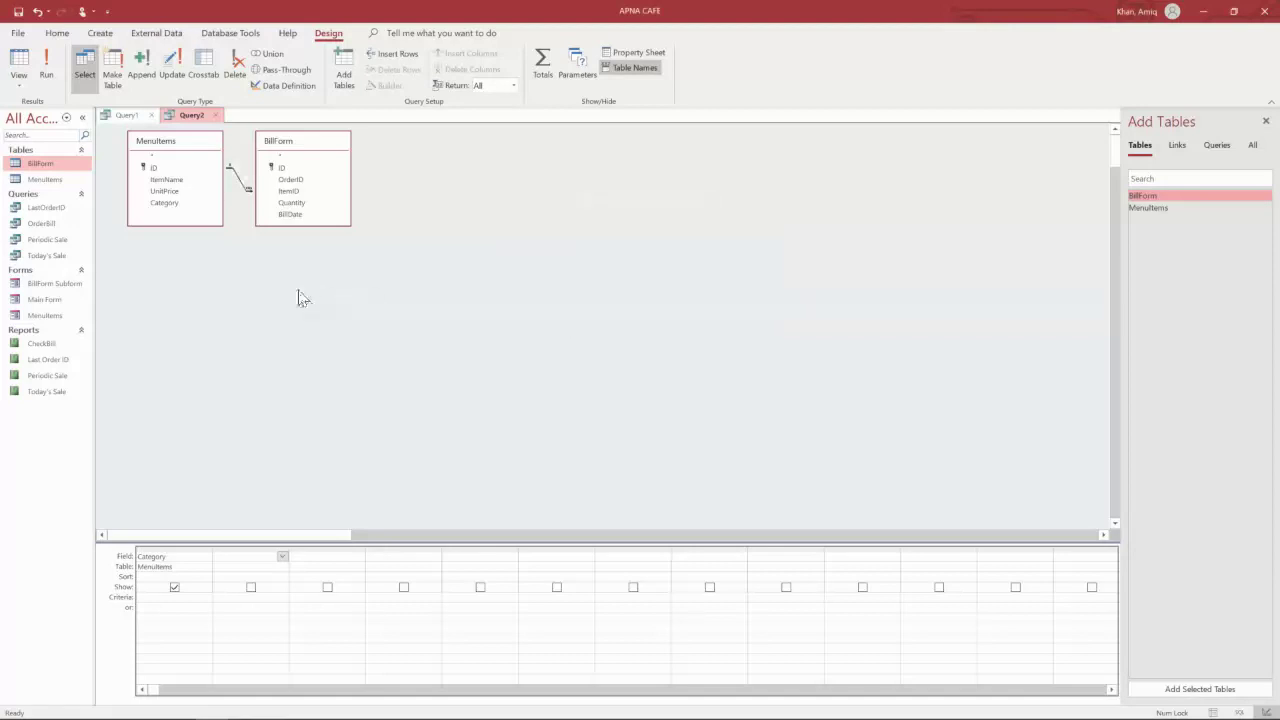
- Run the Category query with the changed join and examine the last category in the results
left_click(46, 65)
left_click(148, 181)
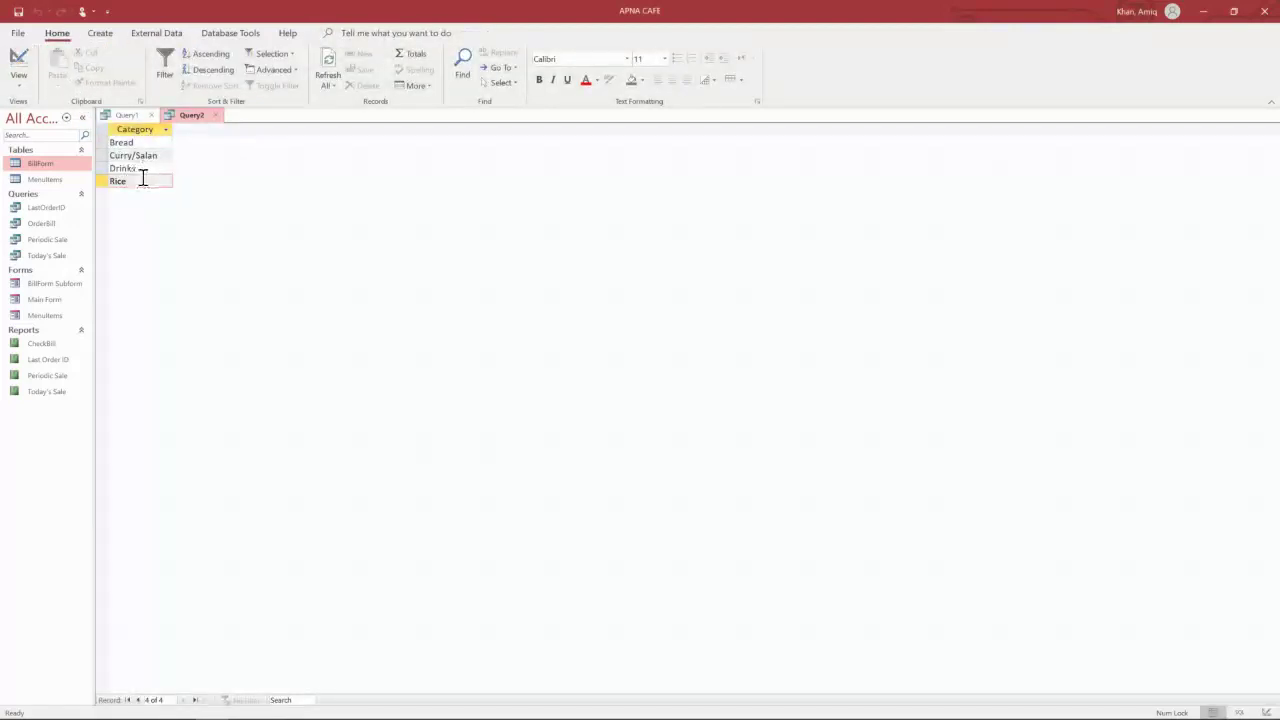
double_click(139, 181)
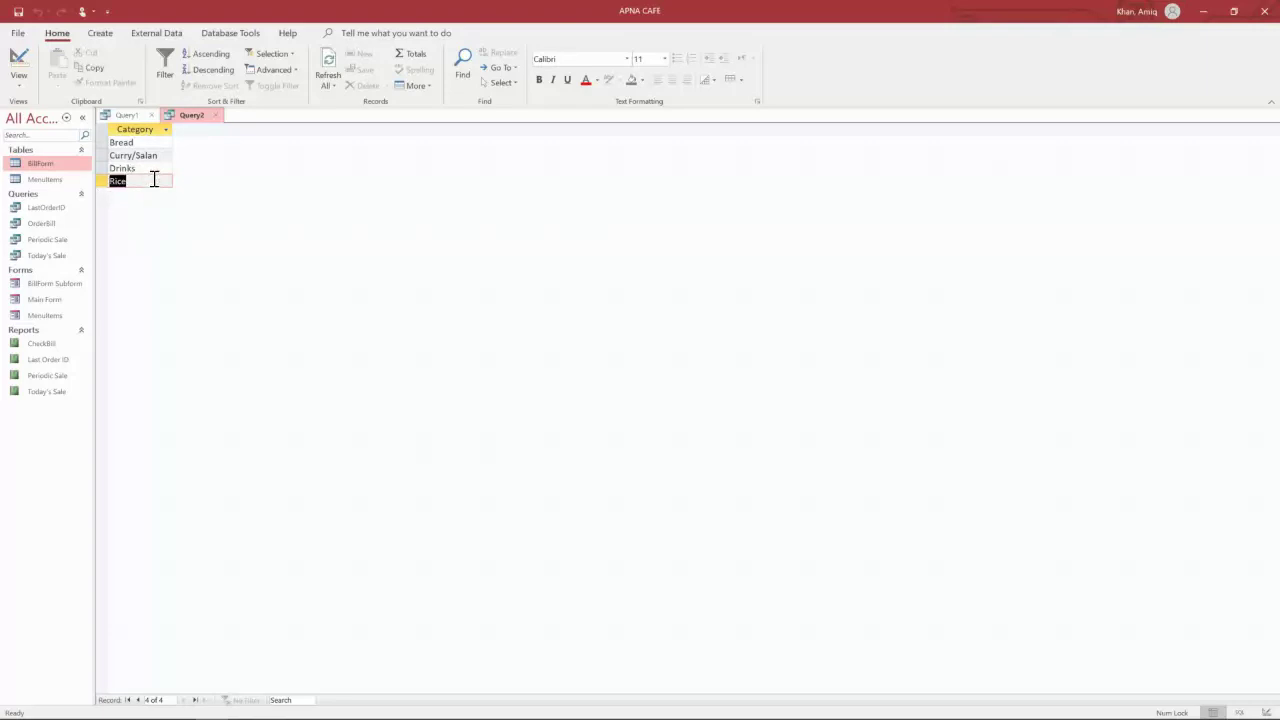